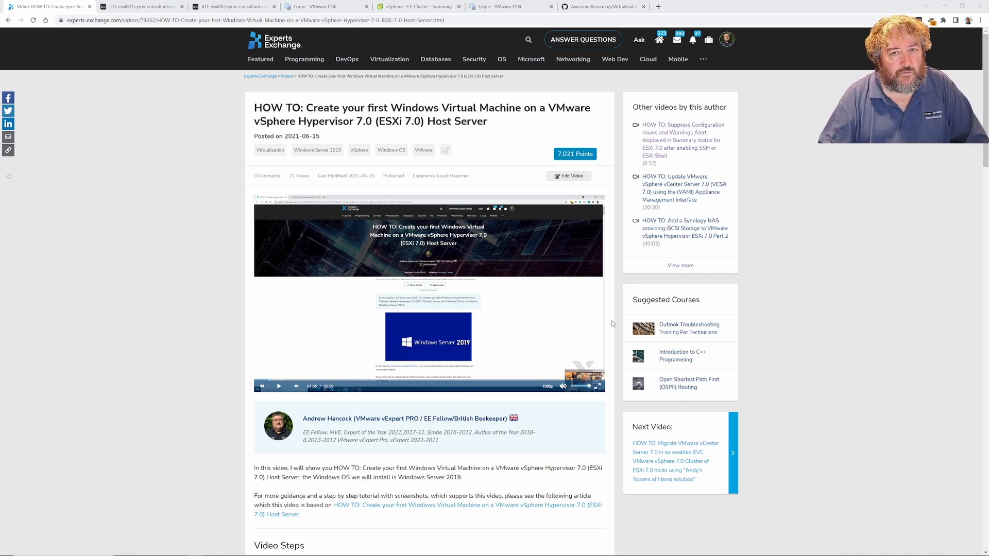
Switch to the 'vSphere - EE-Cluster - Summary' browser tab
left_click(411, 8)
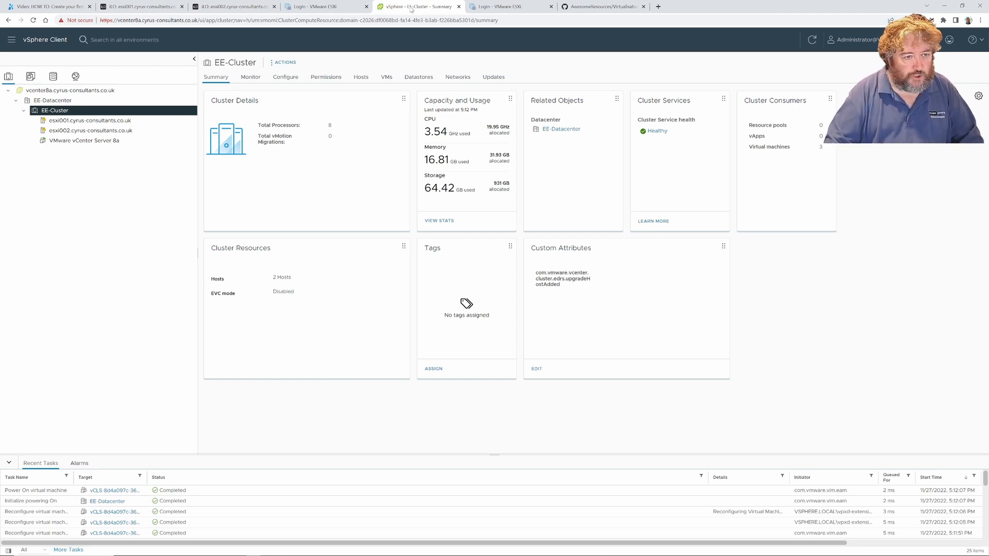
Browse the vCenter key providers and the esxi002 host's summary and actions
left_click(104, 91)
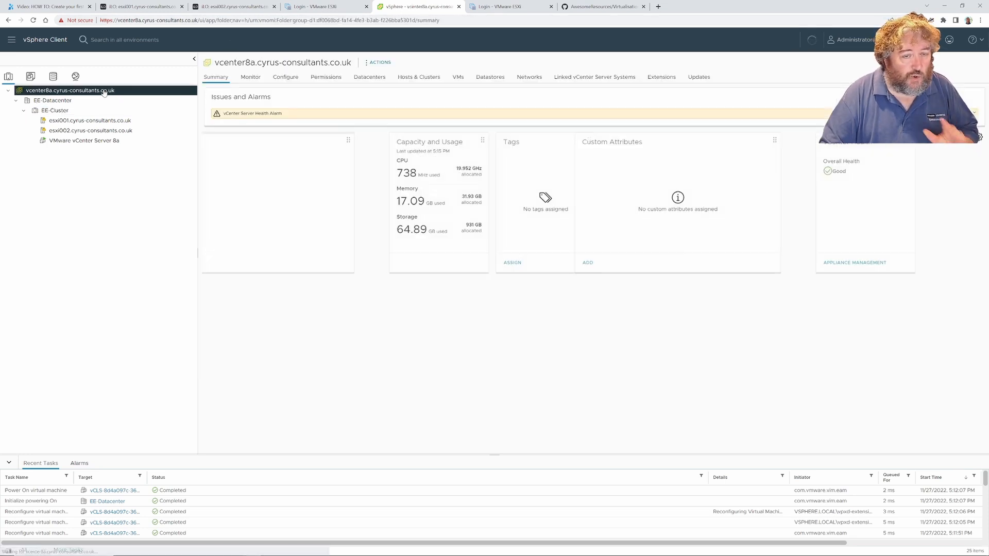
left_click(285, 79)
left_click(238, 192)
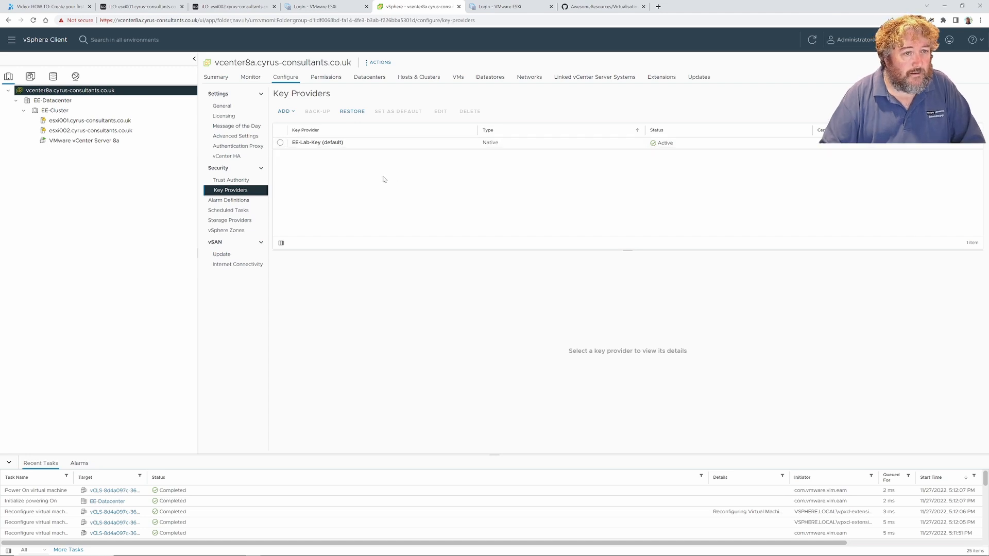
left_click(113, 133)
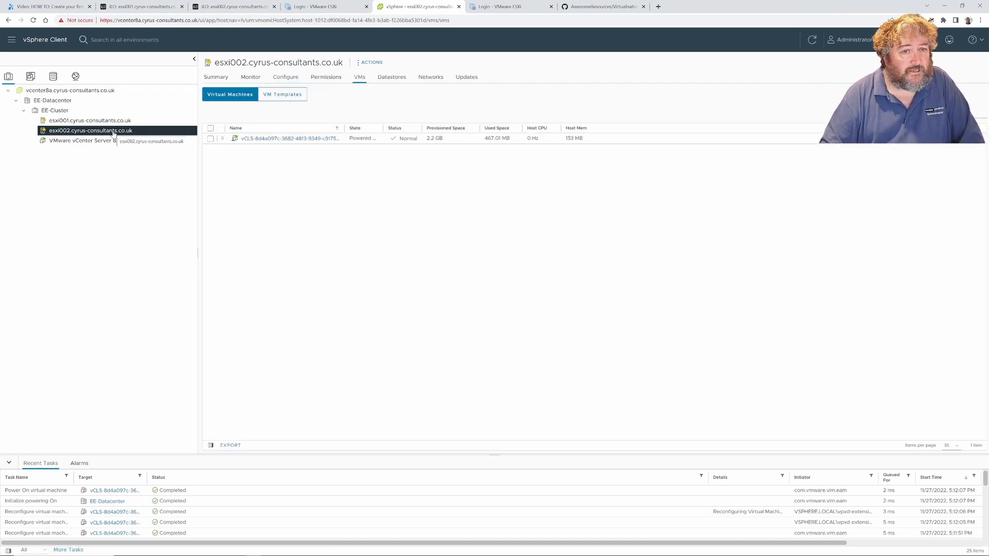
left_click(219, 77)
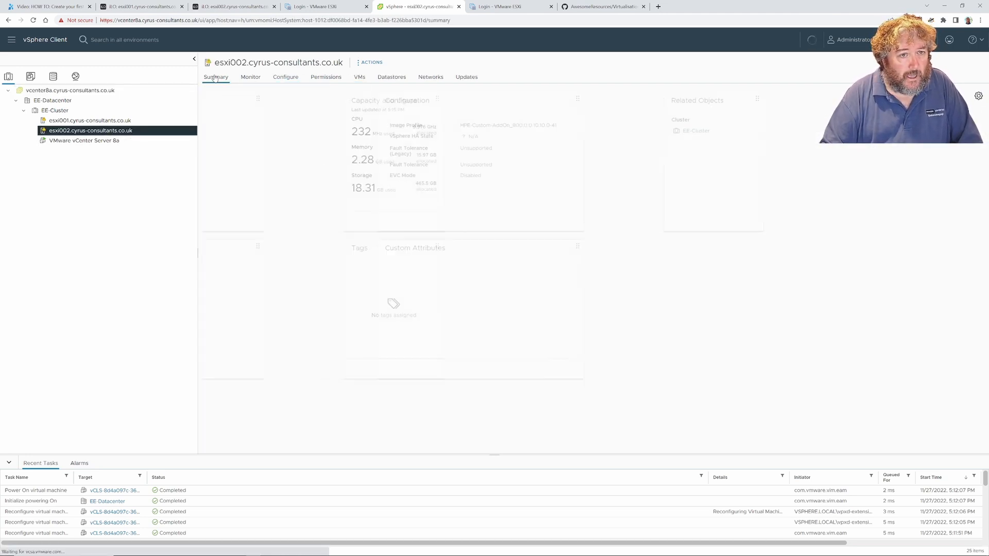
right_click(135, 135)
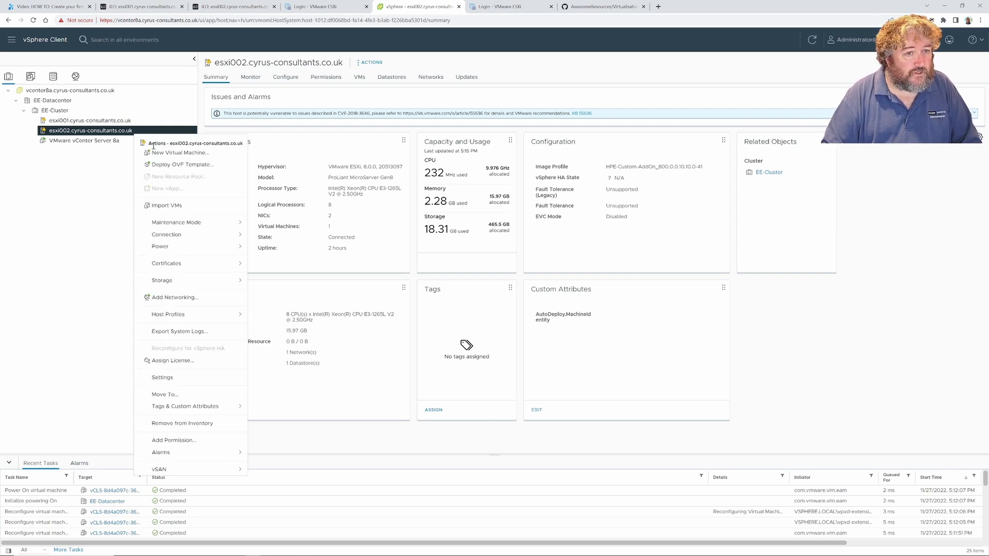
Start the New Virtual Machine wizard from EE-Cluster's actions menu
right_click(62, 111)
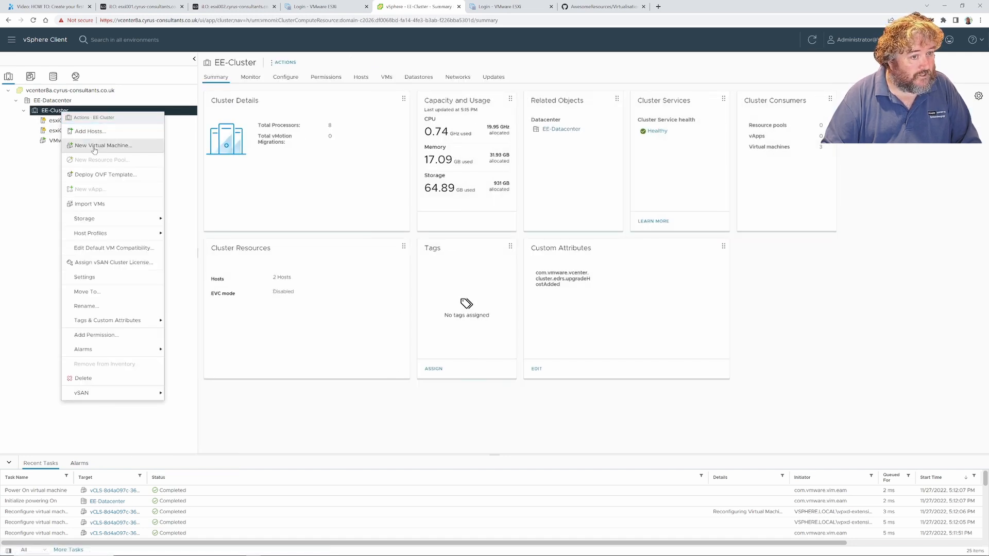
left_click(56, 101)
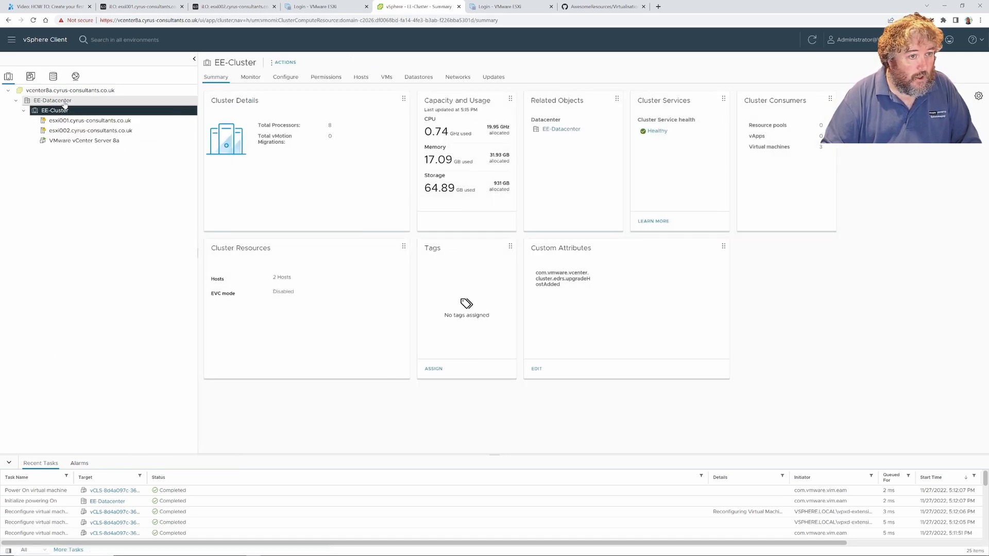
right_click(64, 103)
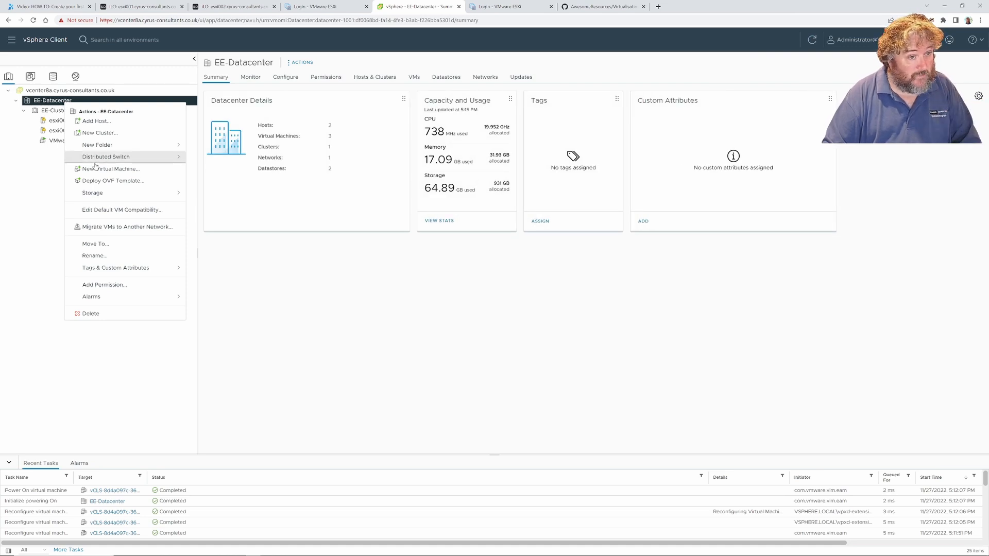
left_click(57, 112)
right_click(57, 111)
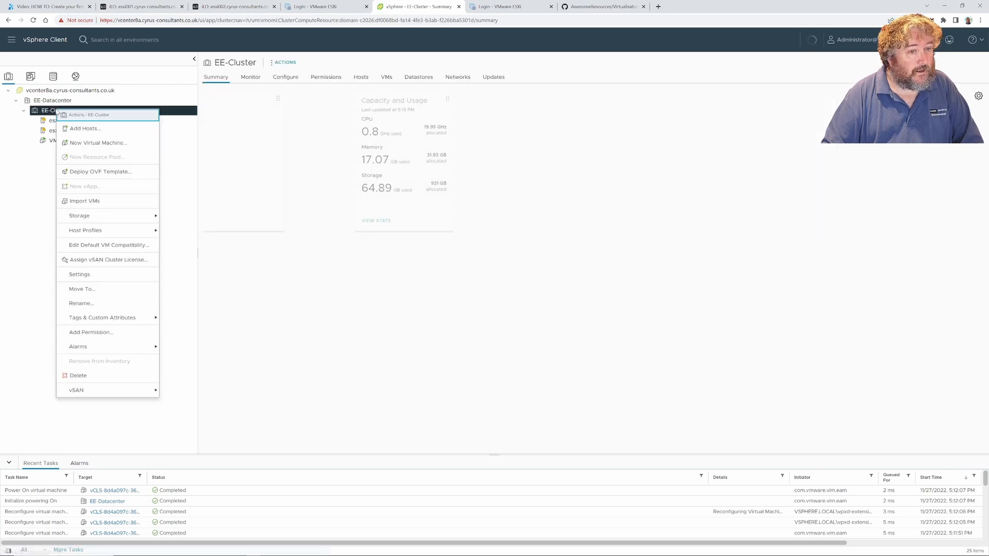
left_click(88, 147)
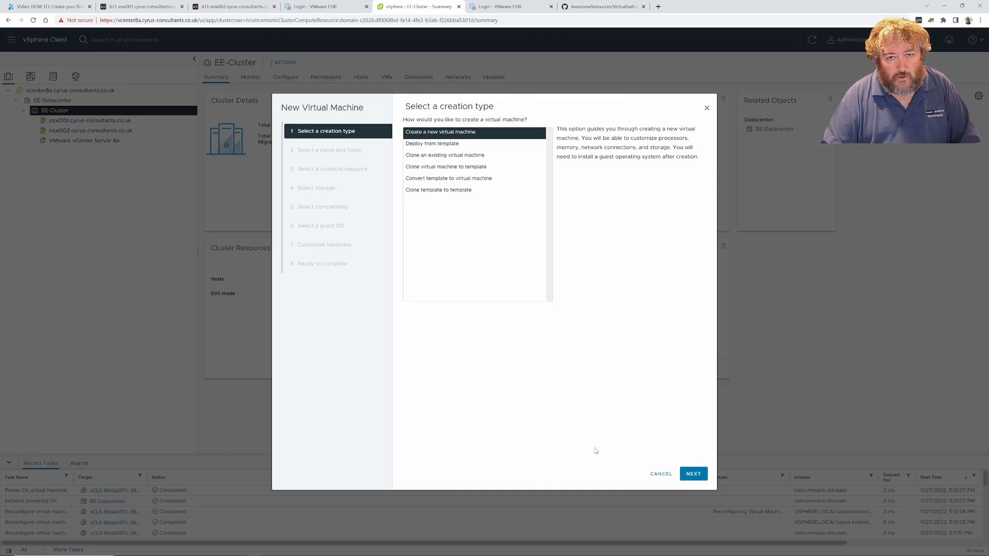
Create a brand new VM named 'Windows 11' located in EE-Datacenter
left_click(693, 474)
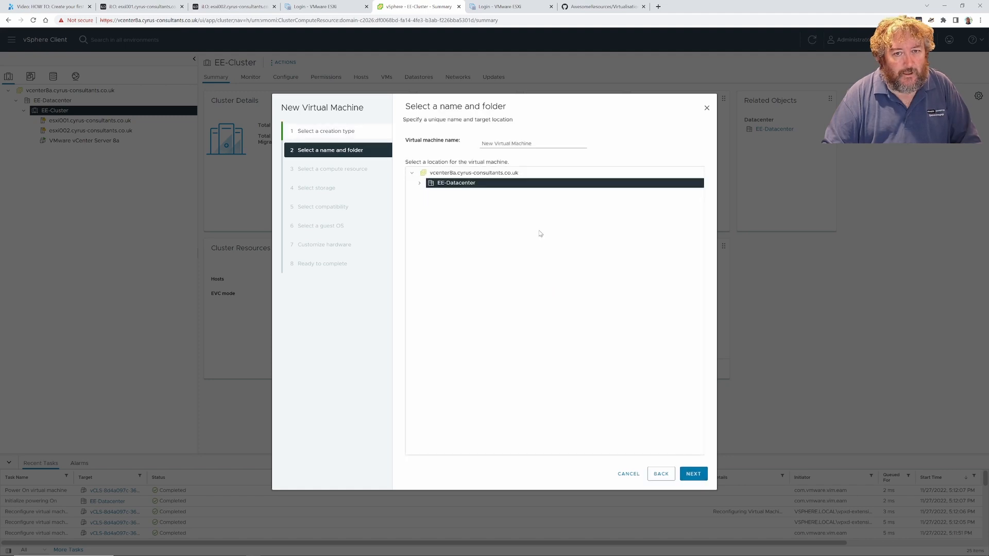
left_click_drag(543, 142, 456, 146)
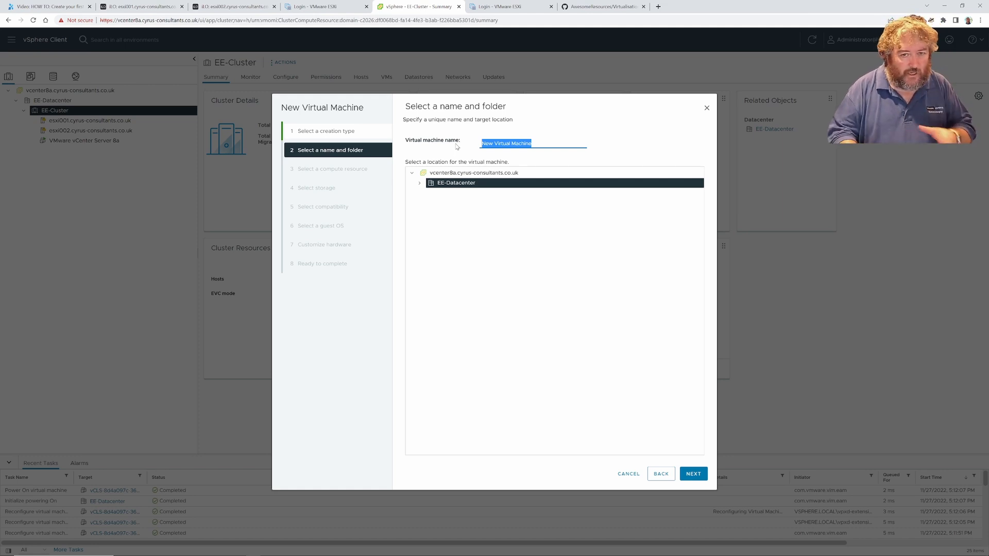
type("Windows 11")
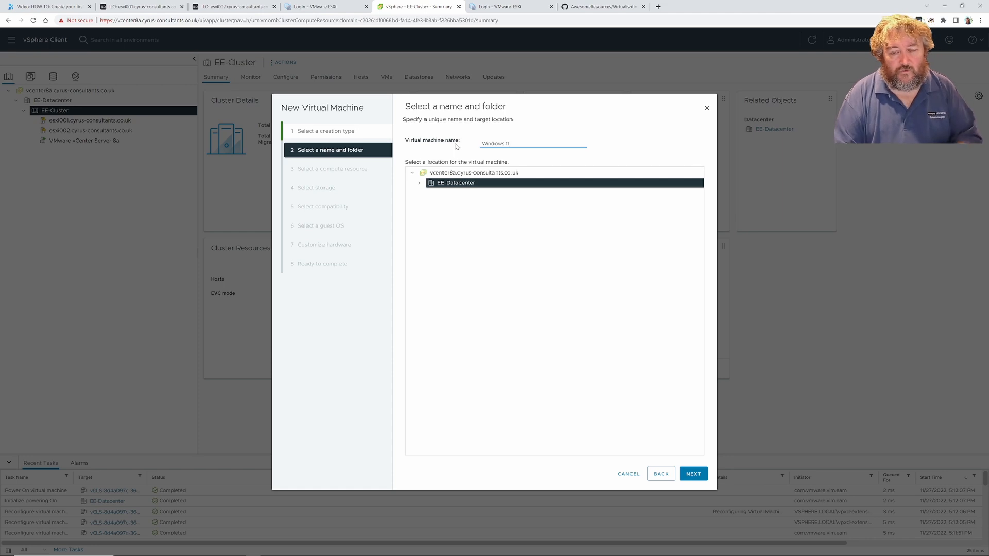
left_click(420, 184)
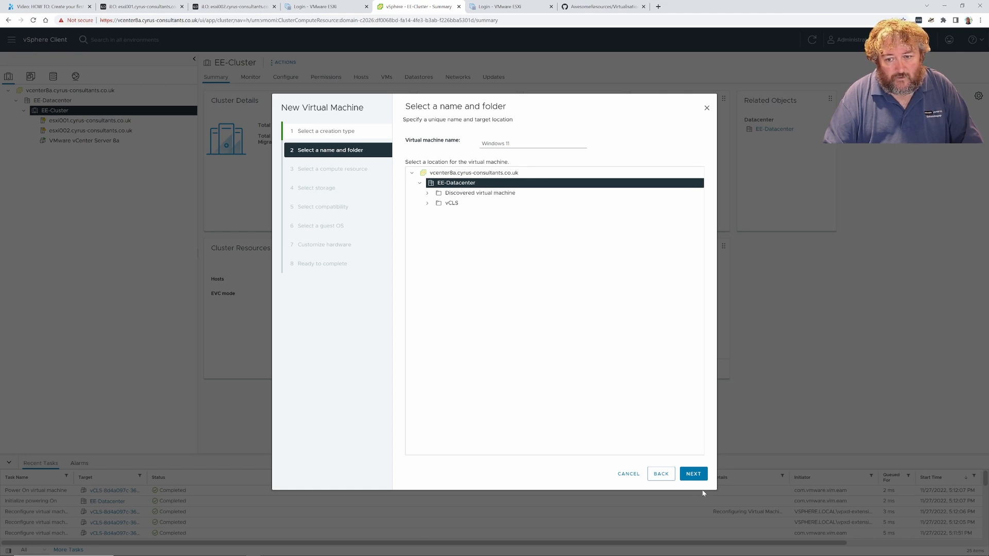
left_click(694, 474)
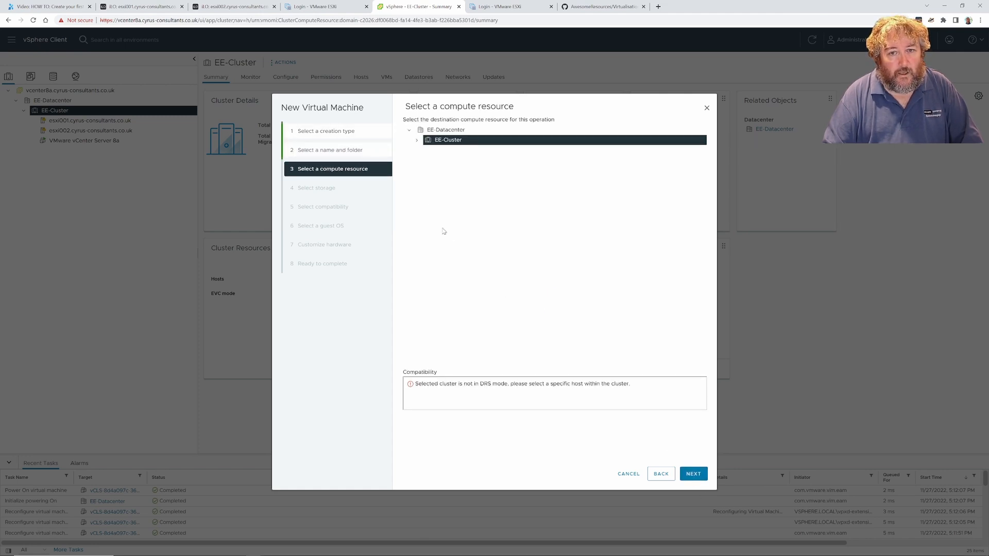
Pick host esxi002.cyrus-consultants.co.uk under EE-Cluster as the compute resource
left_click(417, 140)
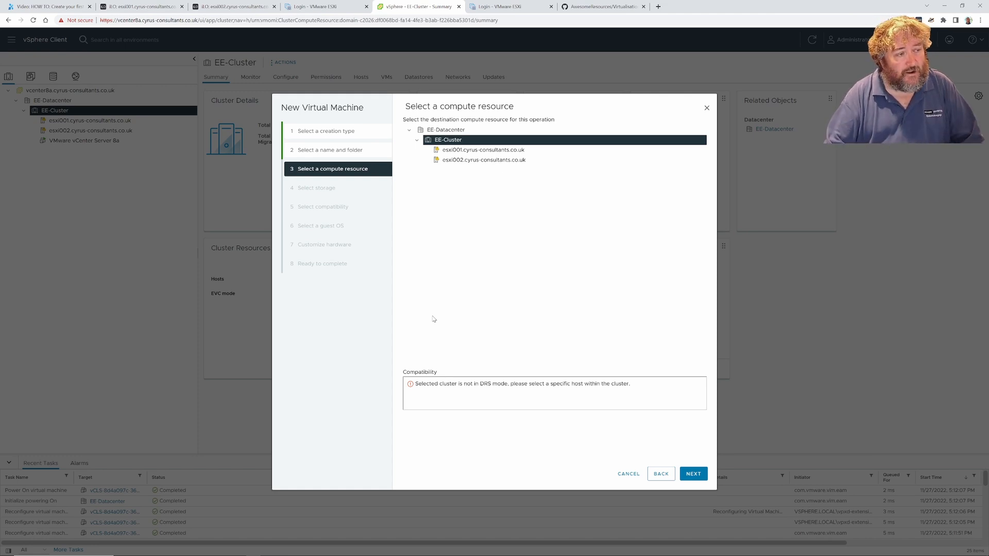
left_click(469, 150)
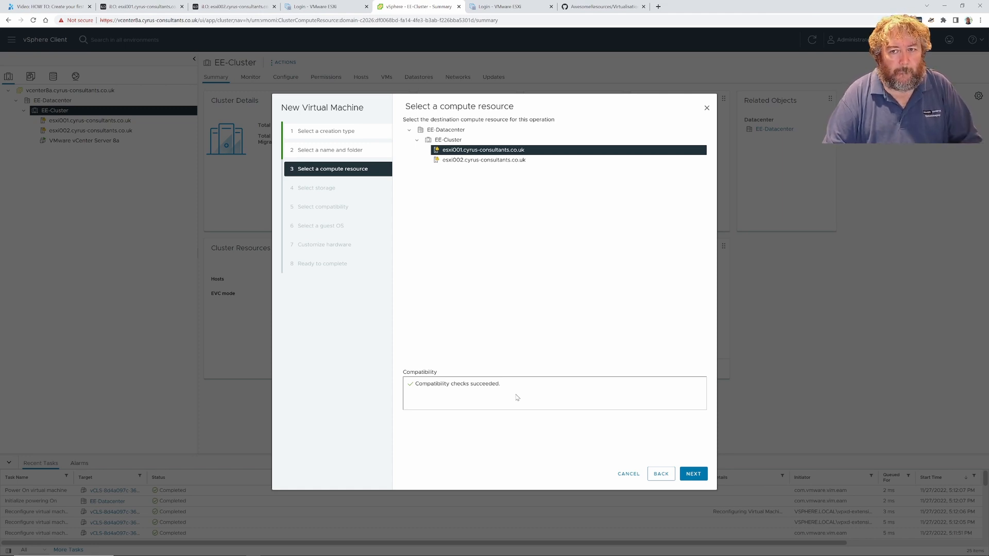
left_click(467, 160)
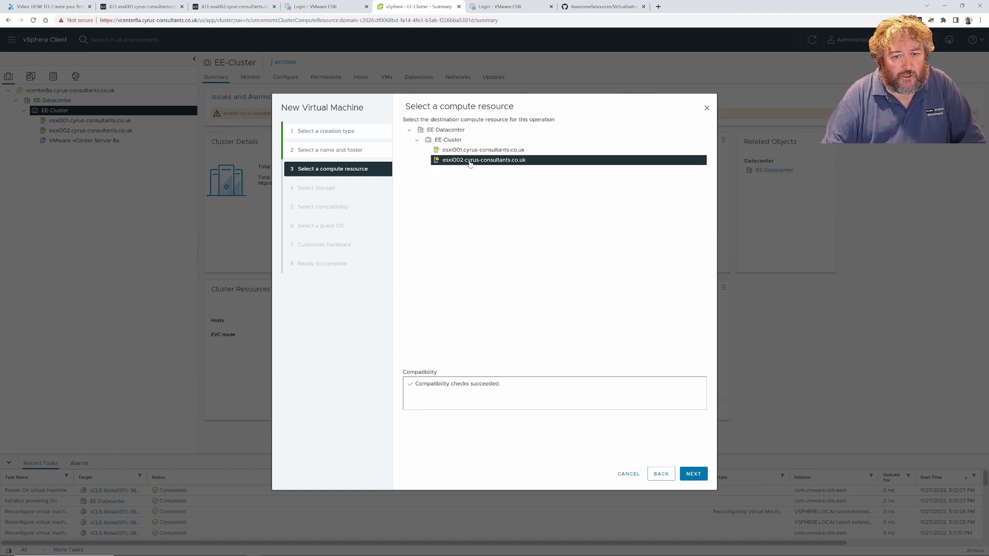
left_click(692, 473)
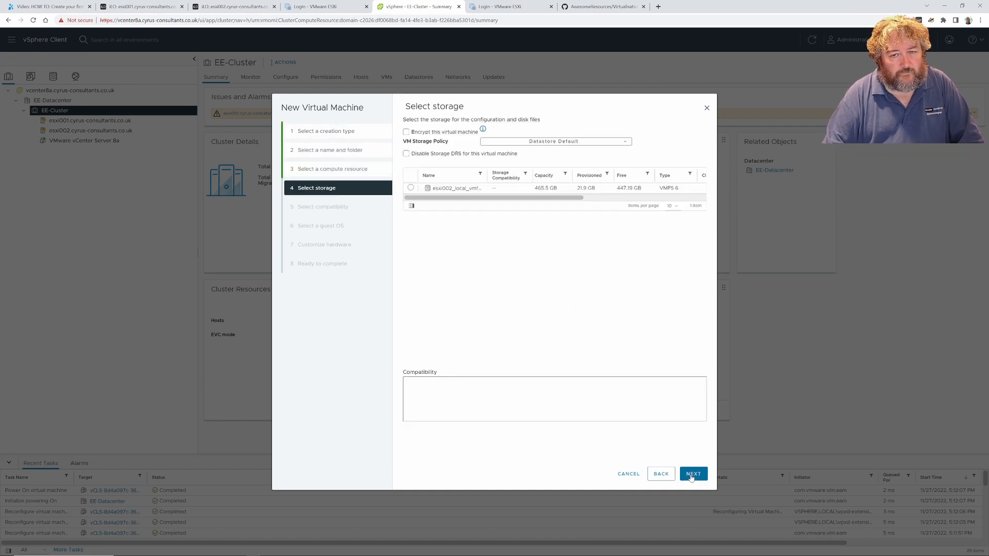
Store the VM's files on the esxi002_local datastore
left_click(410, 188)
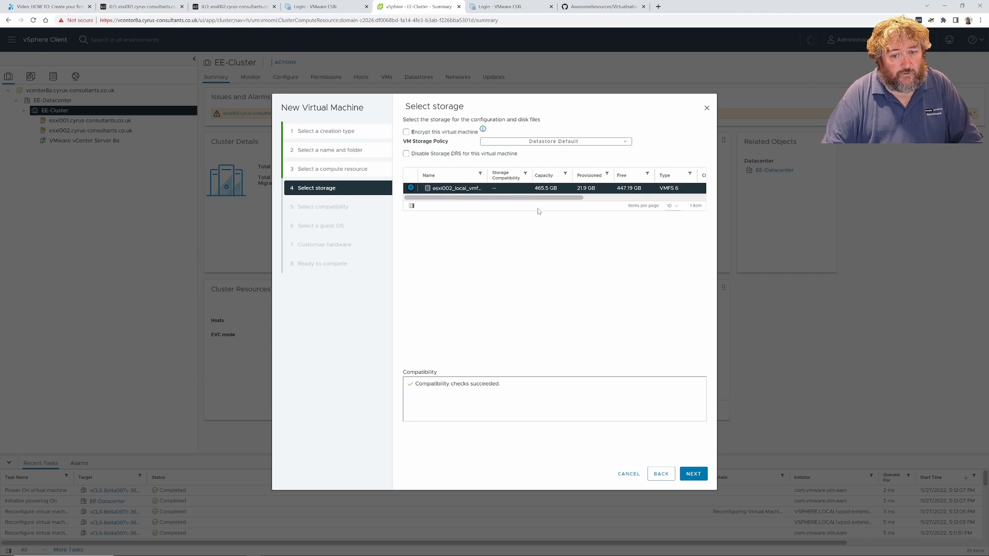
left_click(693, 474)
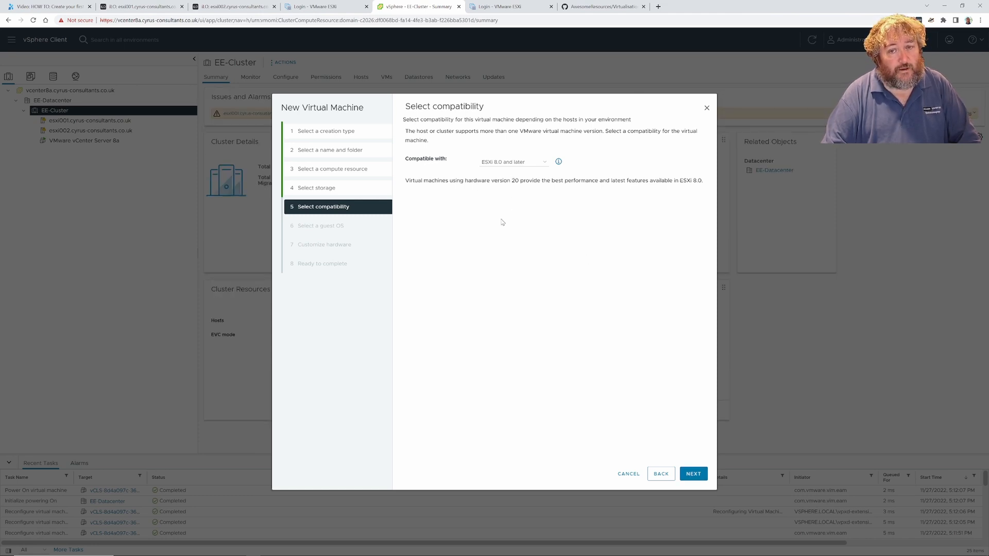
Set compatibility to ESXi 7.0 U2 and later (VM version 19) after briefly trying ESXi 8.0
left_click(534, 164)
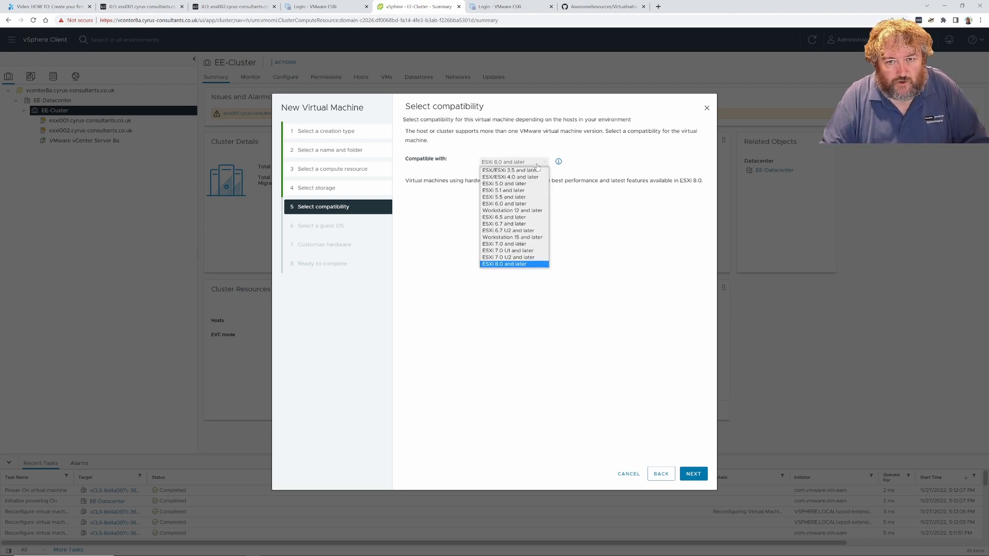
left_click(522, 257)
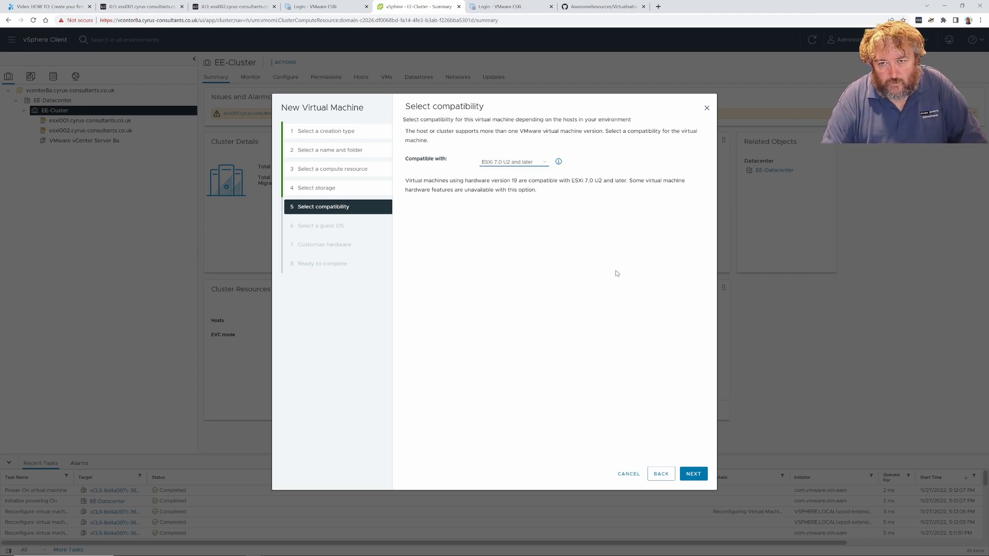
left_click(548, 169)
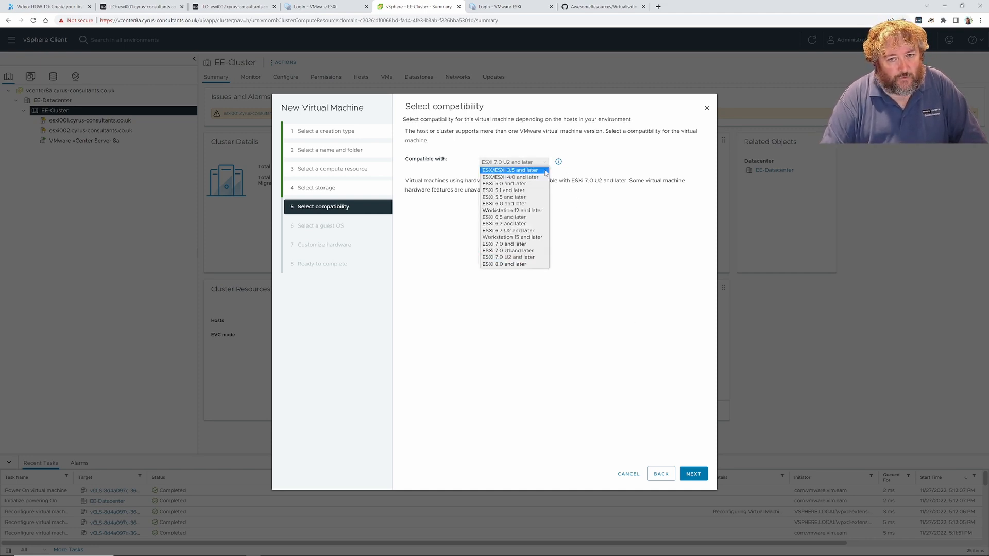
left_click(532, 265)
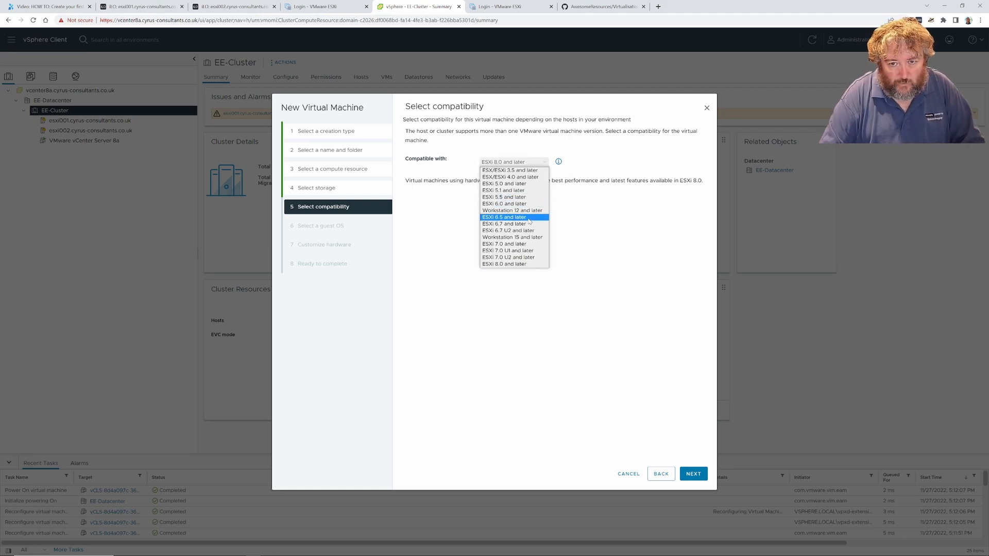
left_click(524, 257)
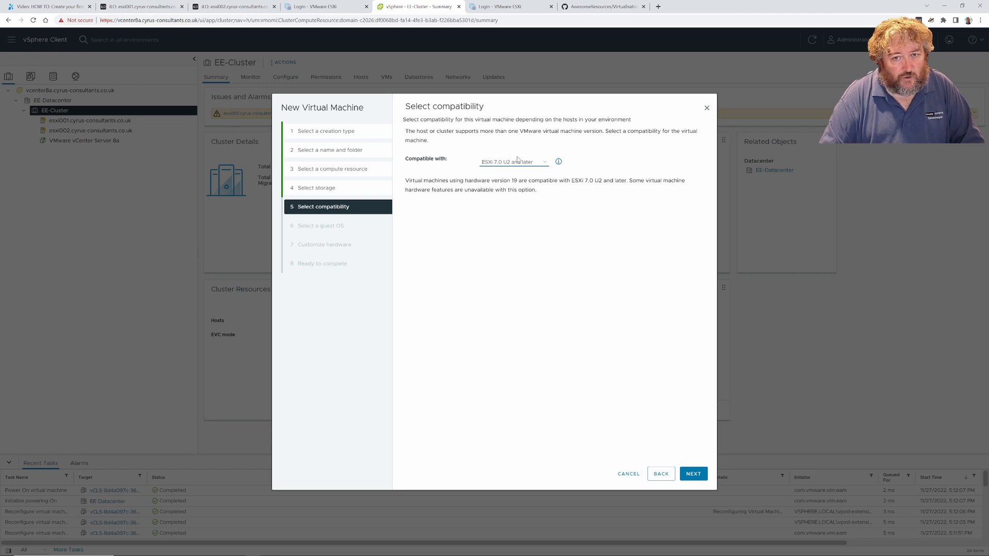
left_click(693, 473)
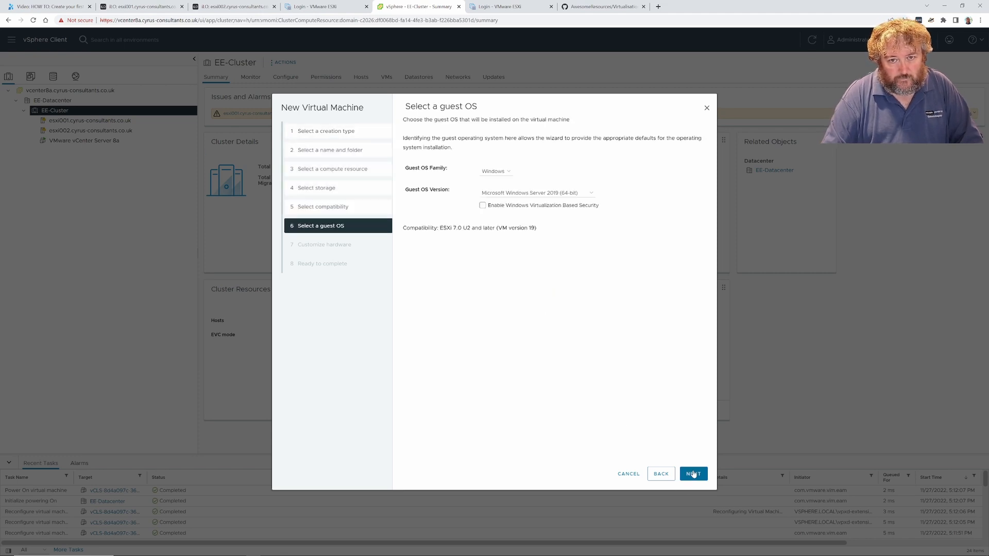
Go back to the compatibility step, still set to ESXi 7.0 U2 and later
left_click(661, 474)
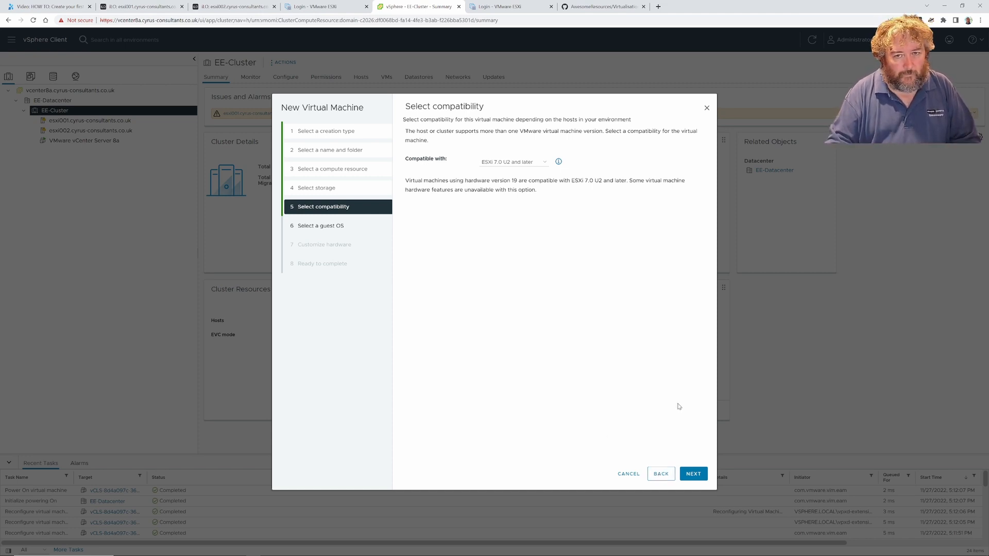
Keep ESXi 7.0 U2 compatibility and look over the guest OS version list
left_click(544, 163)
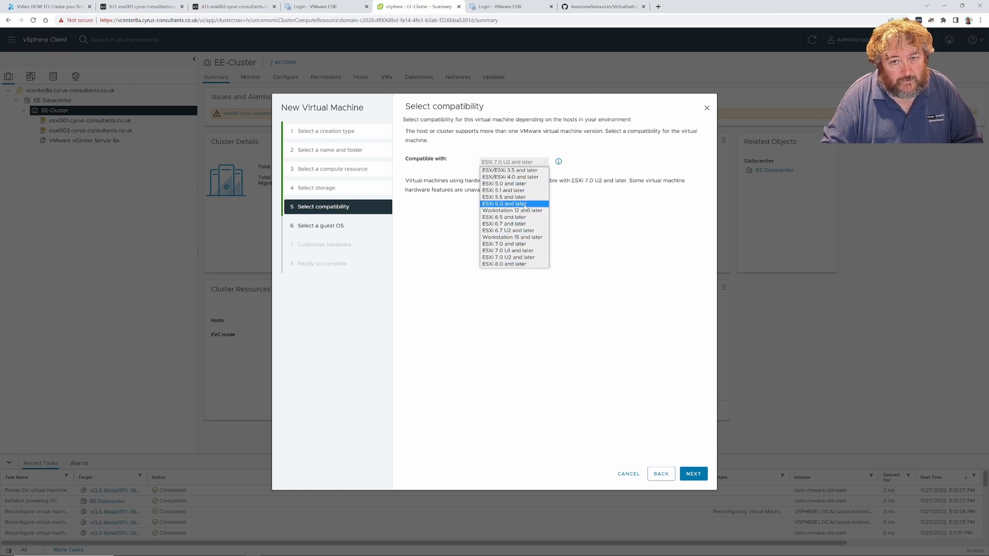
left_click(520, 258)
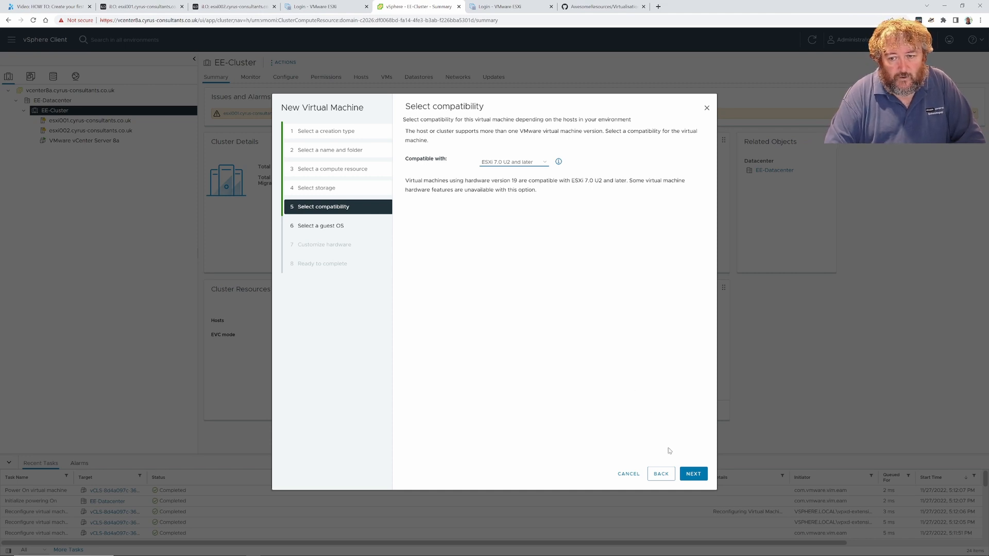
left_click(692, 477)
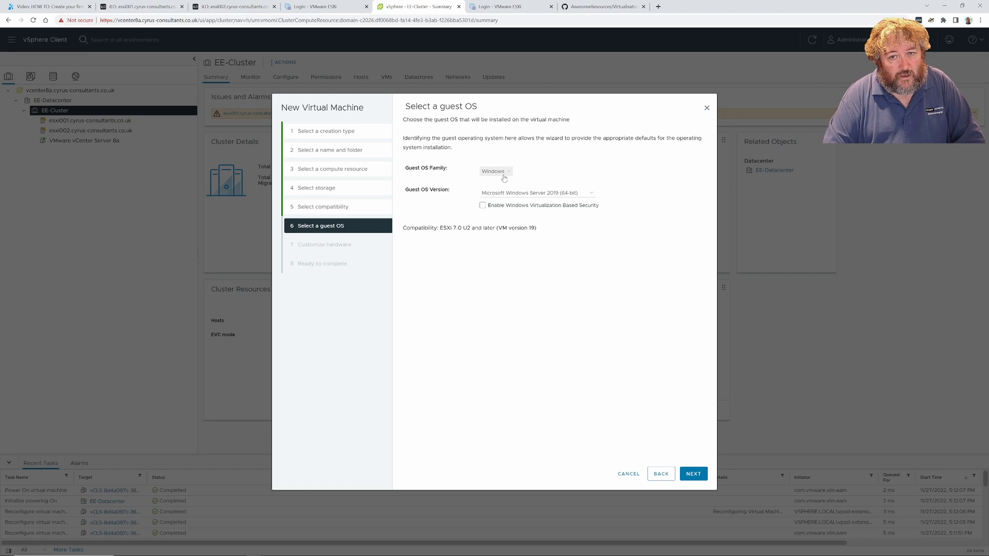
left_click(572, 195)
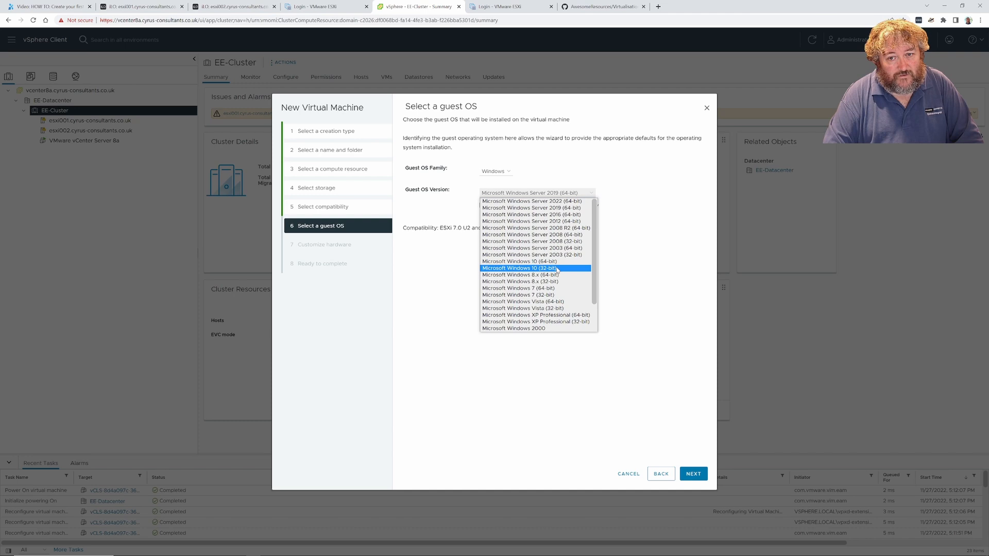
left_click(616, 181)
Change compatibility to ESXi 8.0 and later (hardware version 20)
left_click(654, 474)
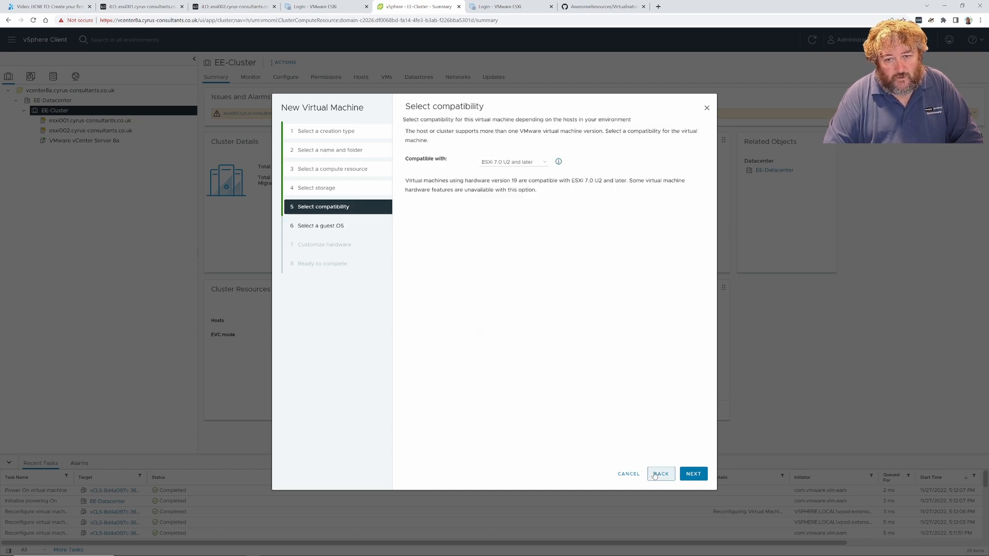
left_click(535, 162)
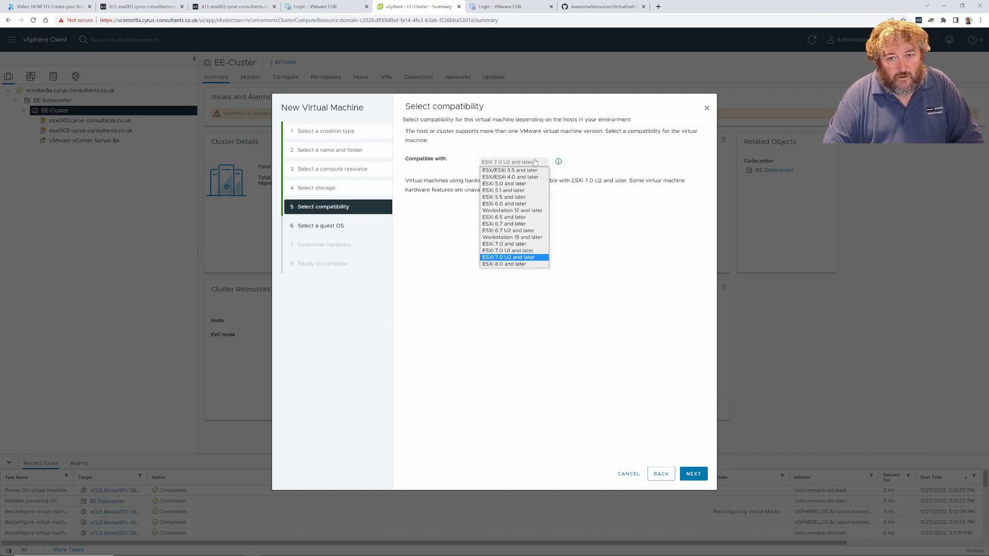
left_click(519, 264)
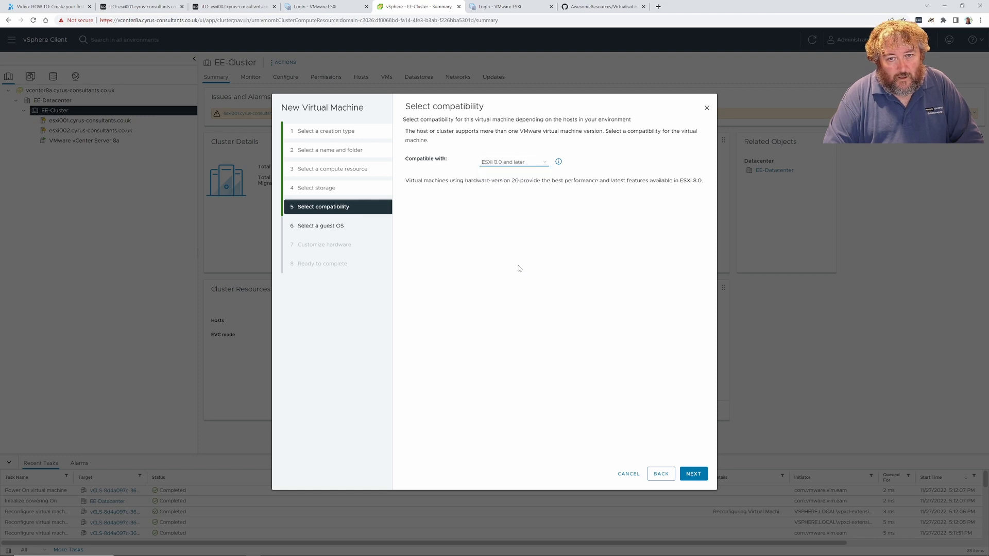
left_click(693, 475)
Set guest OS to Microsoft Windows 11 (64-bit) with Virtualization Based Security enabled
left_click(574, 193)
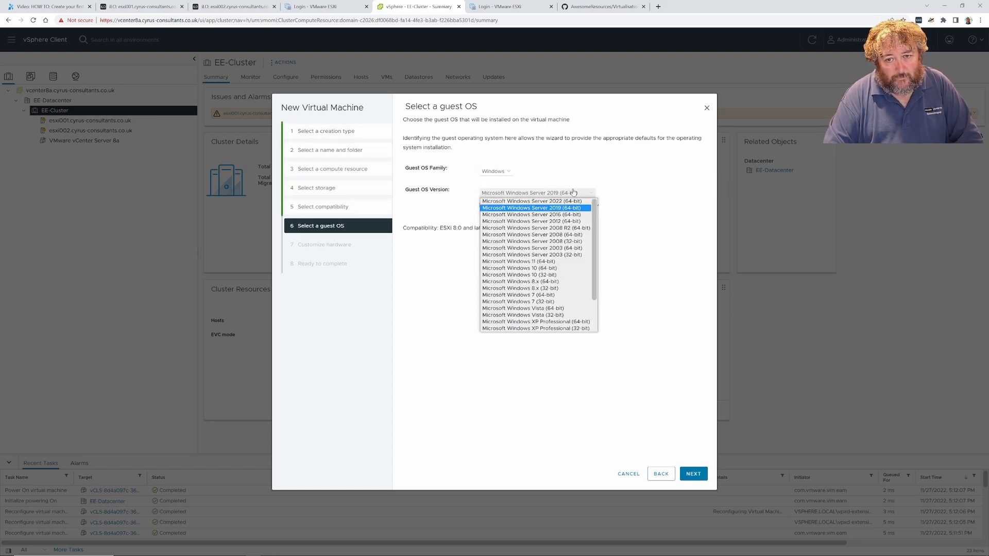
left_click(556, 261)
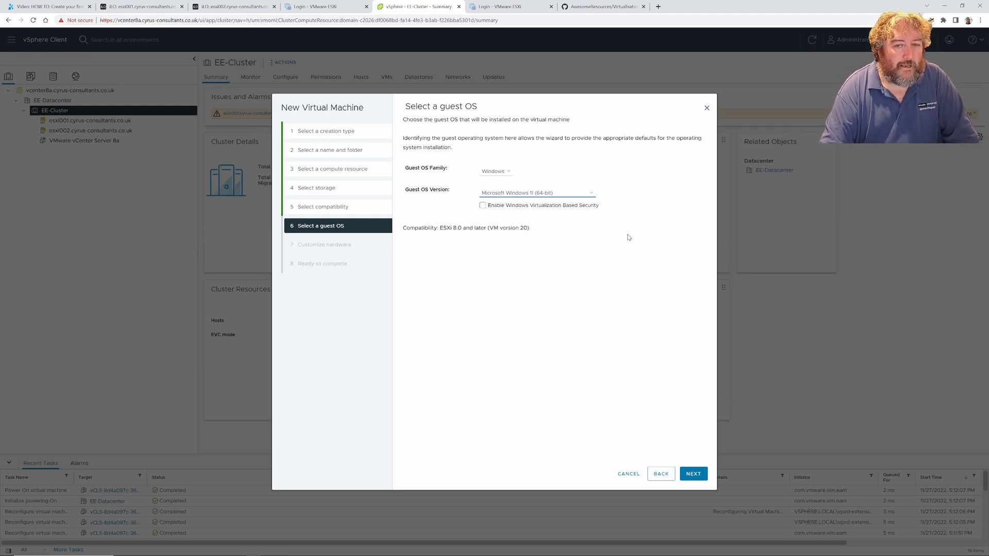
left_click(591, 194)
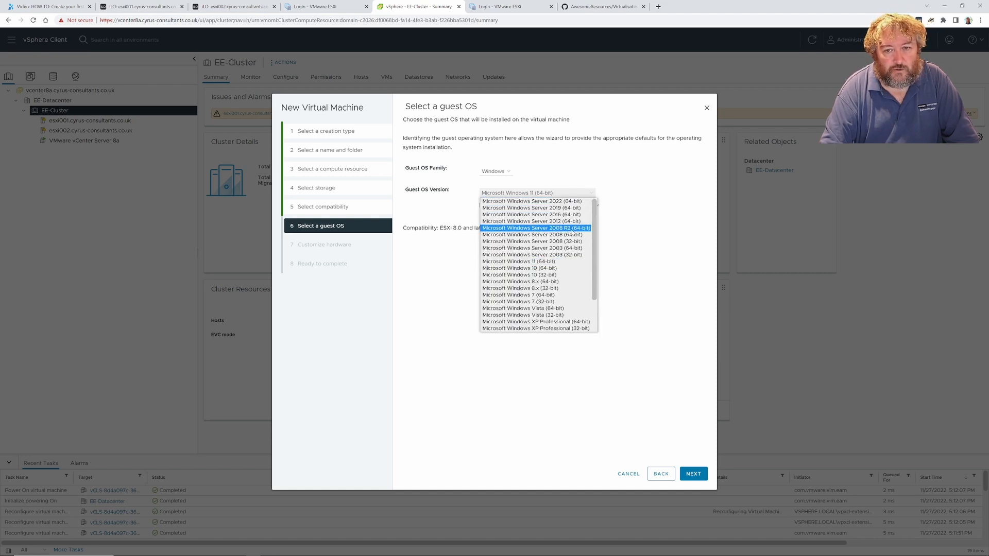
left_click(519, 268)
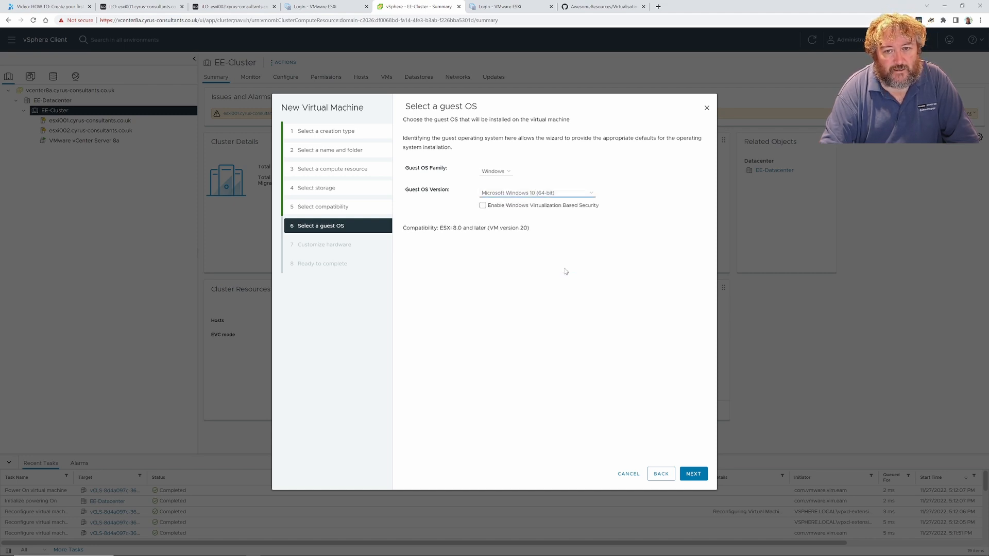
left_click(591, 196)
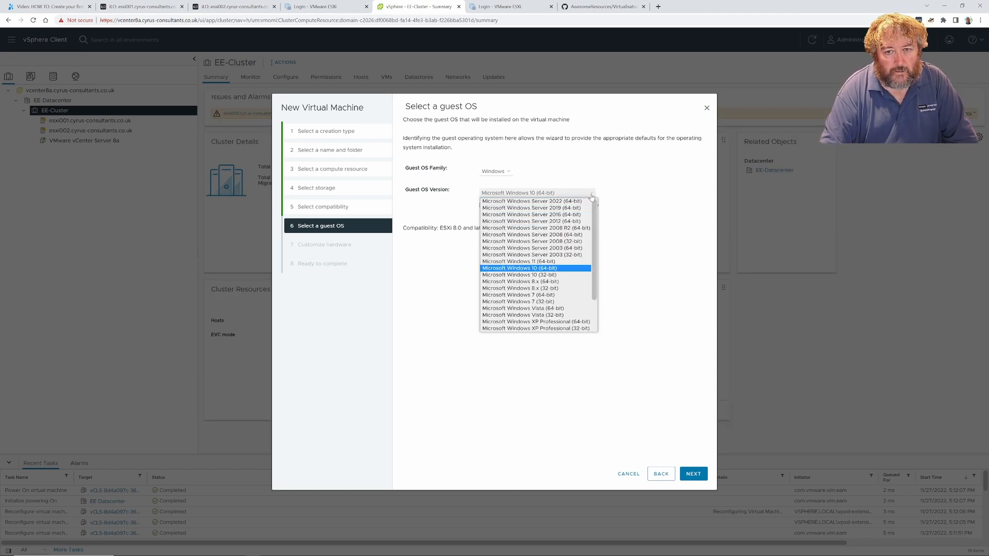
left_click(570, 267)
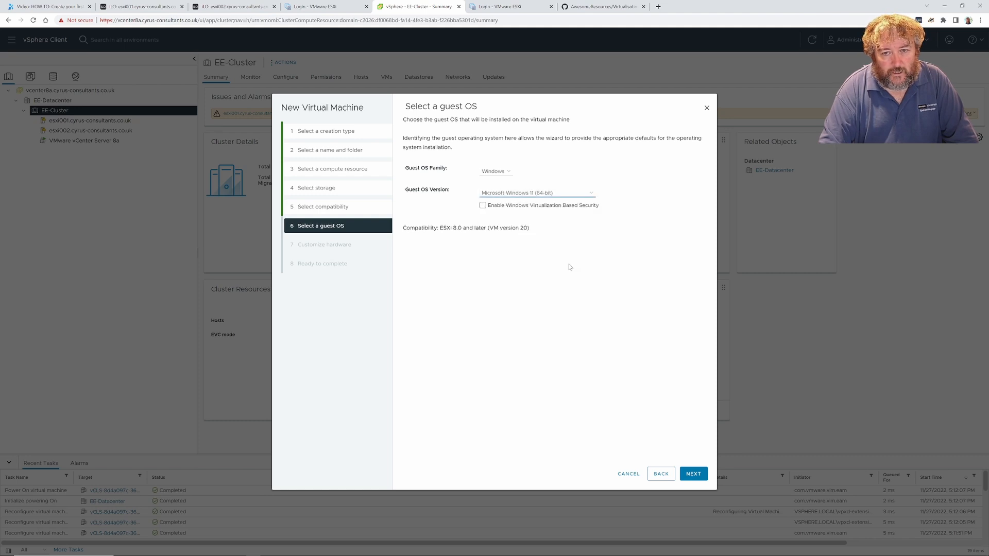
left_click(484, 206)
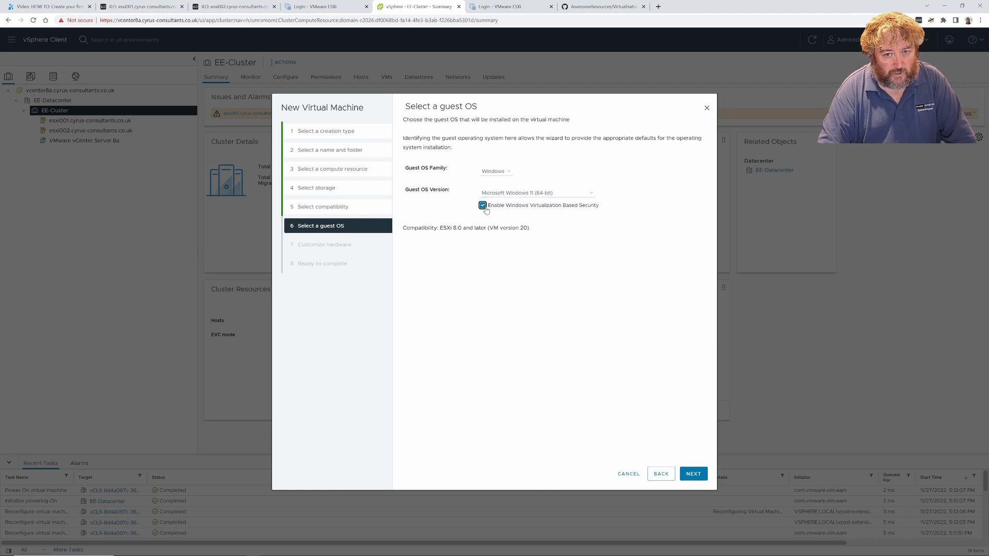
left_click(693, 473)
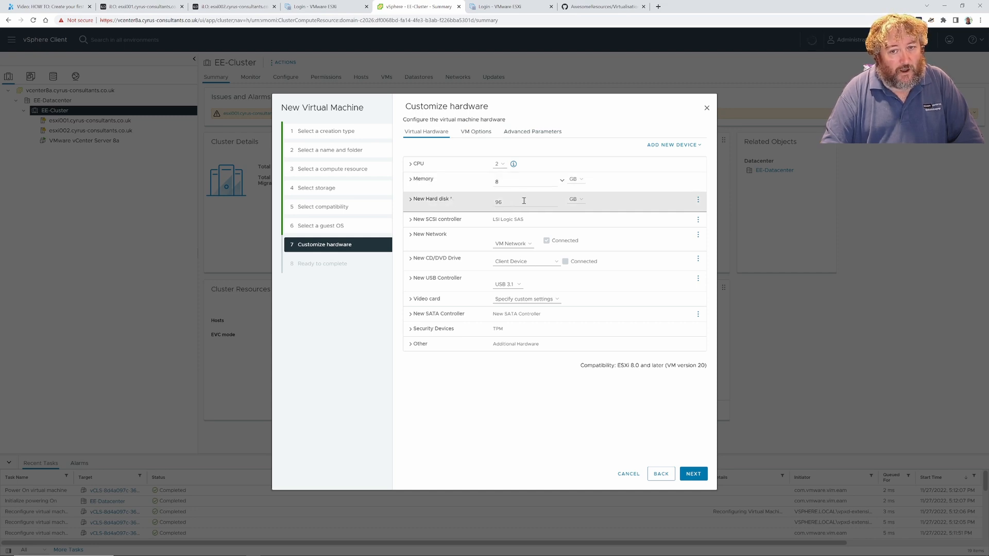
Switch the guest OS to Windows 10 (64-bit) to inspect its hardware defaults and addable devices
left_click(656, 478)
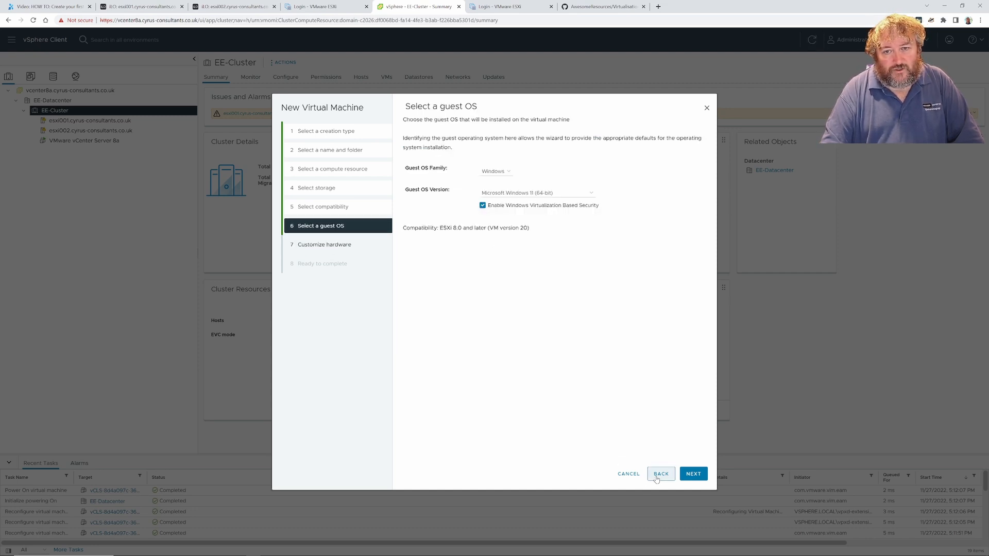
left_click(590, 194)
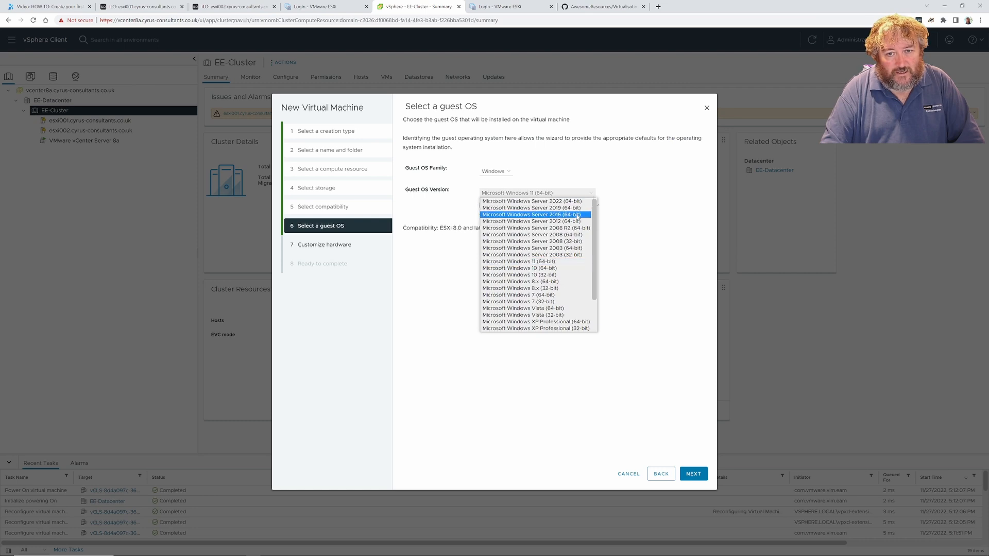
left_click(577, 269)
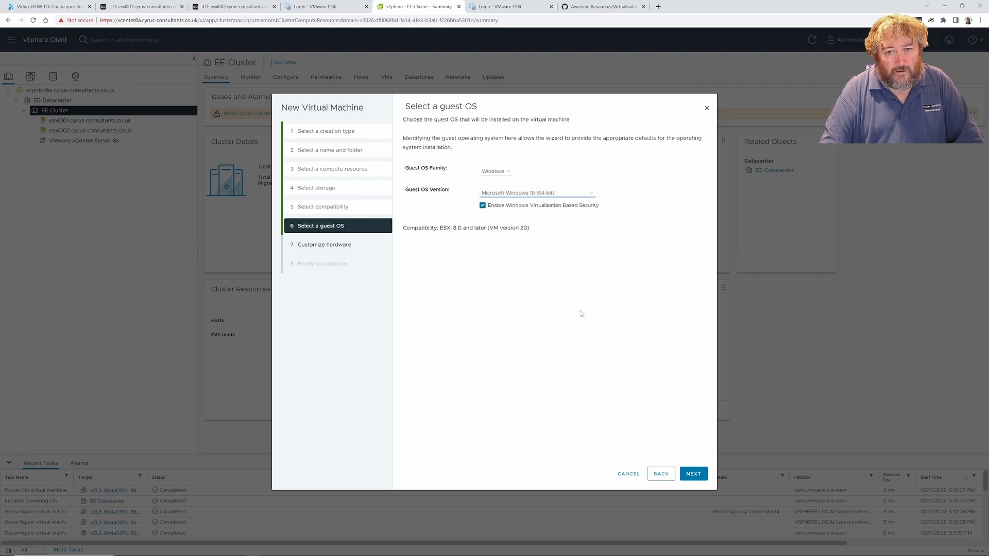
left_click(693, 473)
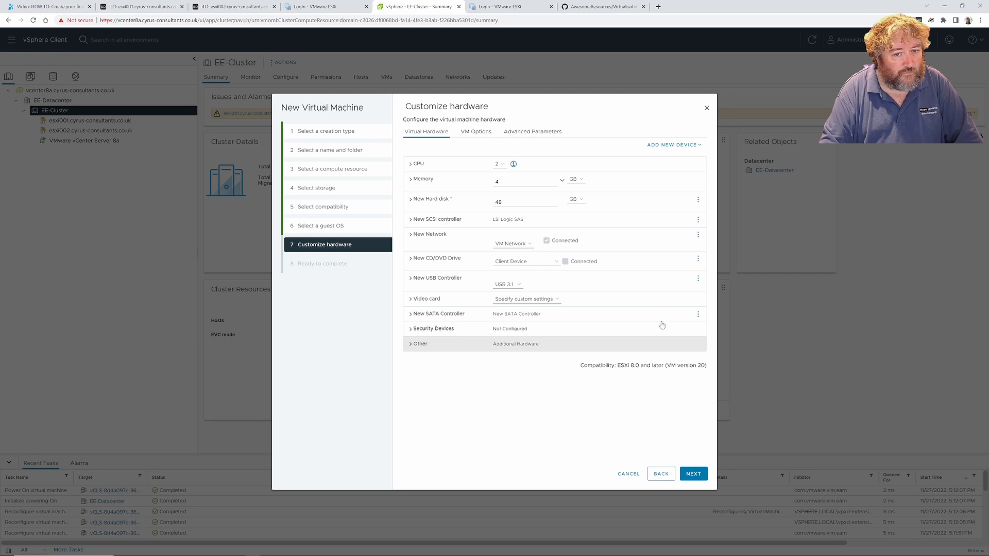
left_click(684, 148)
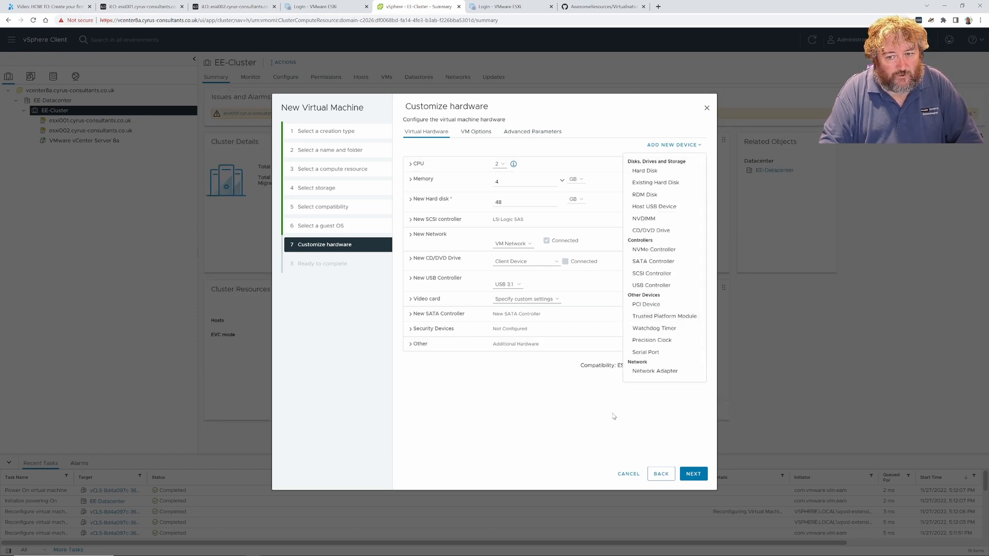
Restore Windows 11 (64-bit) to get 2 CPUs, 8 GB memory, 96 GB disk and TPM
left_click(656, 476)
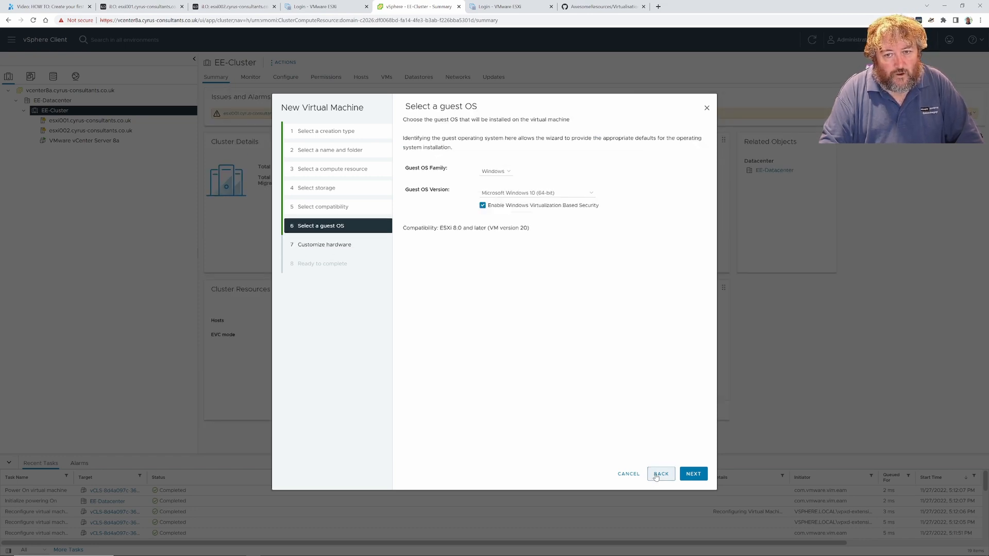
left_click(574, 193)
left_click(566, 261)
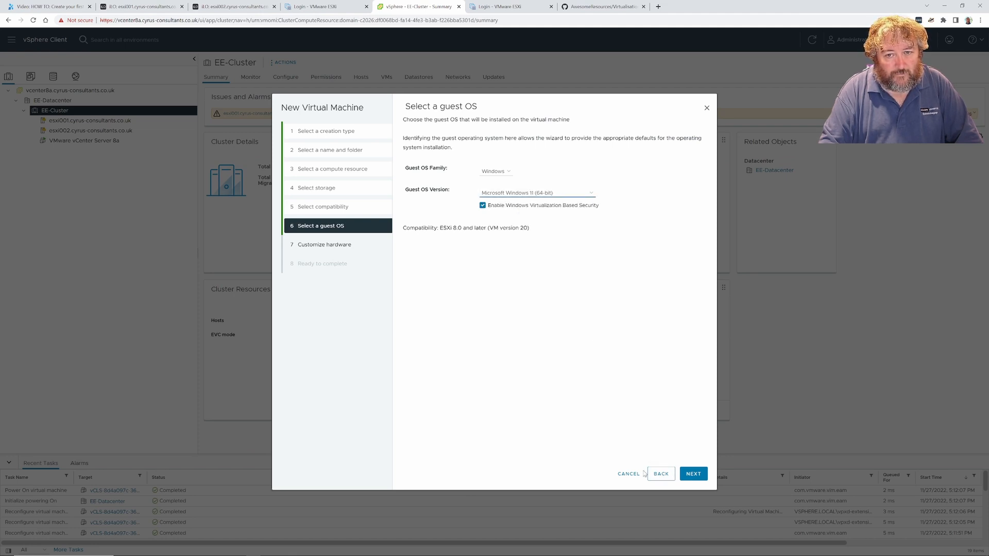
left_click(692, 476)
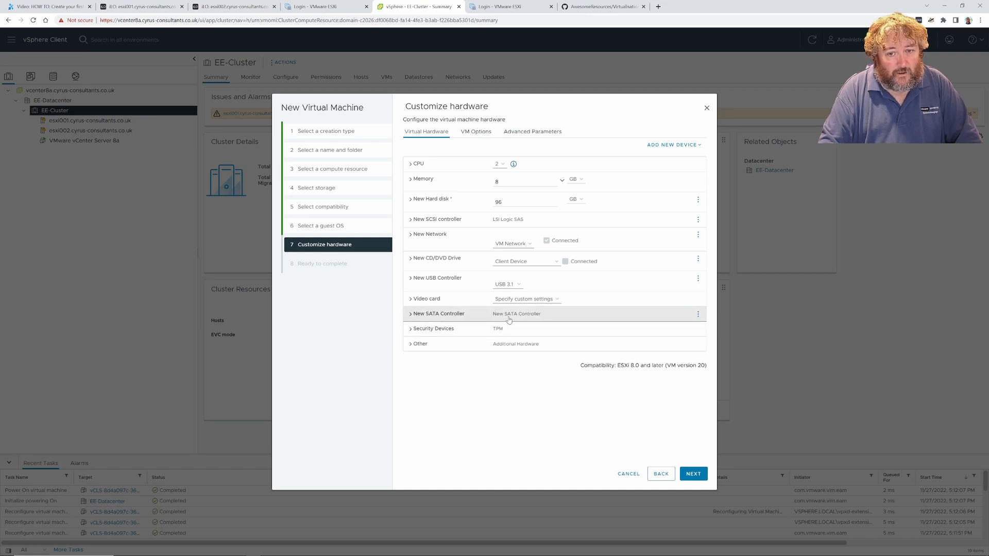
Change the guest OS version to Microsoft Windows 10 (64-bit)
left_click(659, 473)
left_click(576, 193)
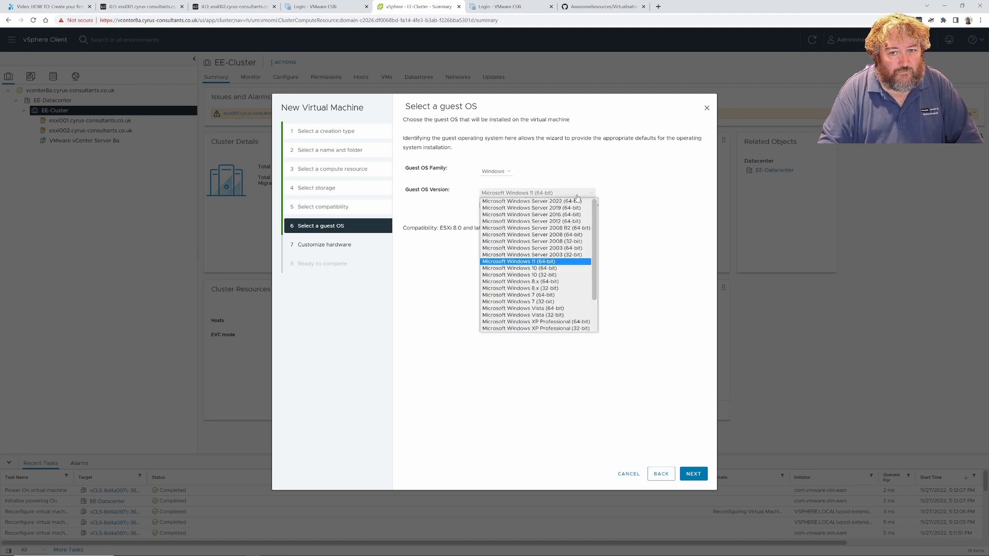
left_click(530, 268)
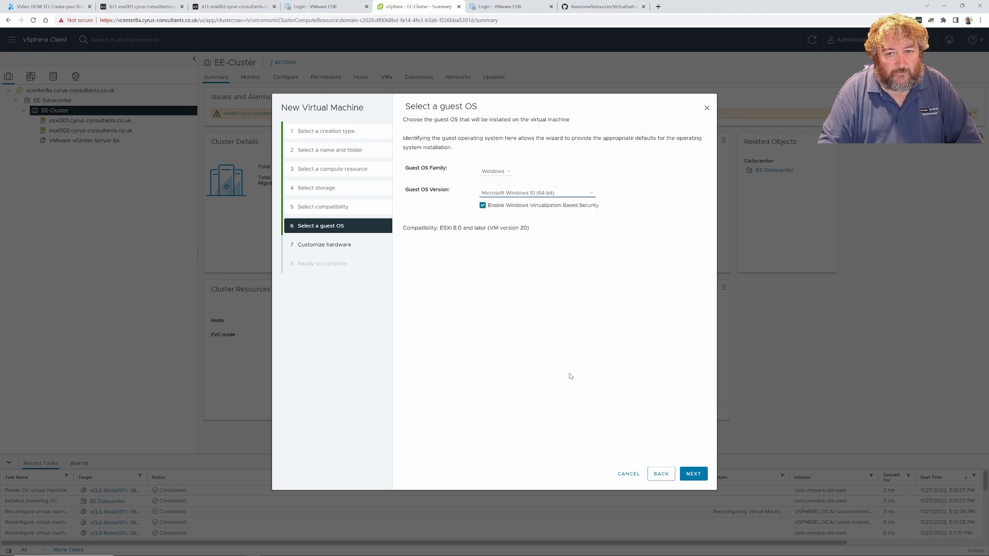
On hardware customisation, set the hard disk to 96 GB and add a Trusted Platform Module
left_click(693, 473)
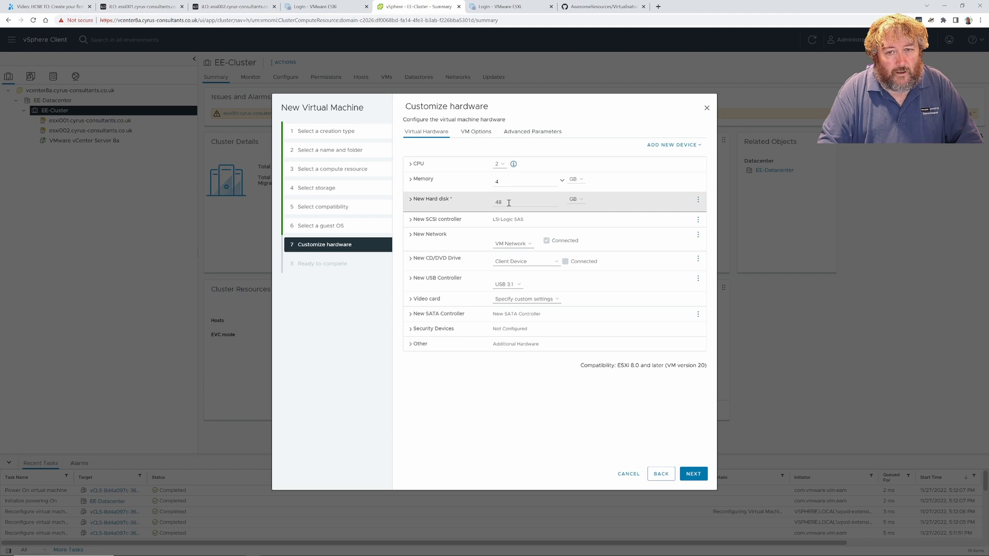
left_click_drag(509, 203, 493, 203)
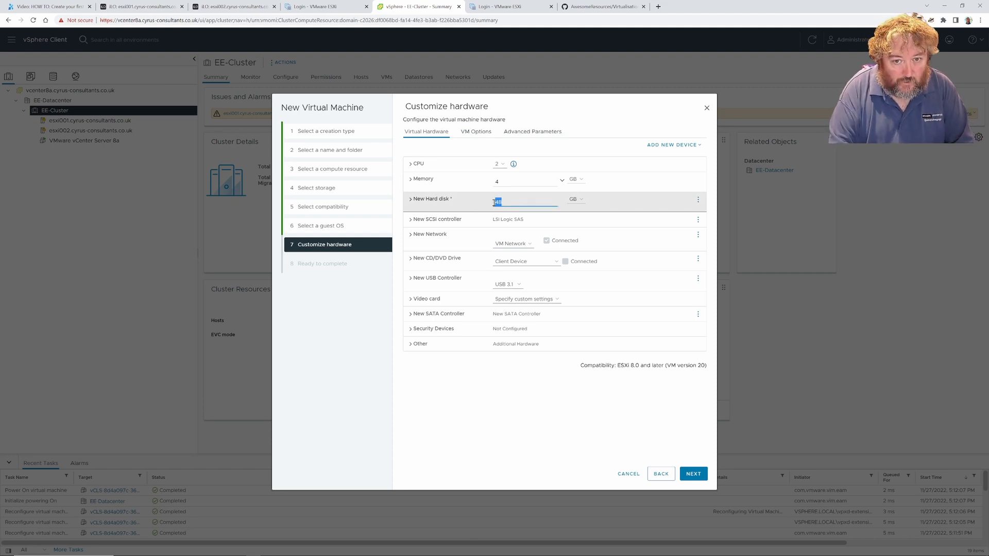
type("96")
left_click(695, 144)
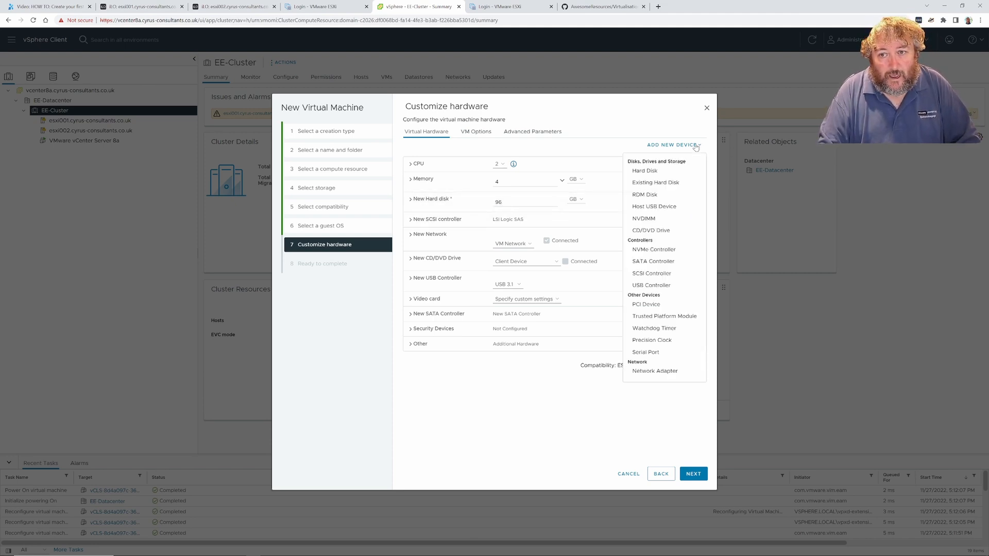
left_click(665, 317)
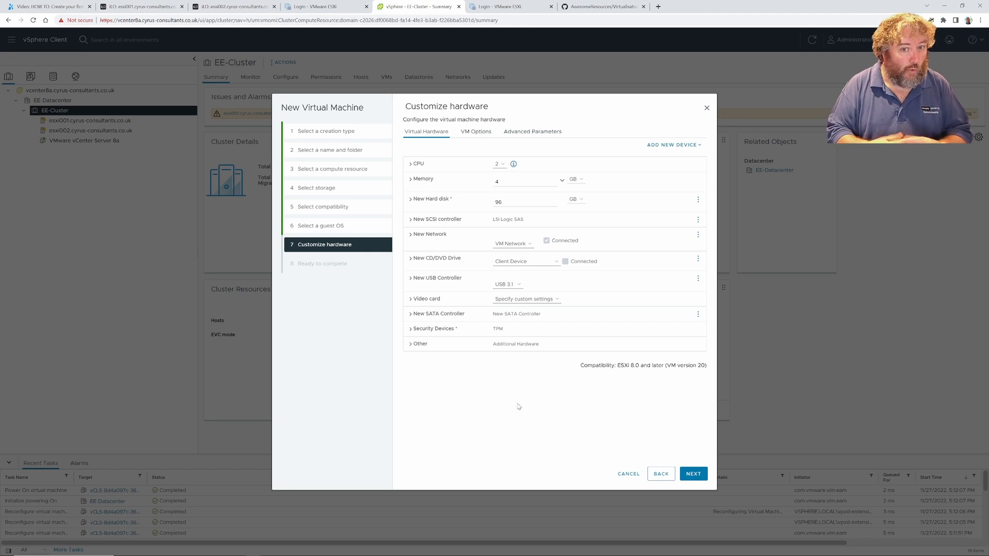
Try Windows 11 (64-bit), settle on Windows 10 (64-bit), and return to compatibility
left_click(661, 474)
left_click(571, 194)
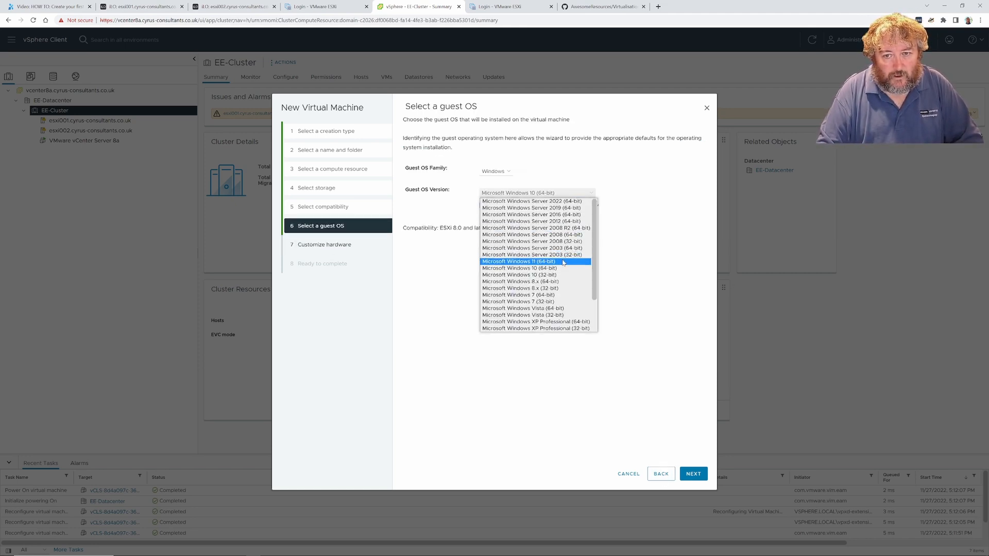
left_click(518, 261)
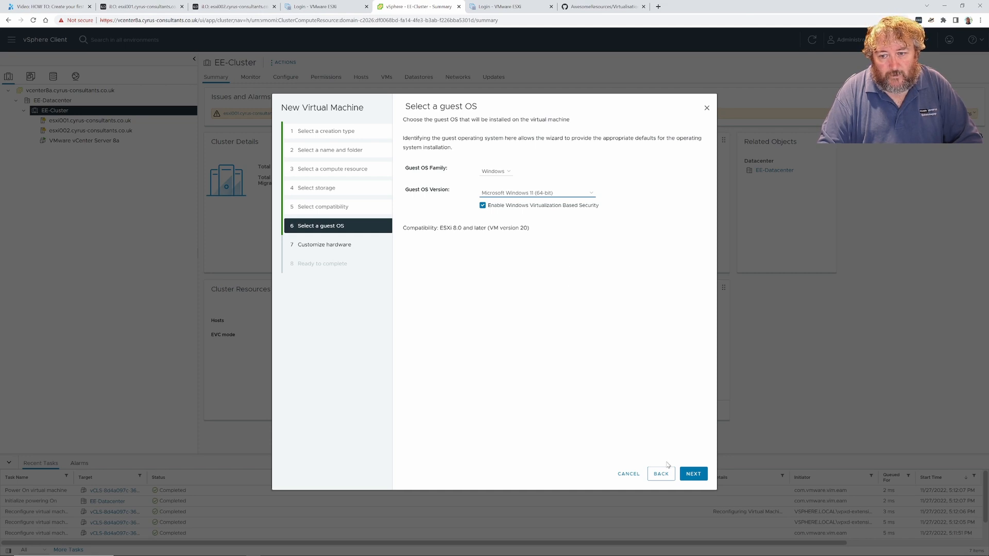
left_click(585, 194)
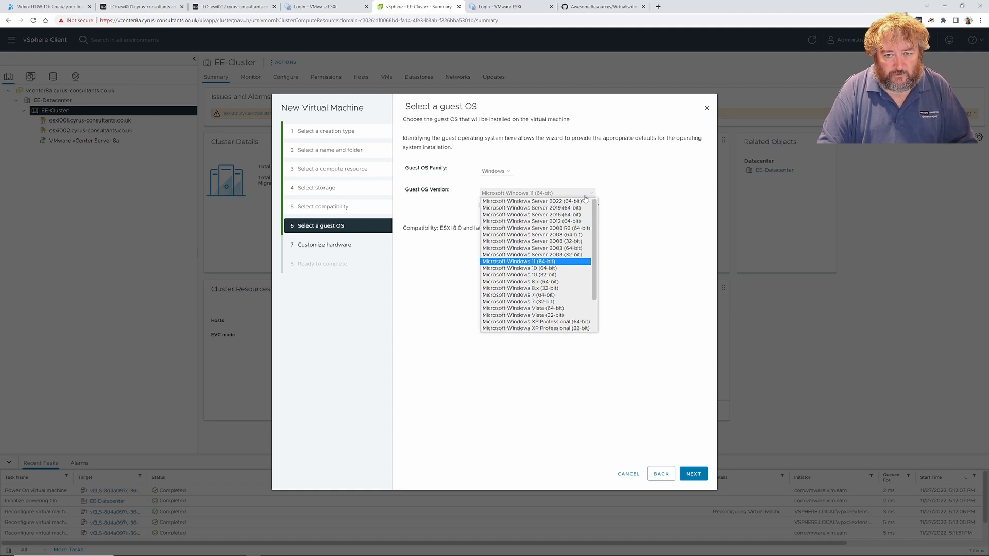
left_click(562, 269)
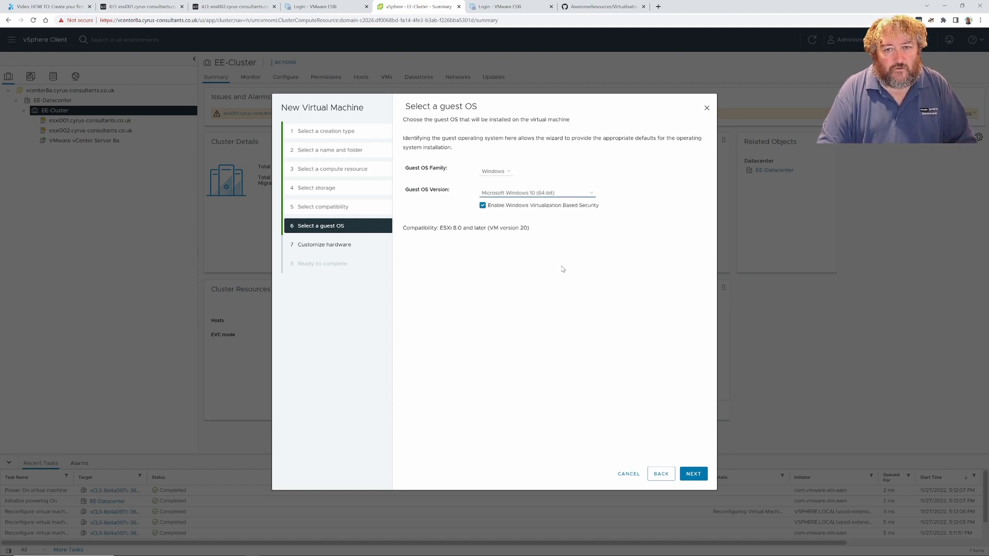
left_click(661, 474)
Set the VM's compatibility to ESXi 7.0 U2 and later
left_click(540, 164)
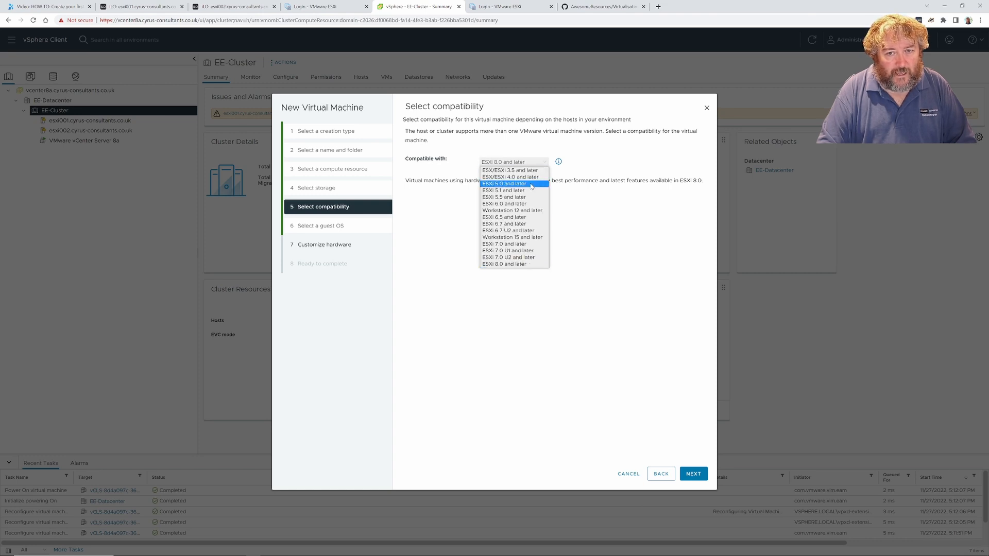
left_click(494, 185)
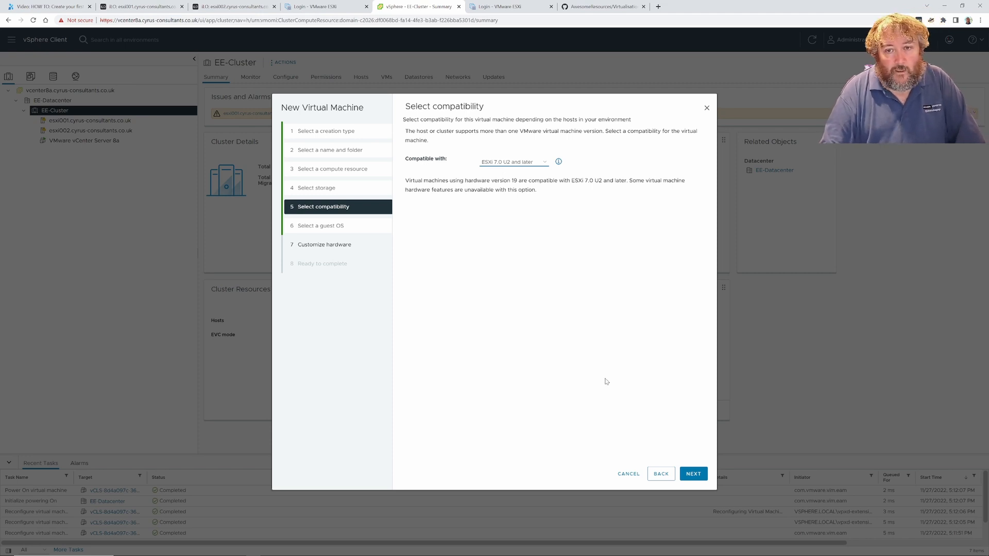
left_click(694, 474)
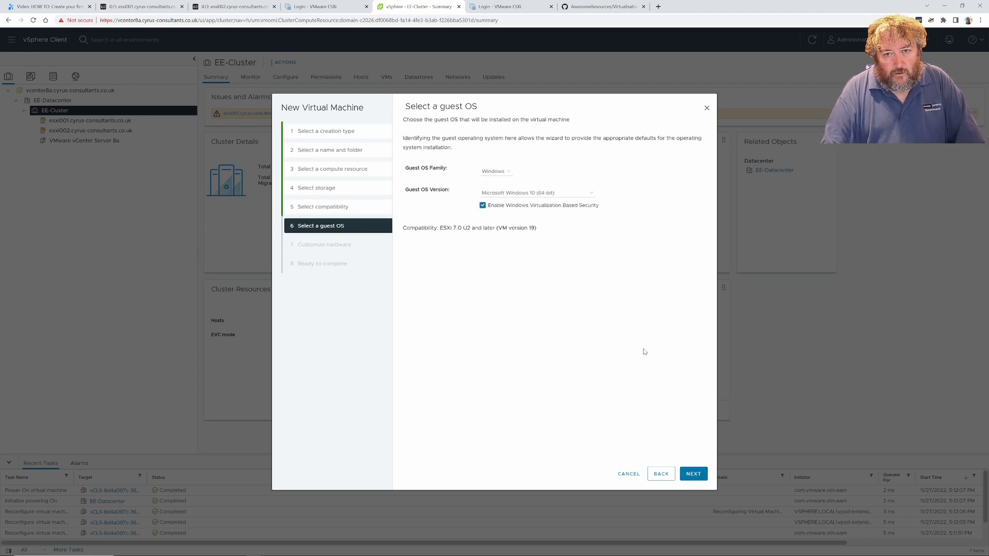
Keep Microsoft Windows 10 (64-bit) as the guest OS and continue to hardware
left_click(588, 195)
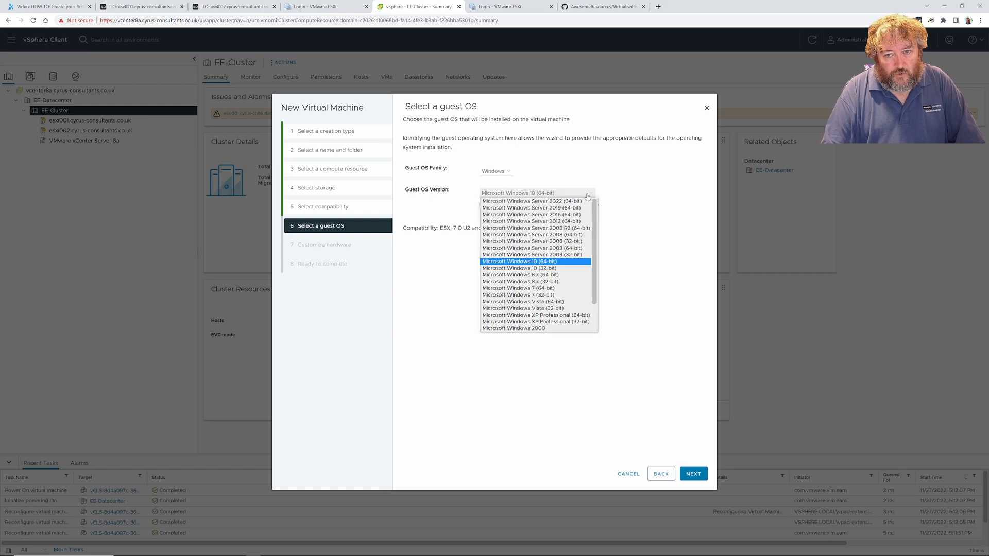
left_click(568, 260)
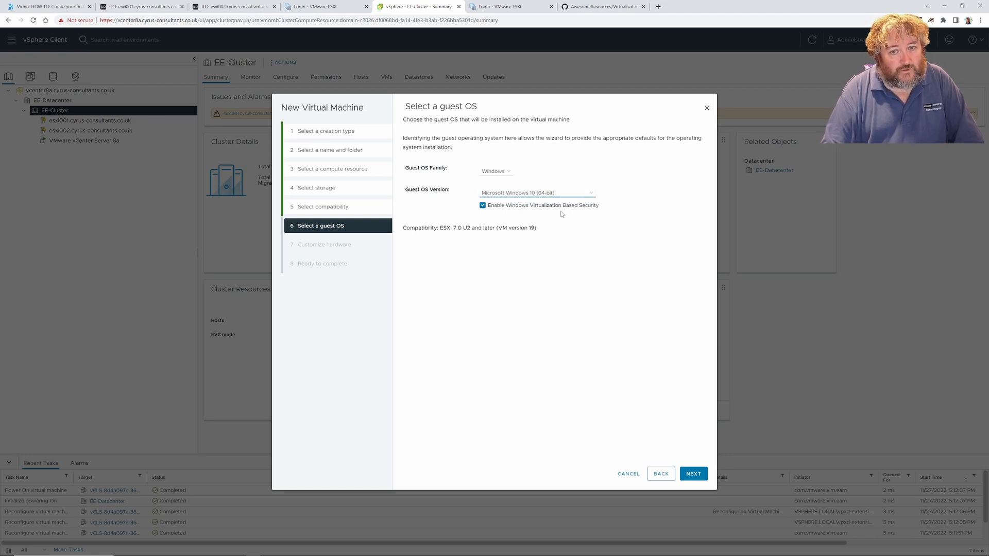
left_click(687, 473)
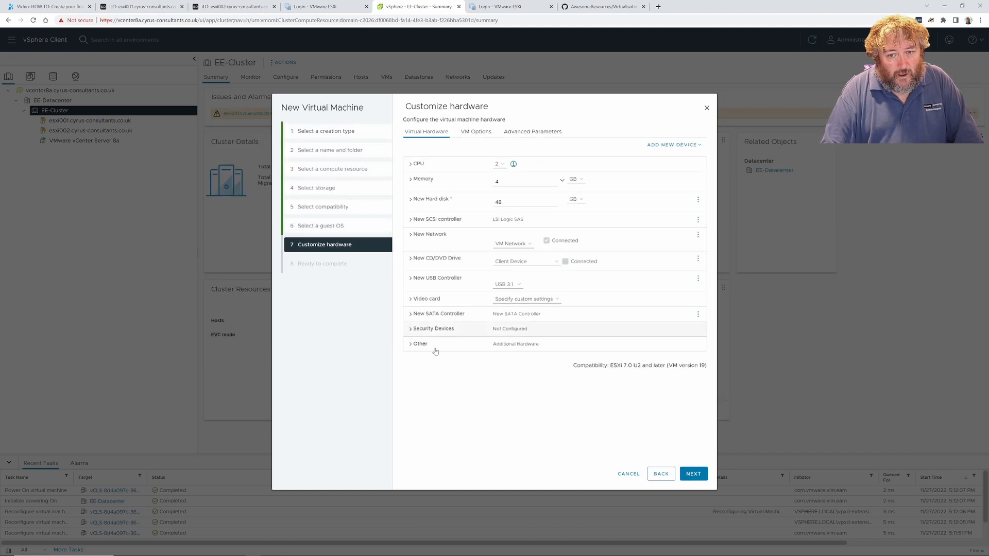
Add a Trusted Platform Module to the new VM
left_click(411, 331)
left_click(411, 330)
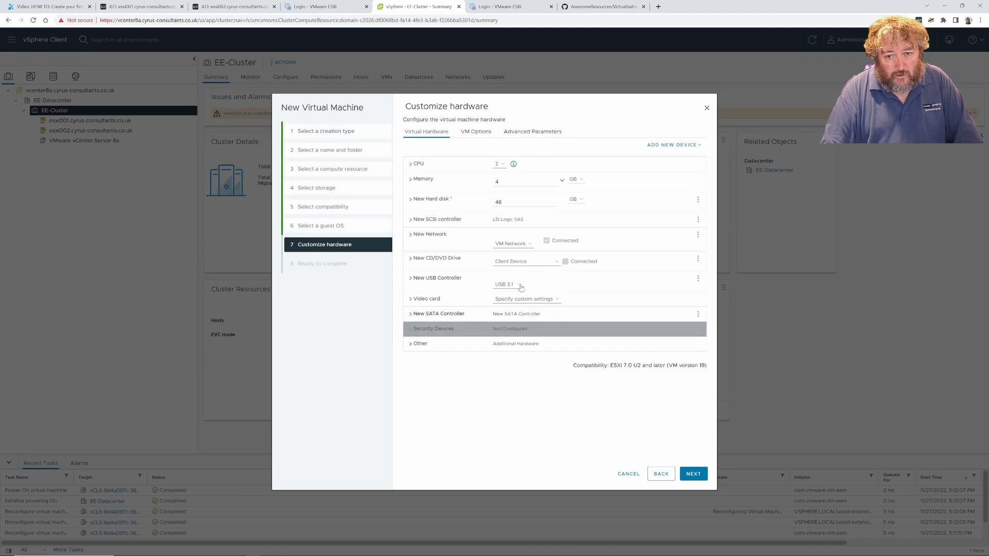
left_click(685, 145)
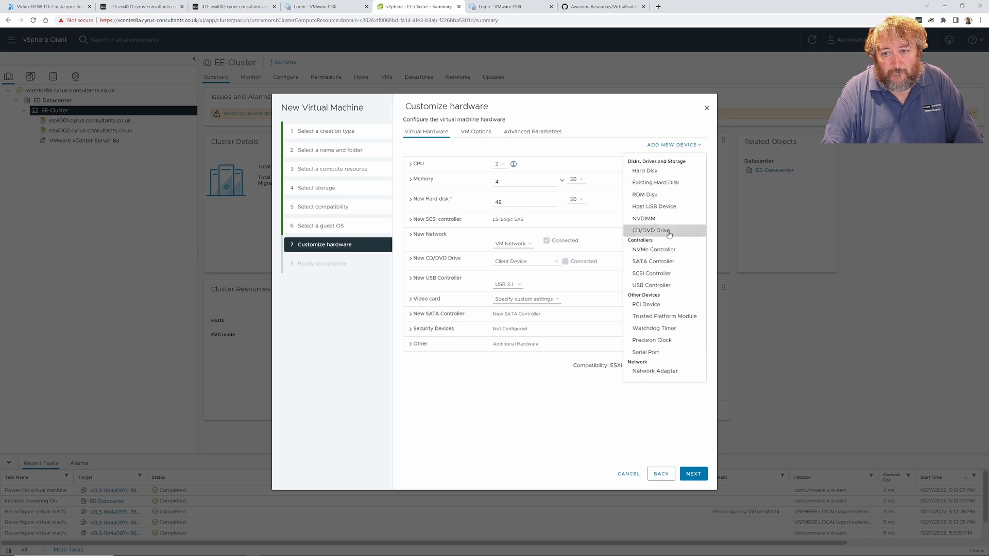
left_click(662, 315)
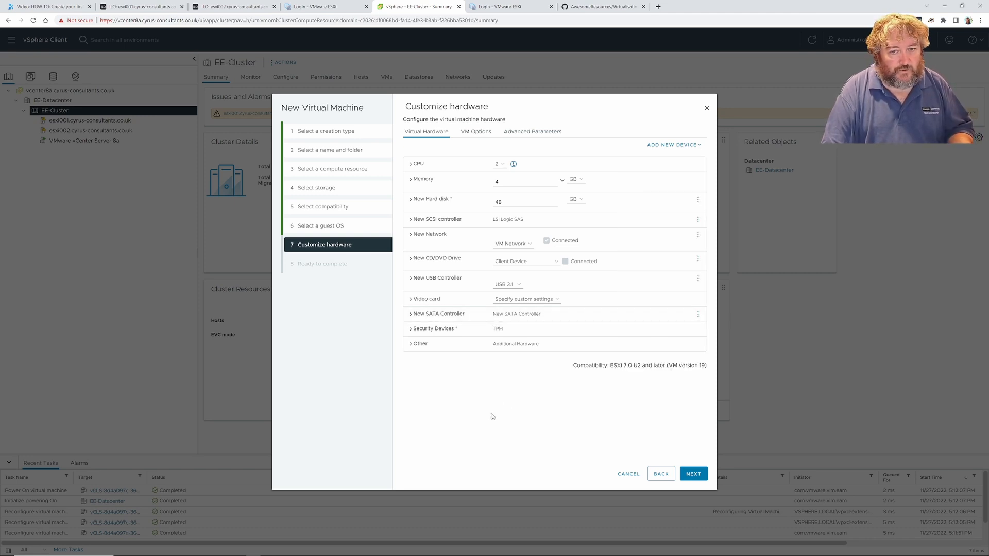
Set the new hard disk size to 96 GB
double_click(498, 202)
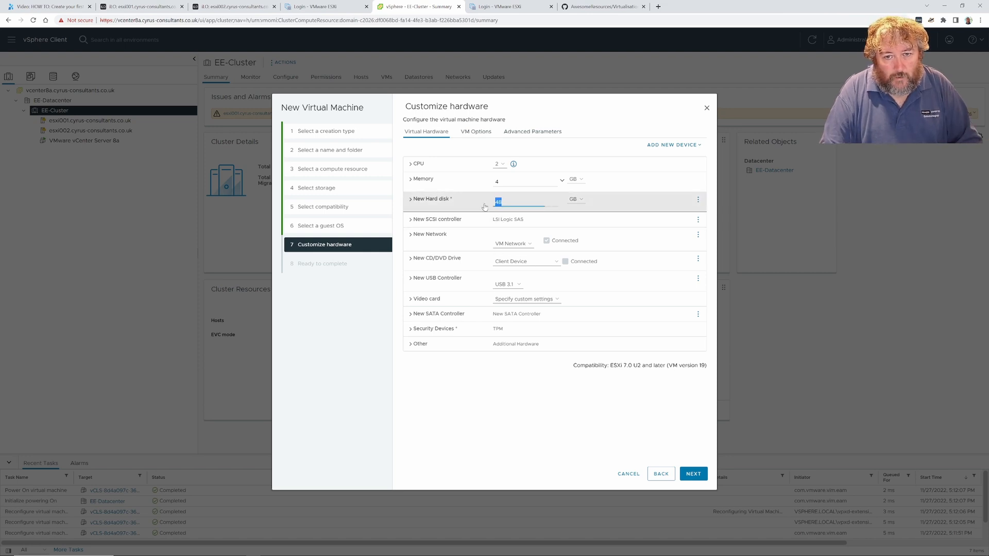
left_click(485, 208)
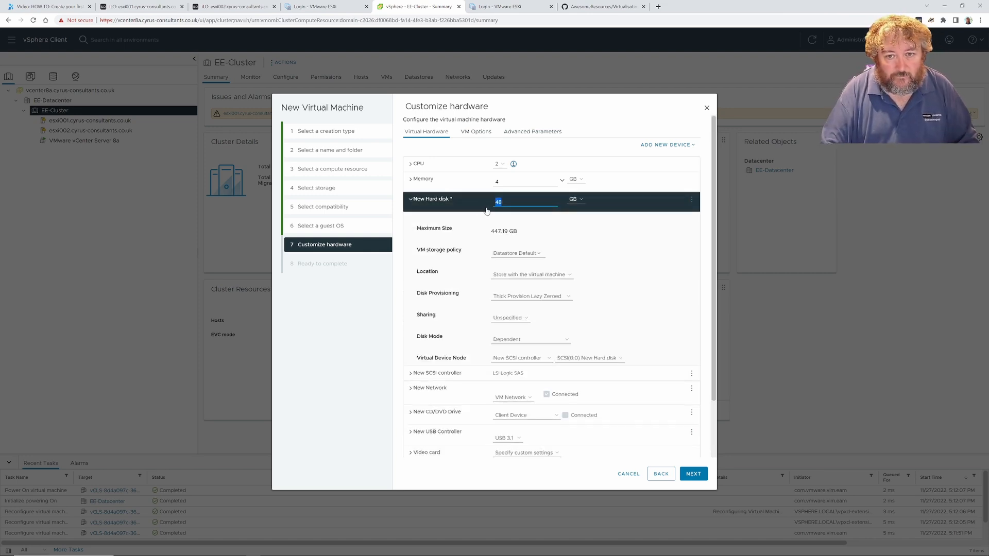
type("96")
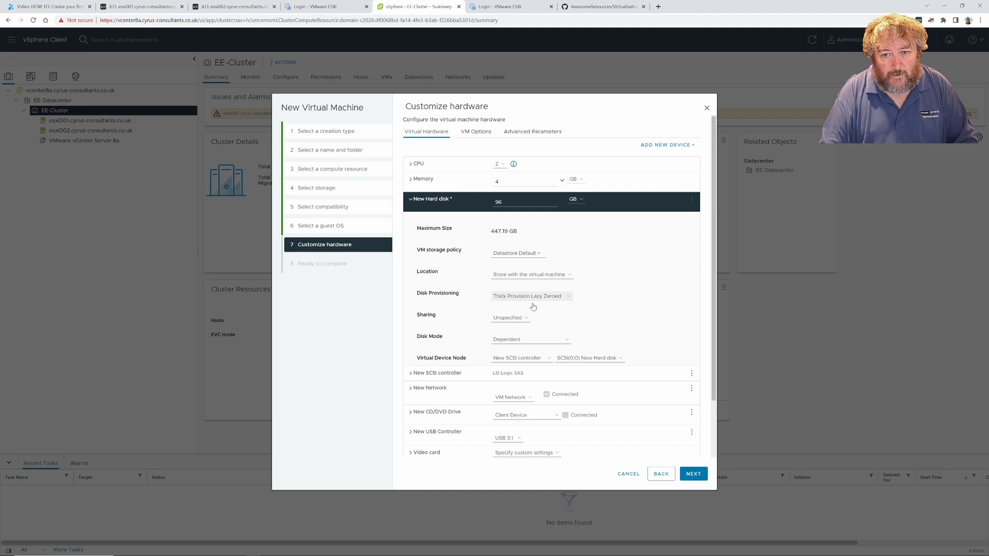
Switch the CD/DVD drive to Datastore ISO File and browse esxi002_local_vmfs6
scroll(550, 390, "down", 3)
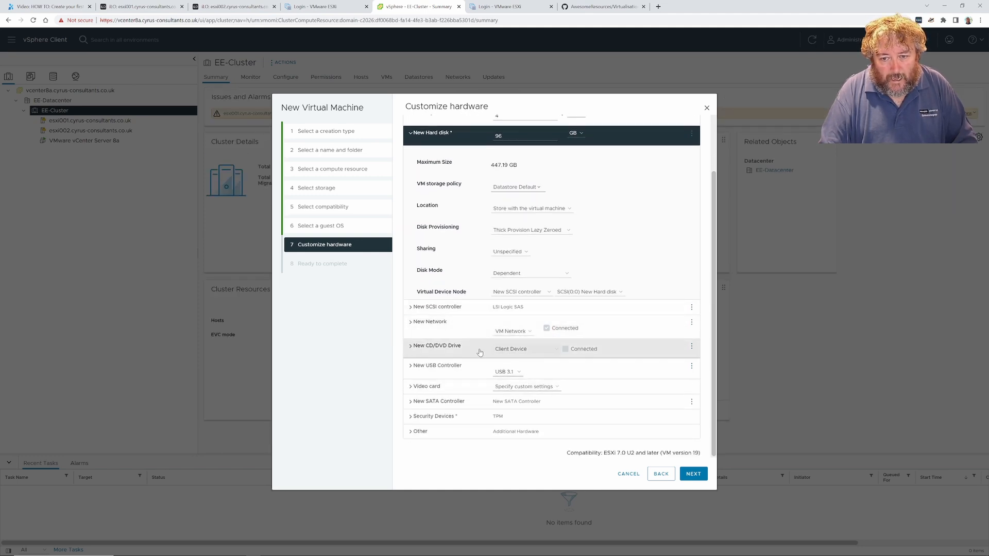
left_click(414, 348)
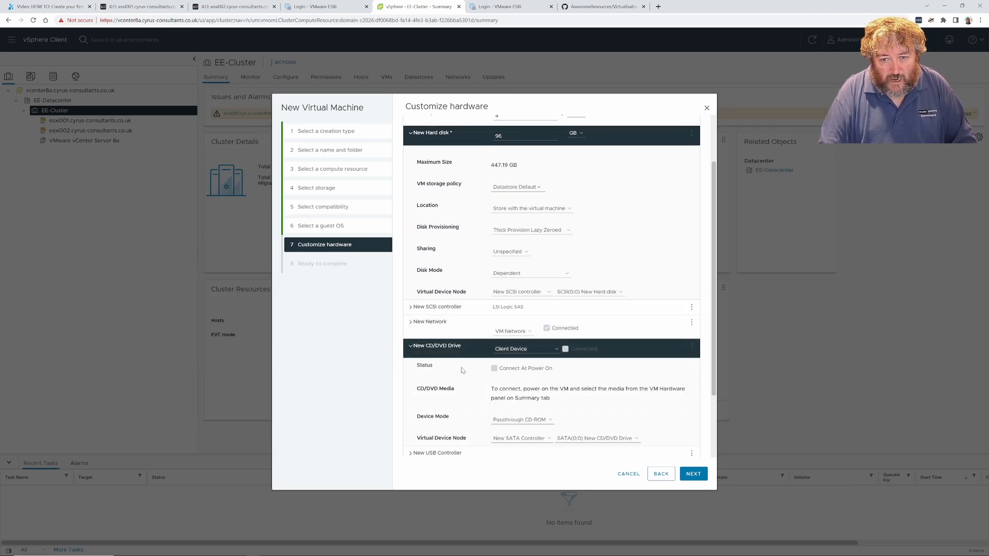
left_click(540, 349)
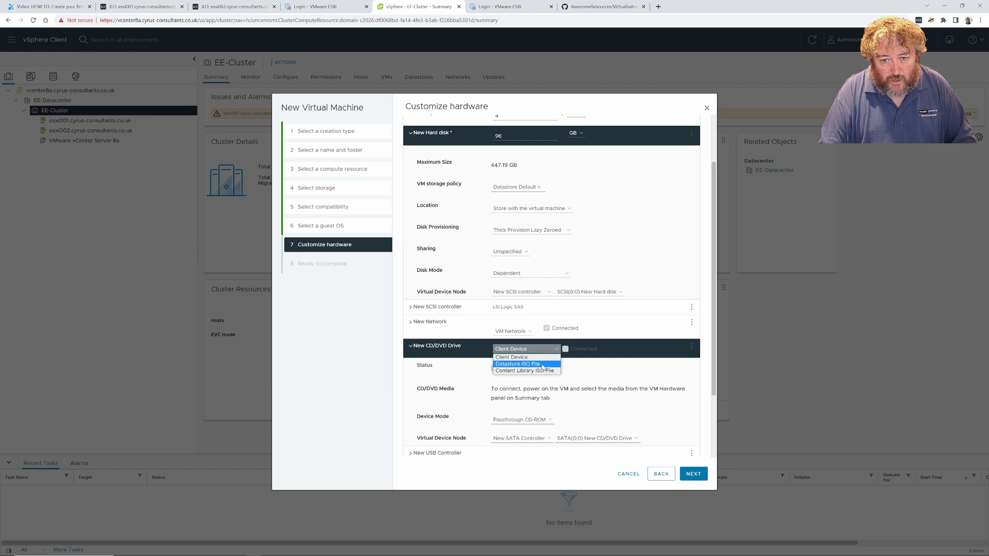
left_click(542, 364)
left_click(379, 294)
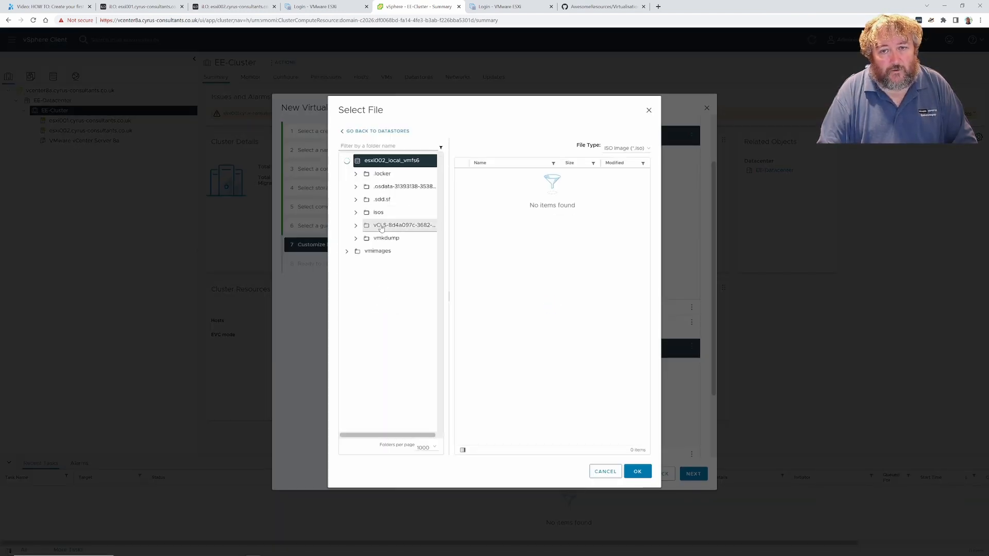
Mount the Windows 11 ISO from the isos folder, connected at power on
left_click(375, 213)
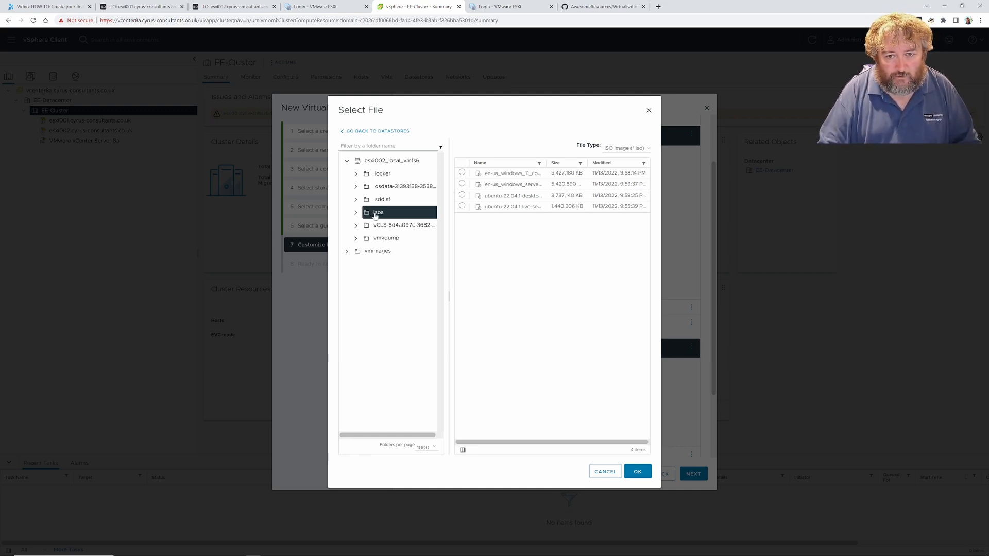
left_click(462, 173)
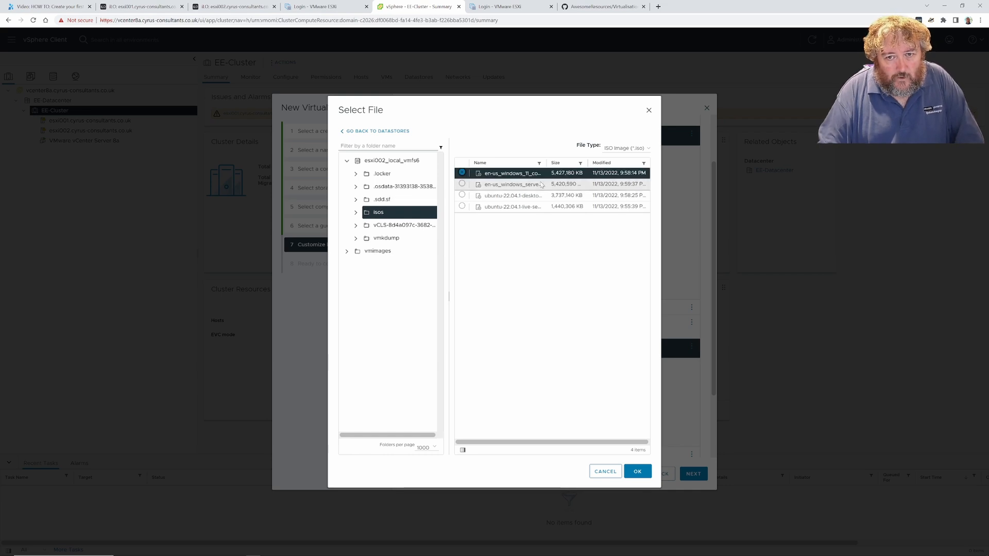
left_click(636, 472)
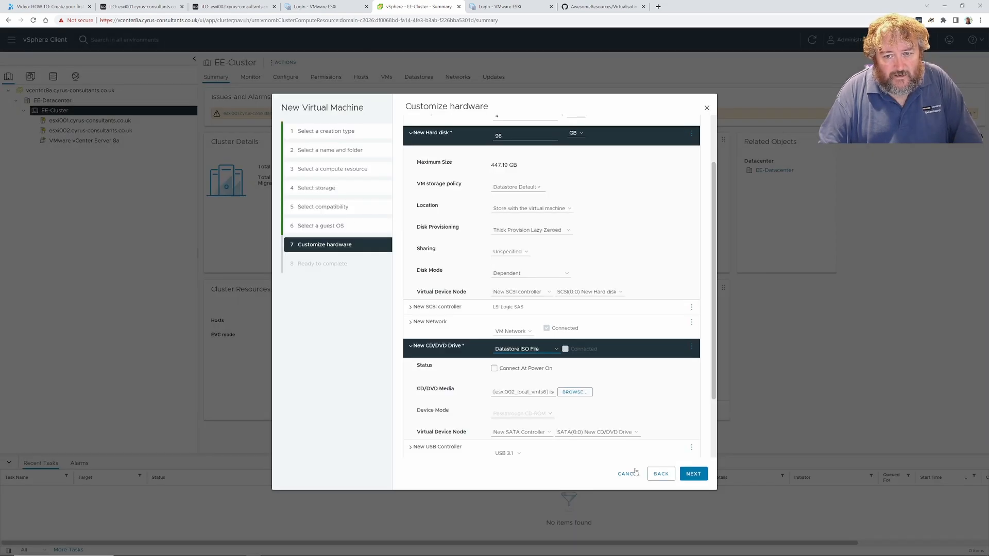
left_click(494, 368)
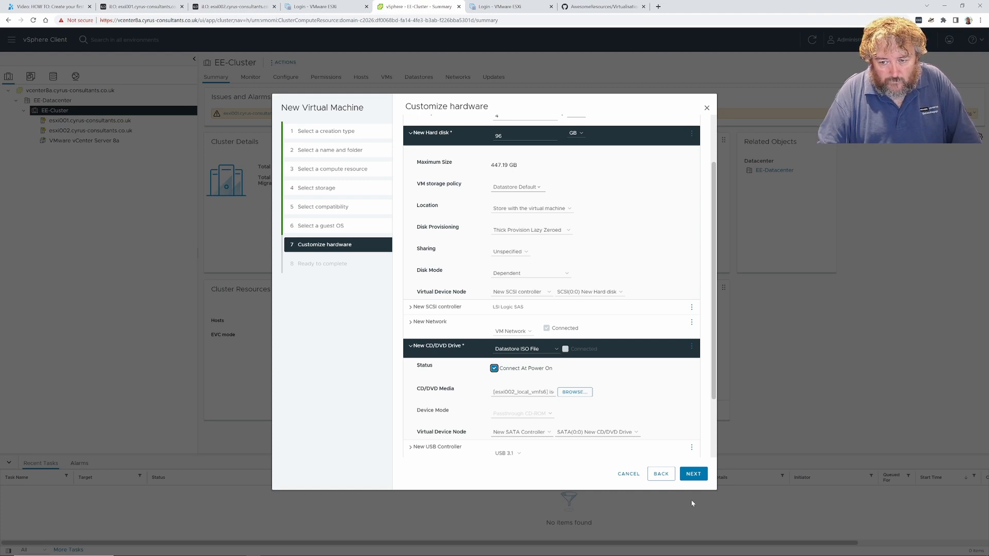
left_click(688, 476)
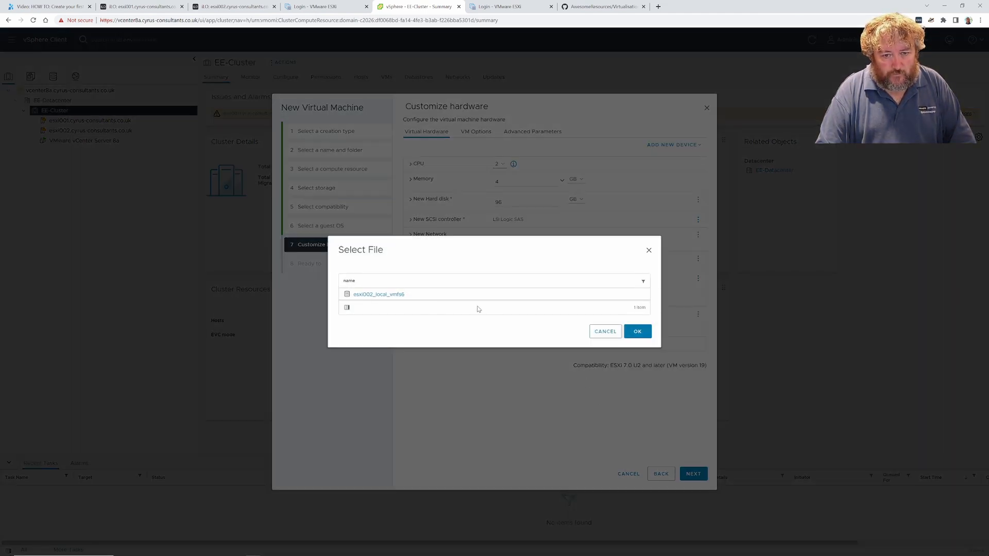
Set the VM's memory to 8 GB and reach the Ready to complete summary
left_click(605, 331)
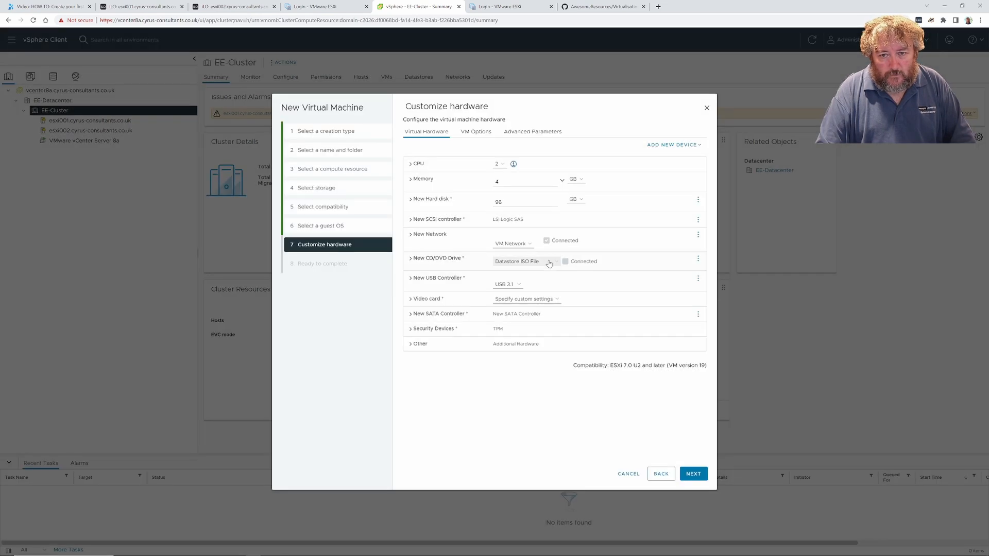
left_click(512, 182)
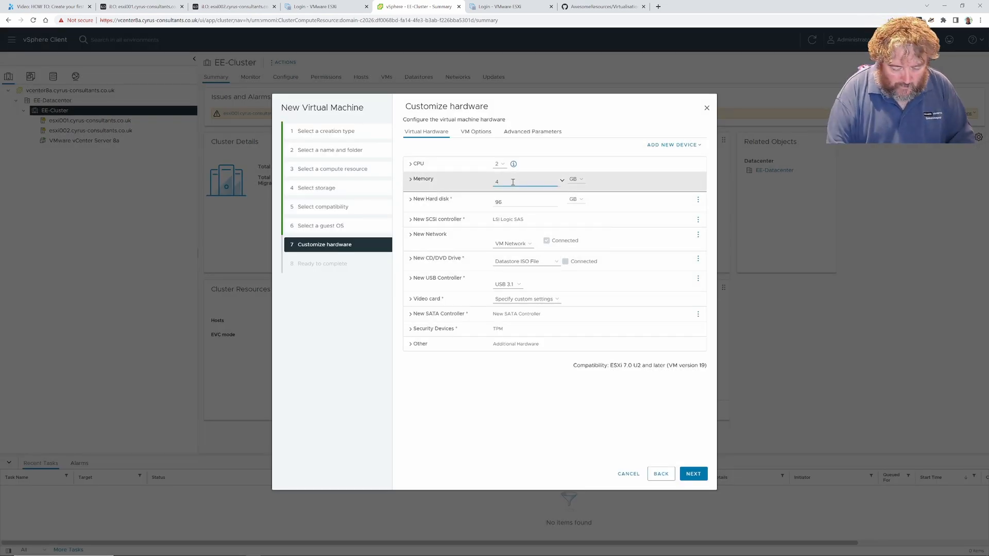
key("BackSpace")
type("8")
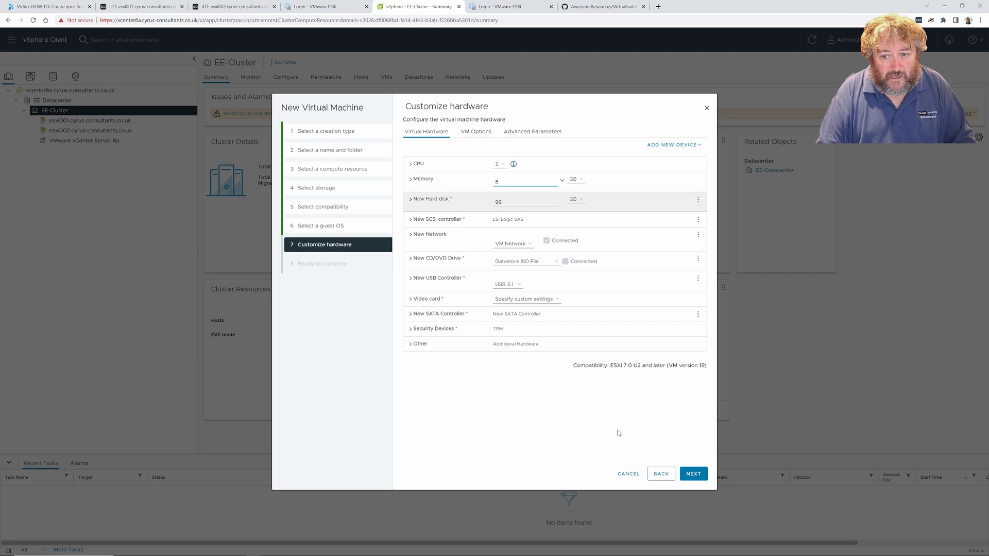
left_click(689, 474)
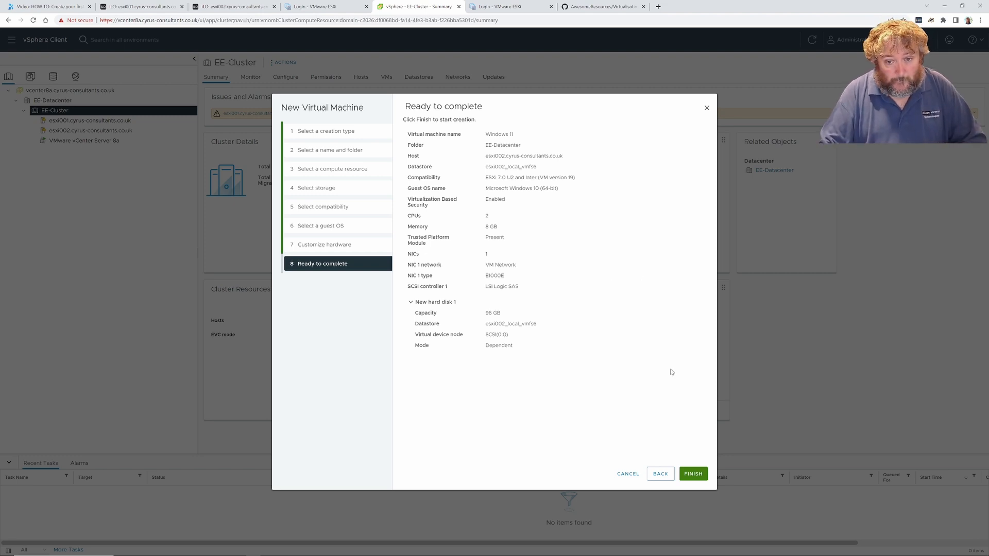
Finish creating the Windows 11 VM, power it on, and launch its web console
left_click(693, 474)
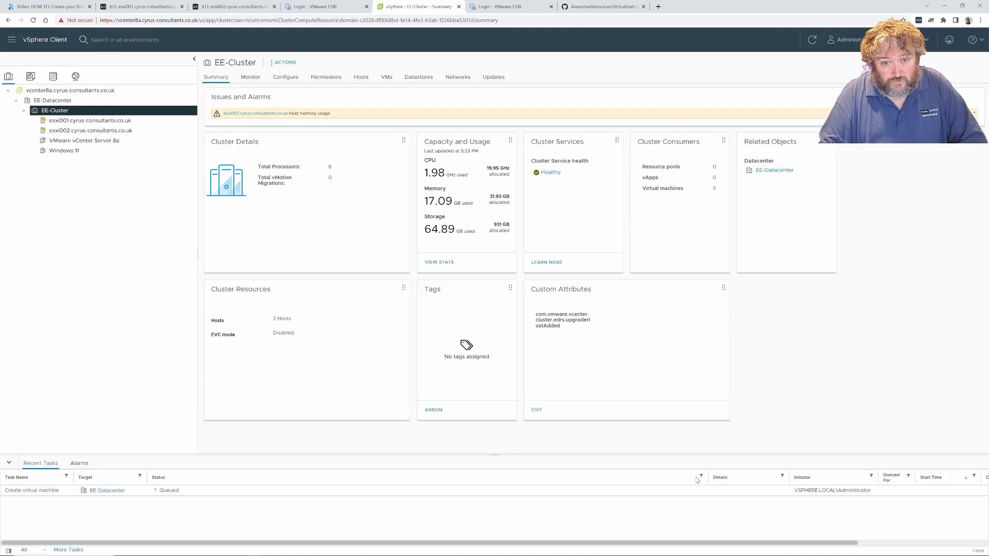
left_click(64, 151)
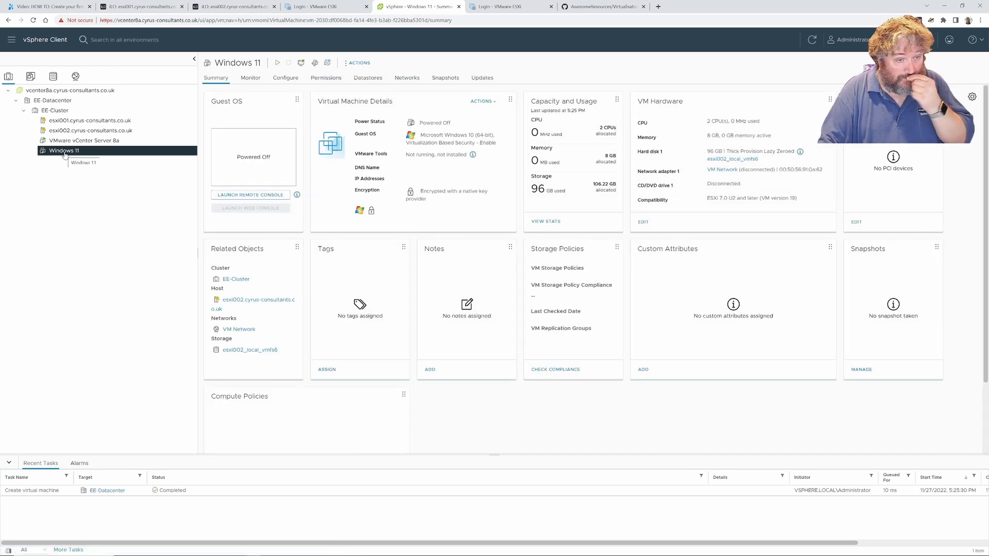
left_click(278, 63)
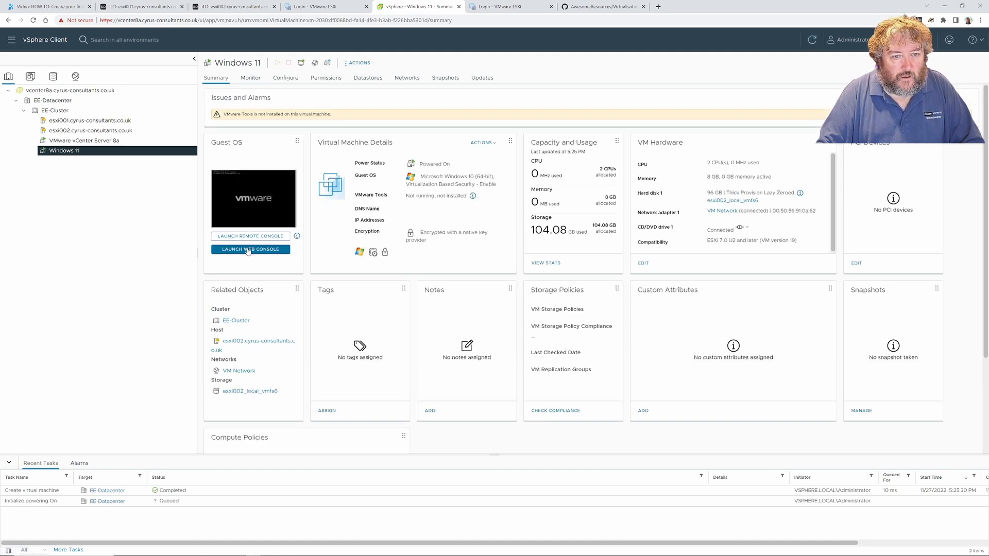
left_click(248, 251)
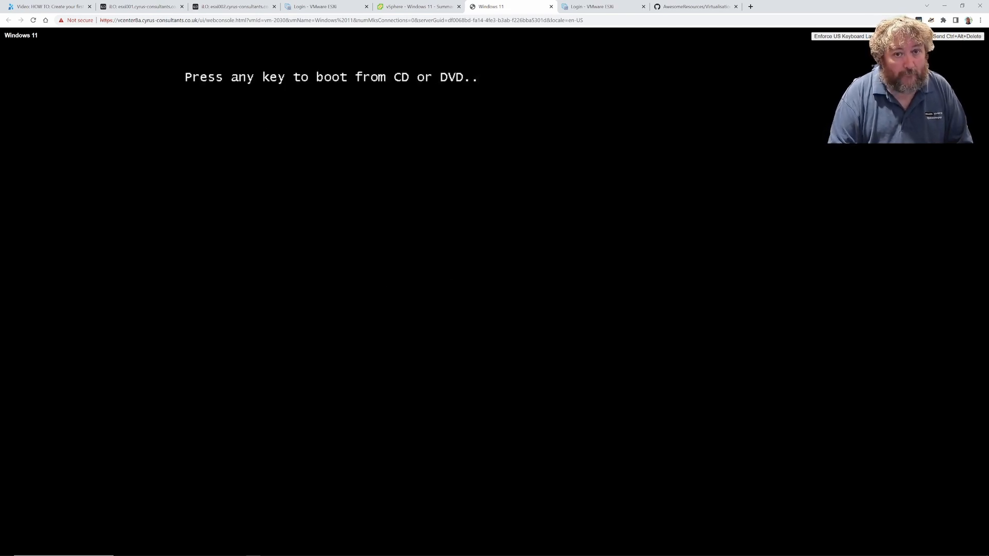
Press Enter at the boot prompt to start from the Windows installation disc
key("Return")
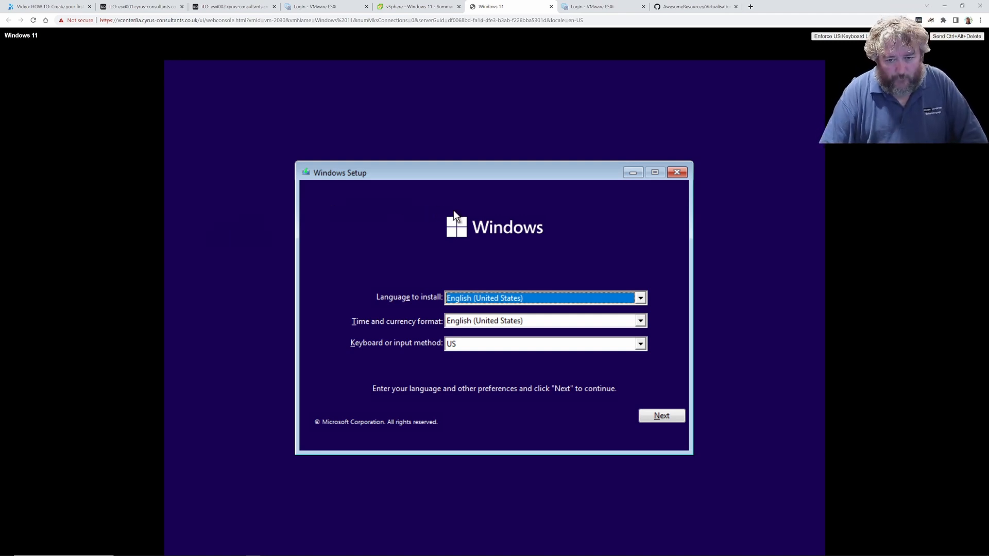
Choose English (United Kingdom) time and currency format, keep the install language, and begin installing
left_click(639, 298)
left_click(639, 299)
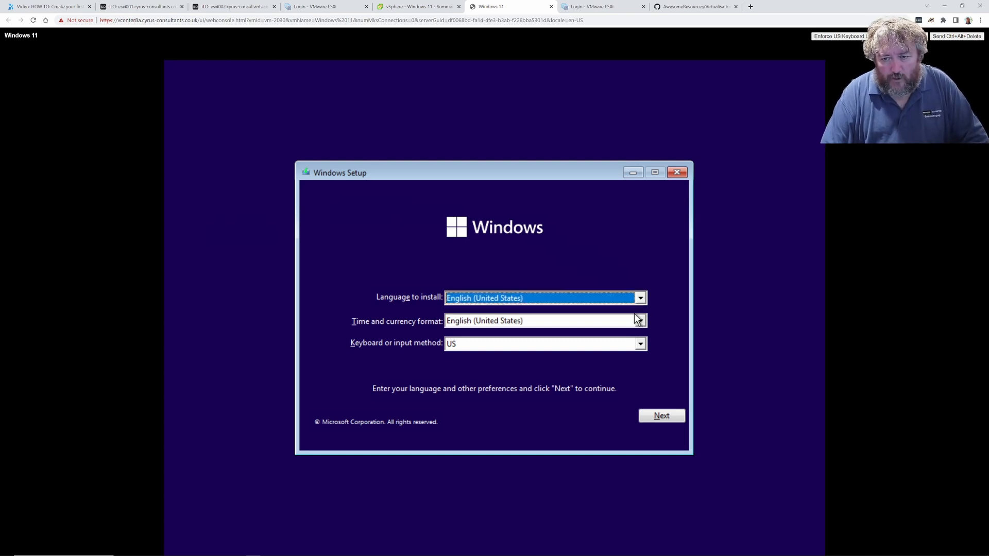
left_click(639, 319)
scroll(578, 353, "up", 1)
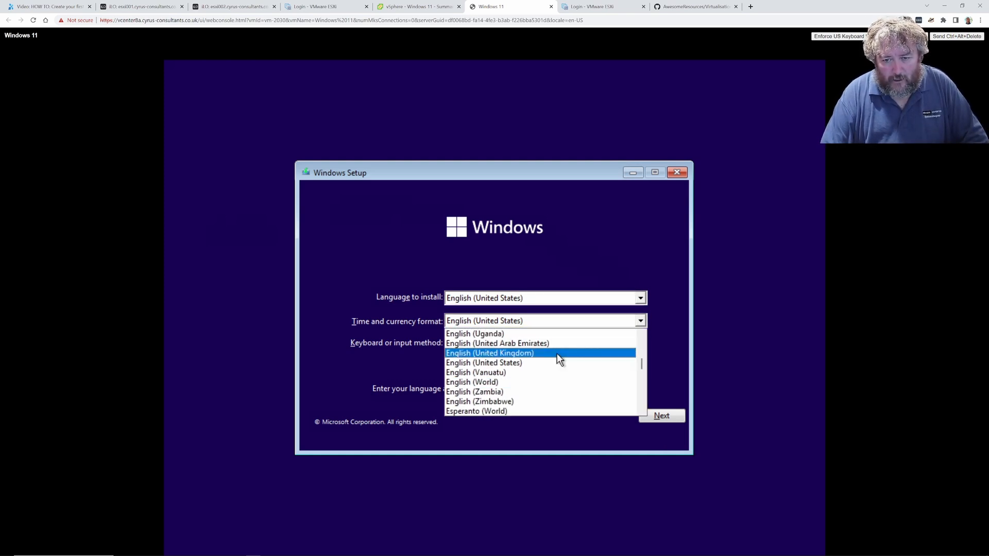
left_click(557, 353)
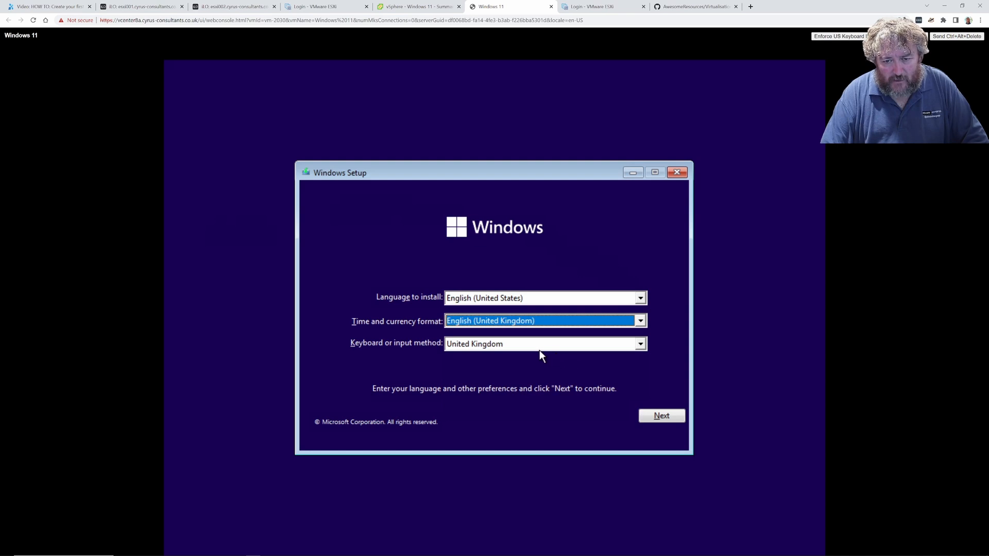
left_click(548, 295)
left_click(545, 301)
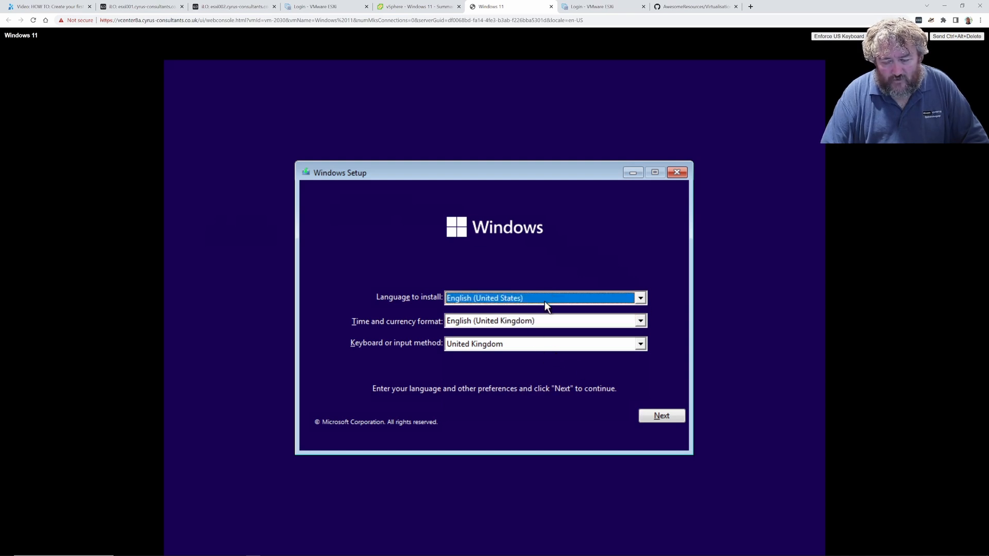
left_click(650, 415)
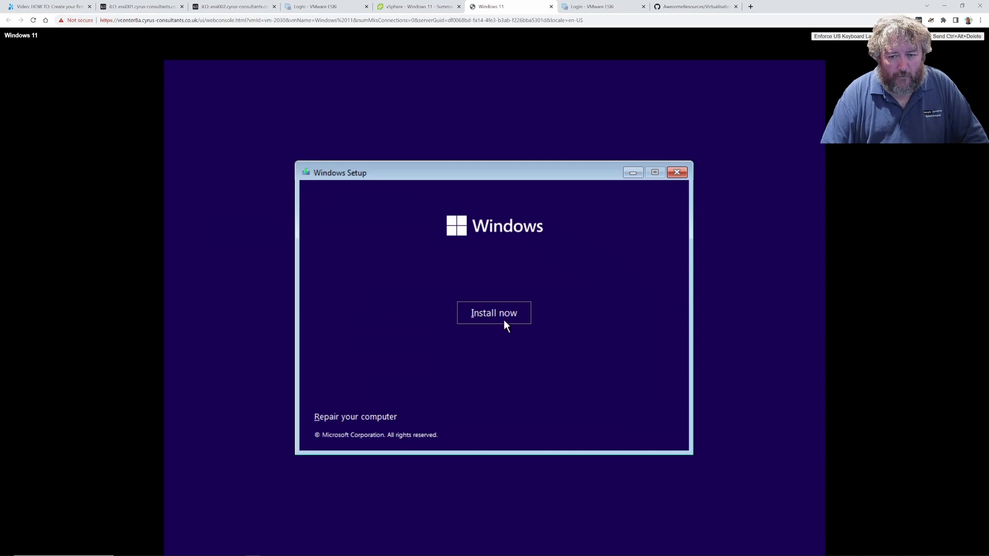
left_click(496, 311)
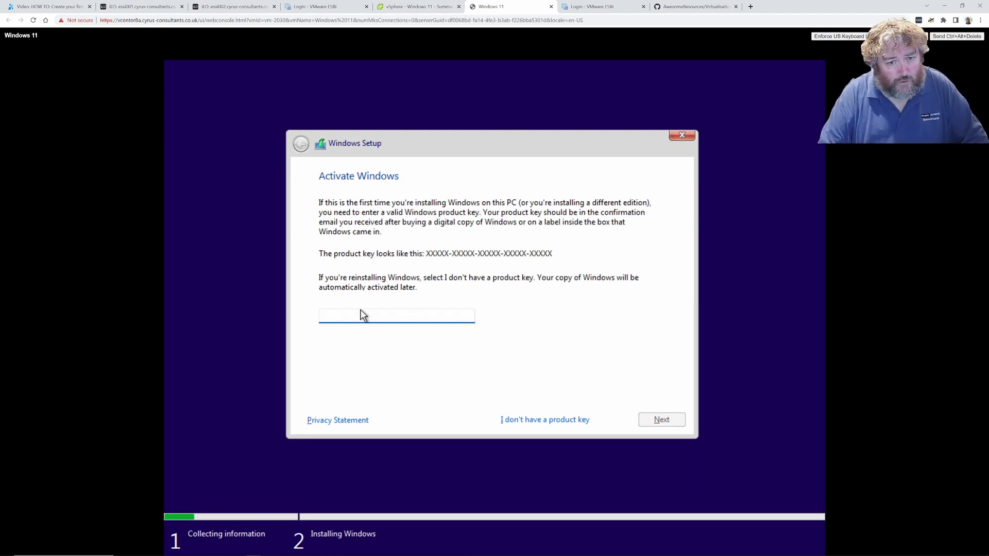
Proceed without a product key, select Windows 11 Pro, and tick the licence acceptance box
left_click(530, 418)
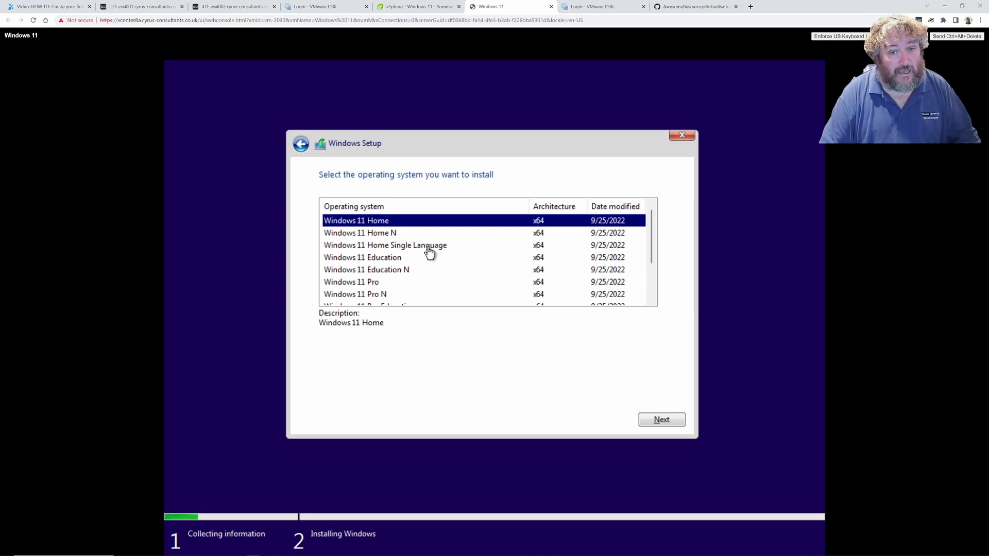
scroll(429, 252, "down", 2)
scroll(429, 253, "up", 2)
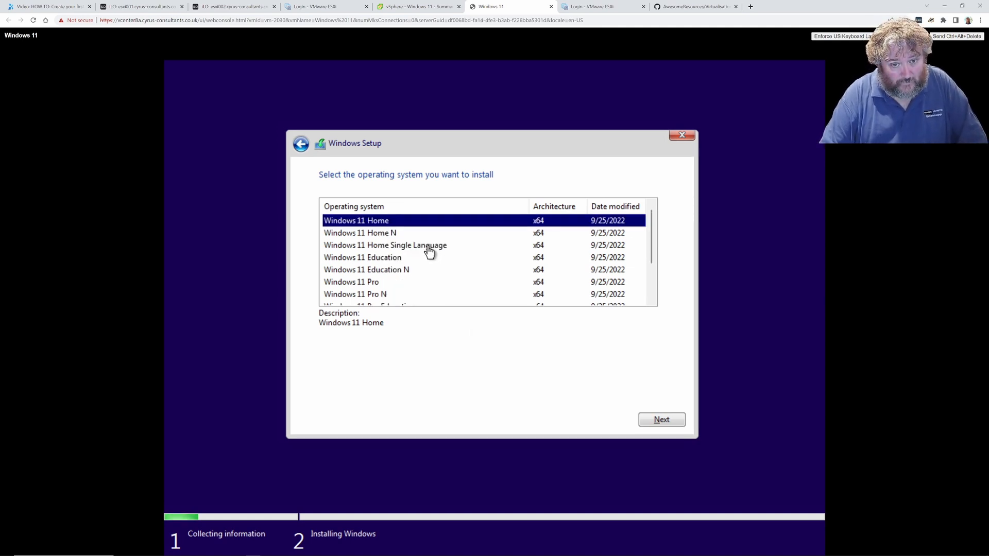
left_click(374, 281)
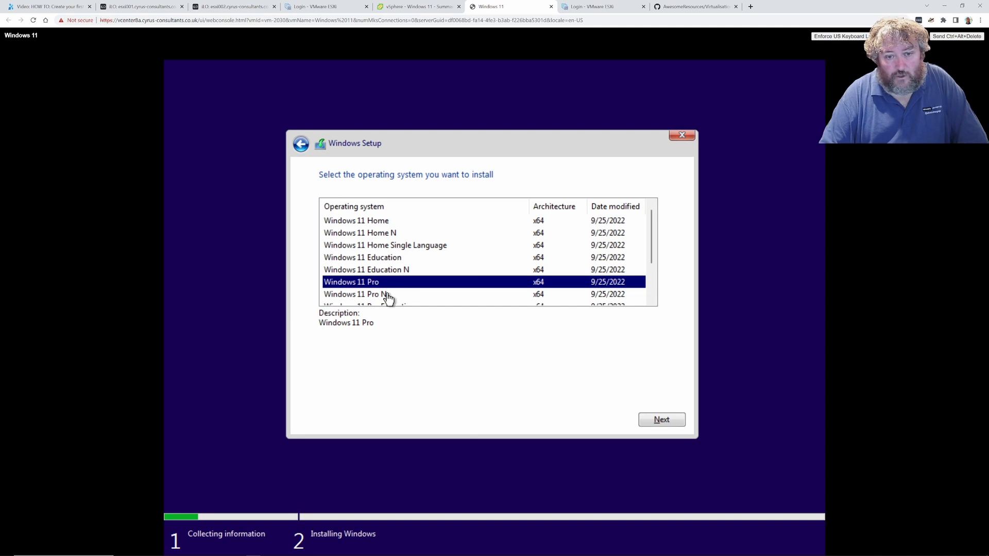
left_click(658, 418)
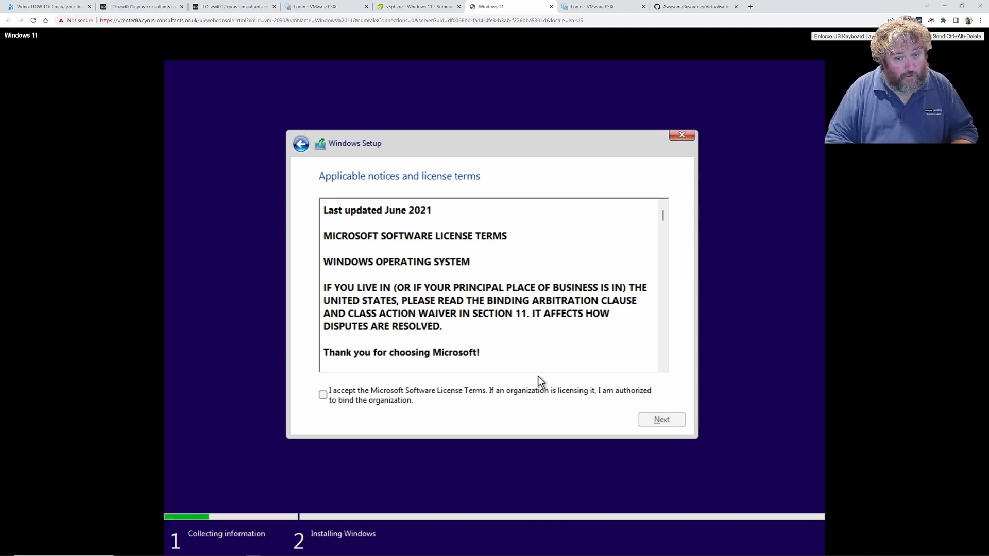
left_click(366, 395)
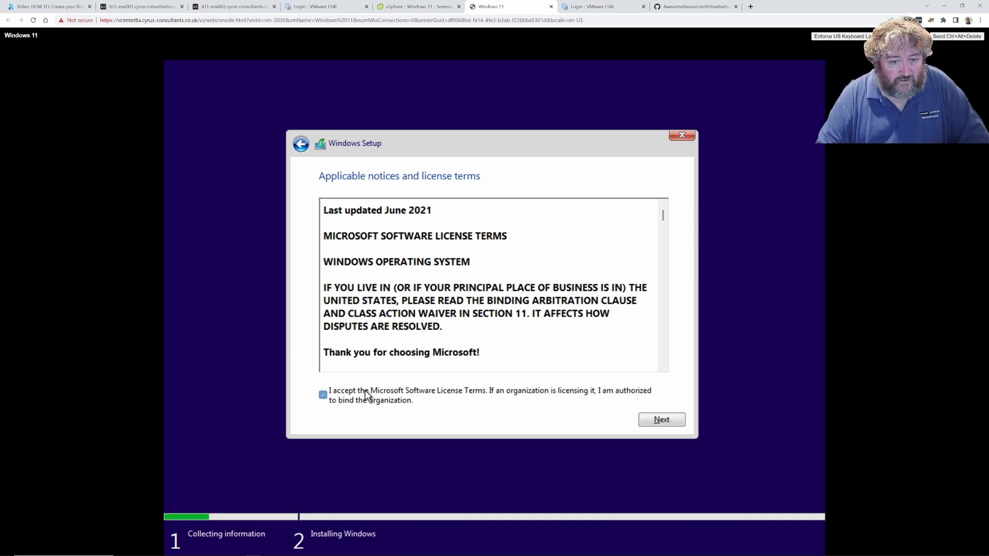
Run a Custom install onto Drive 0's 96 GB unallocated space, then switch to the vSphere tab
left_click(661, 421)
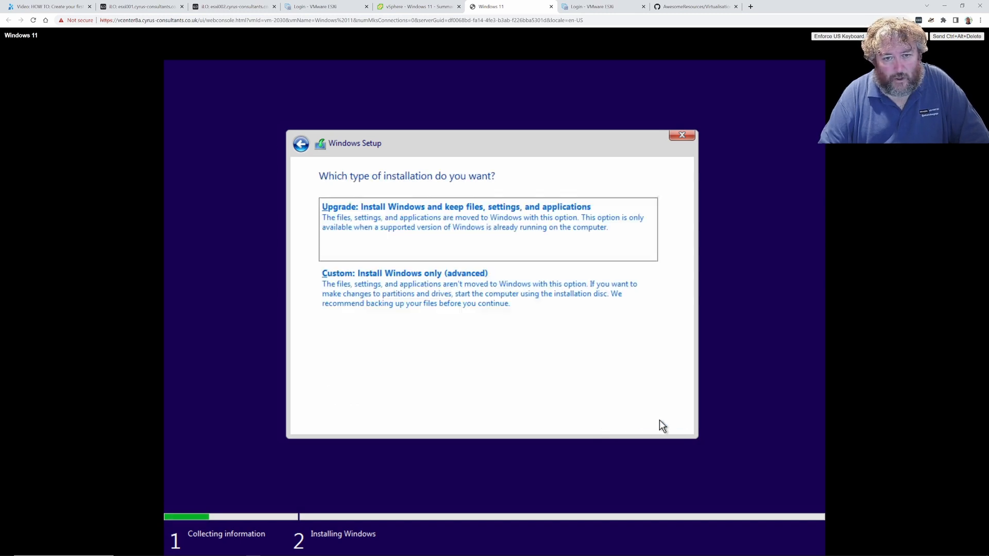
left_click(420, 300)
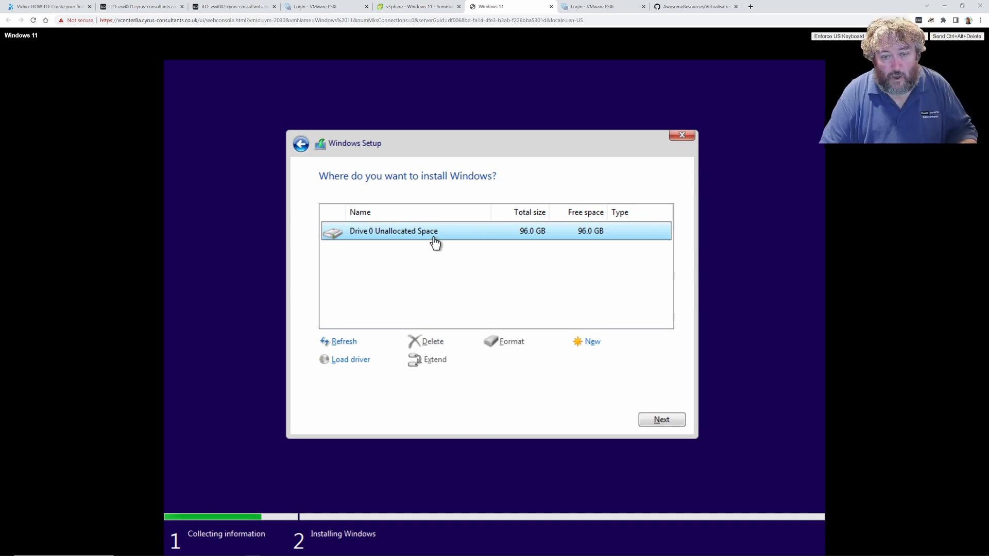
left_click(659, 419)
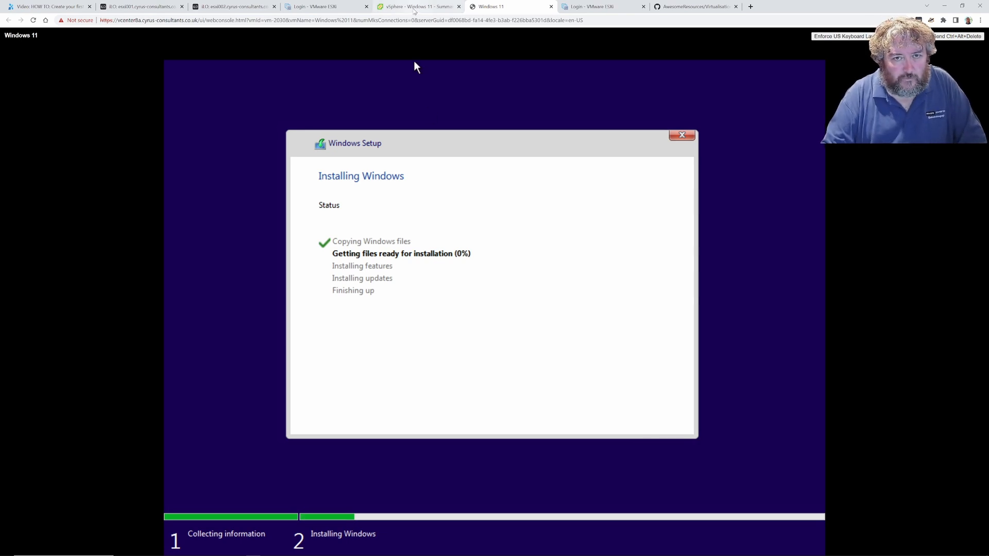
left_click(414, 7)
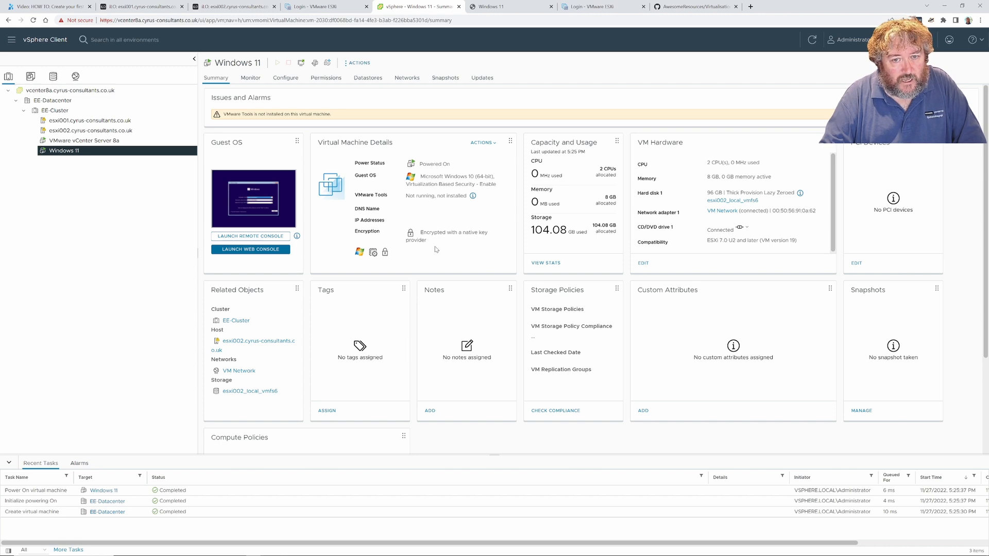
left_click(91, 92)
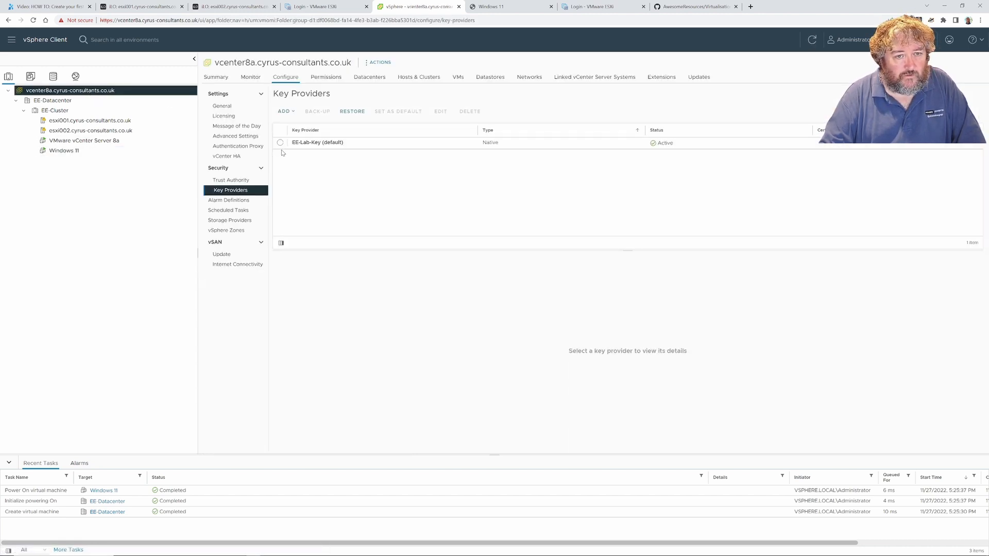
left_click(282, 145)
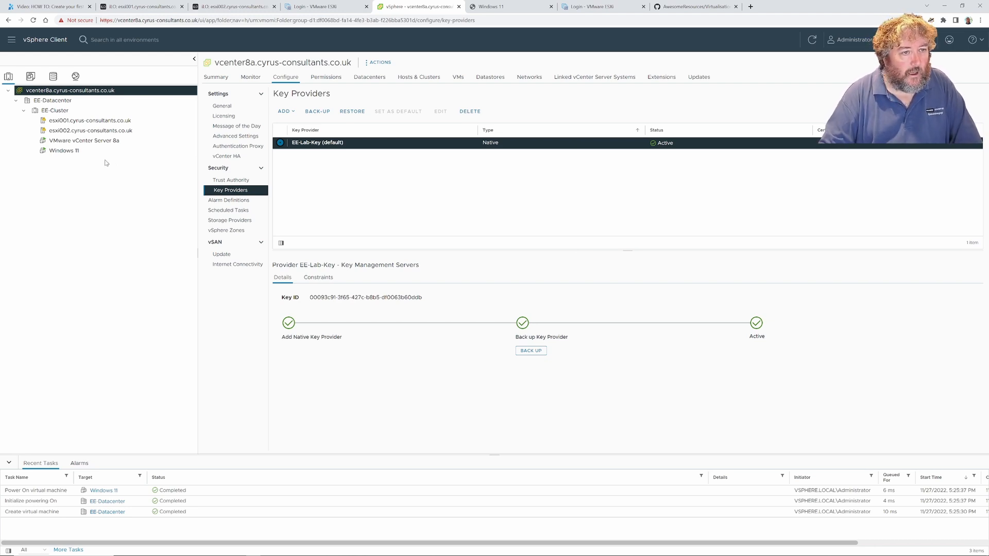
left_click(83, 153)
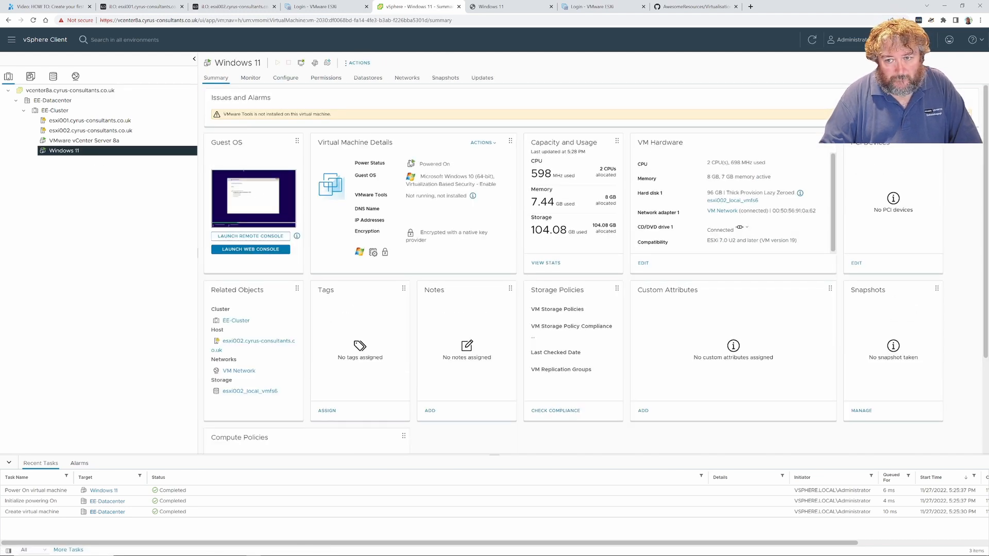
Inspect the Windows 11 VM's Hard disk 1 settings without changes, then return to its web console
left_click(360, 64)
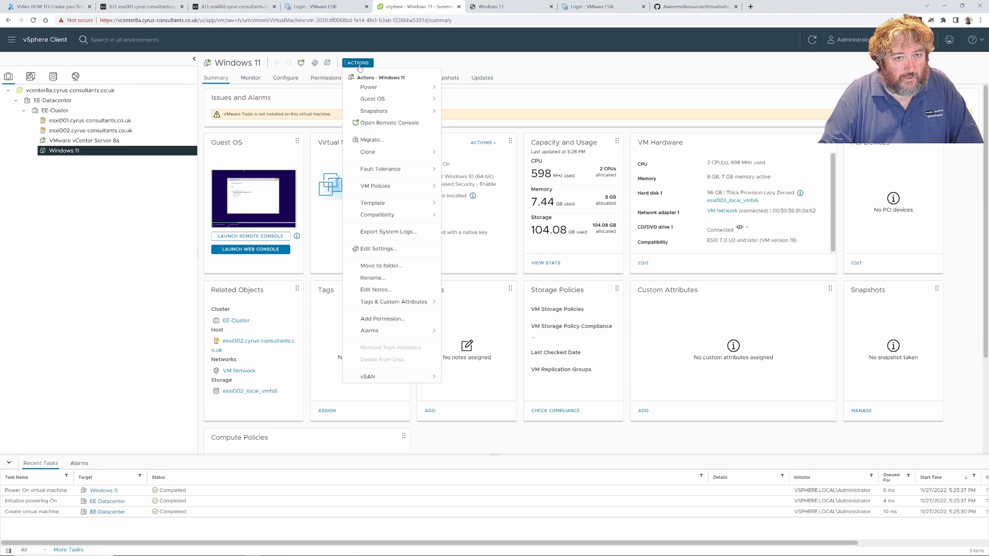
left_click(378, 249)
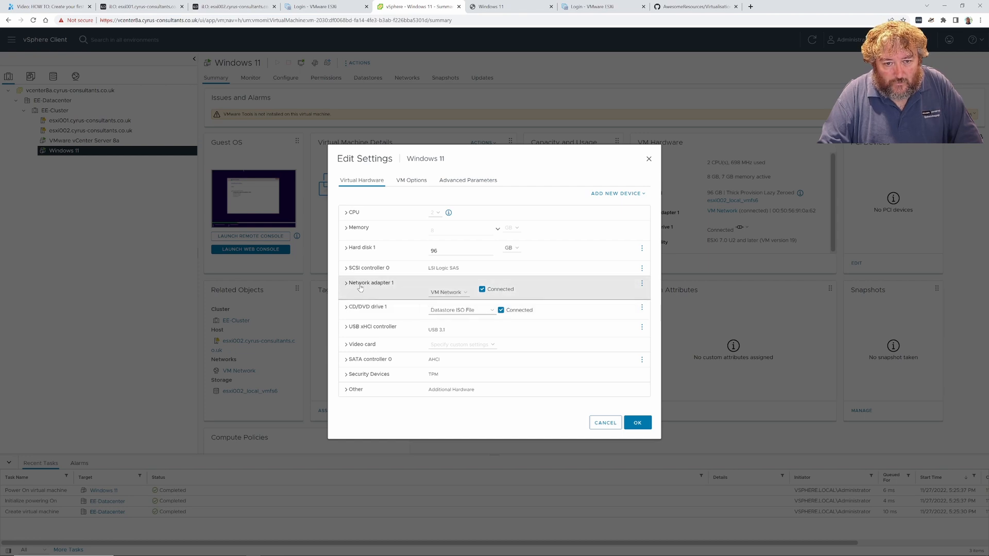
left_click(348, 253)
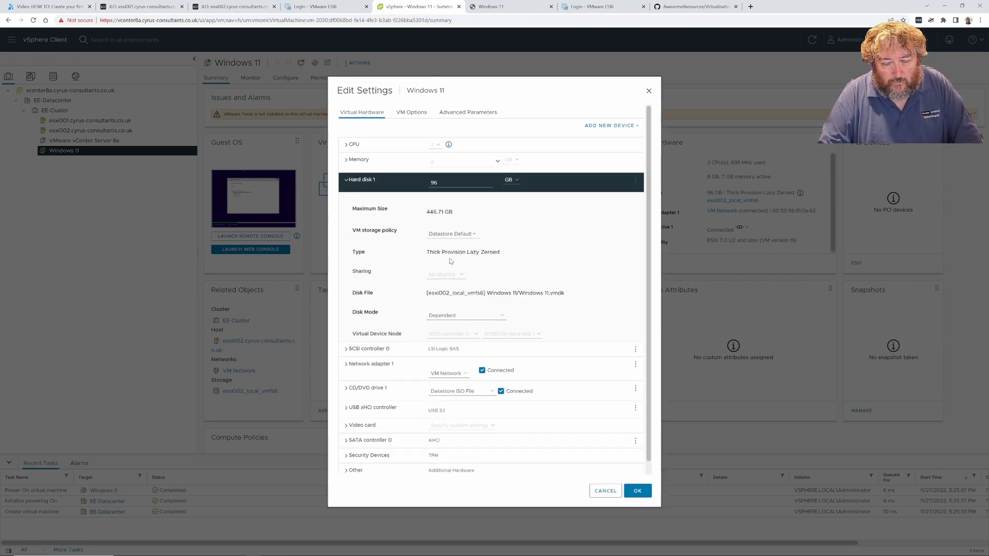
scroll(451, 258, "down", 1)
scroll(448, 242, "up", 1)
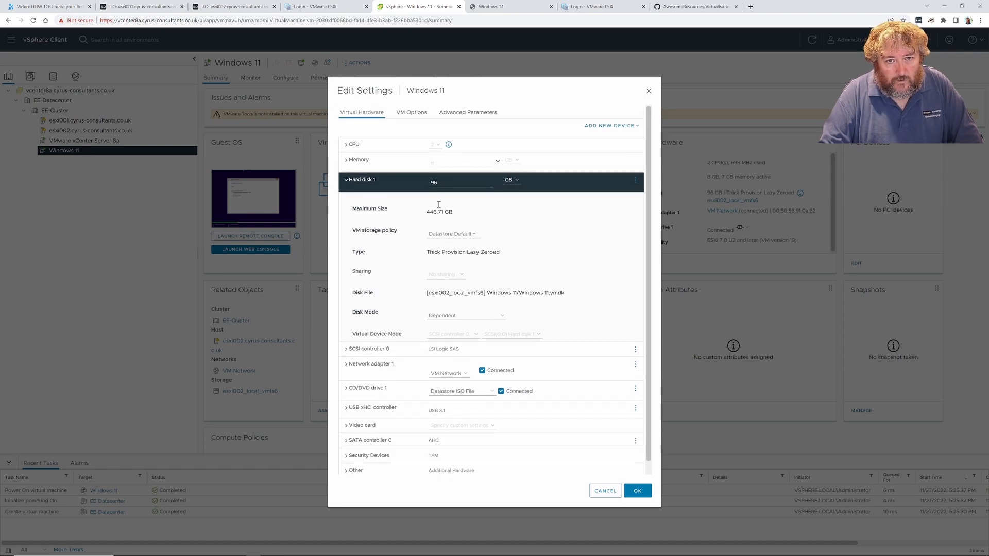
scroll(435, 381, "down", 1)
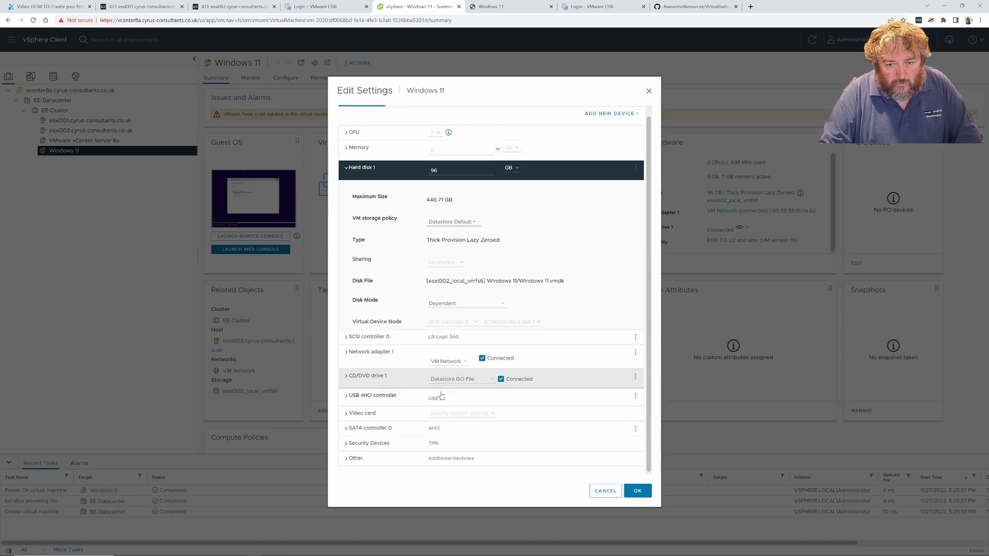
left_click(604, 491)
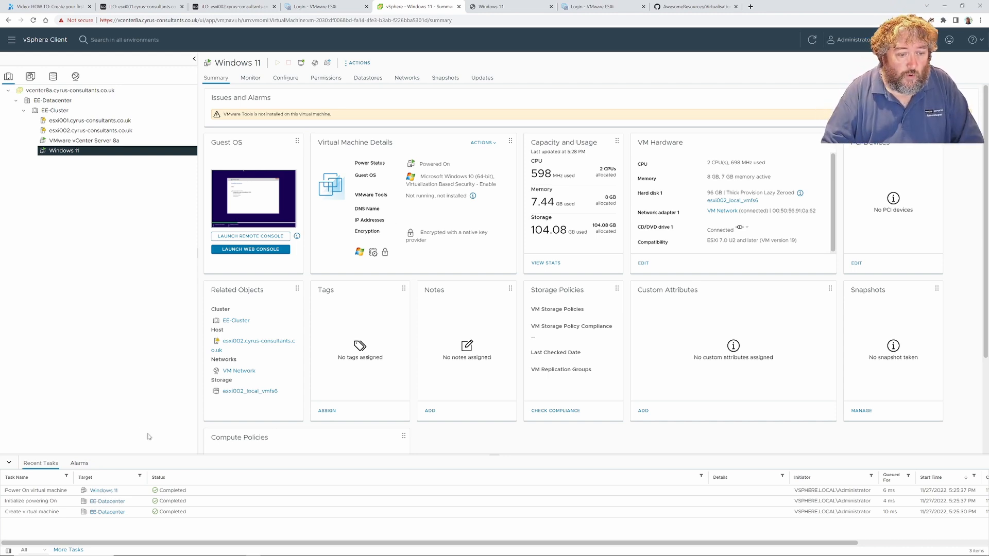
mouse_move(150, 554)
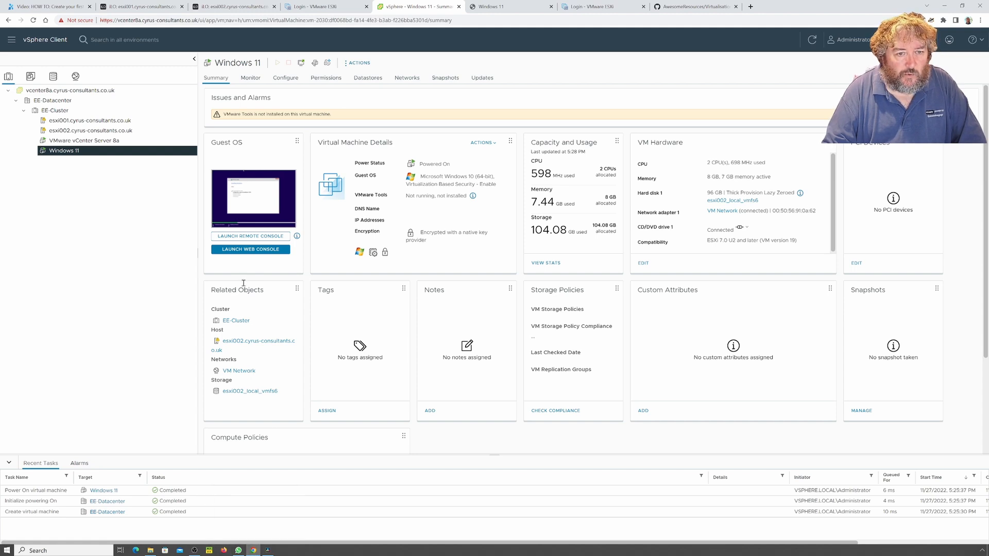
left_click(503, 7)
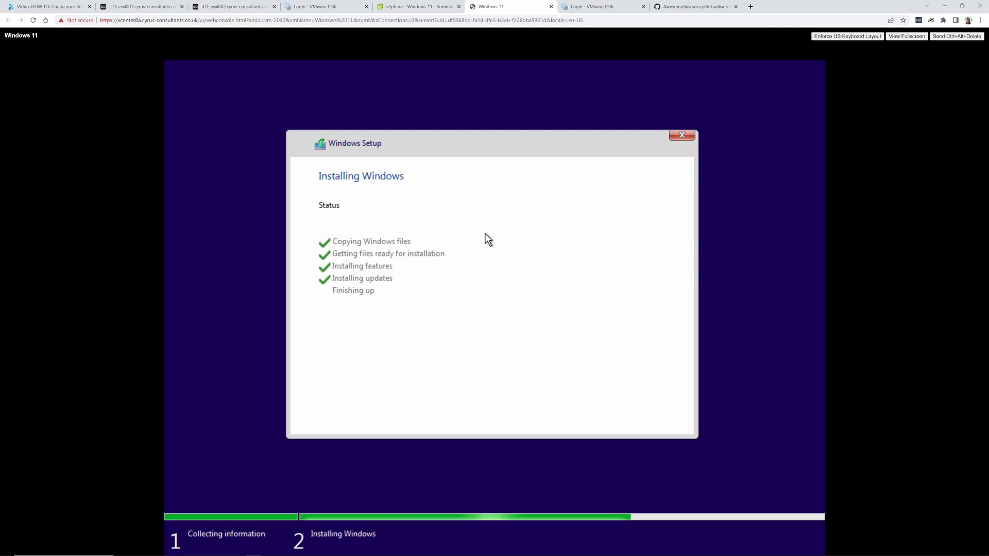
Restart the VM from the Windows Setup countdown so installation finishes
left_click(650, 419)
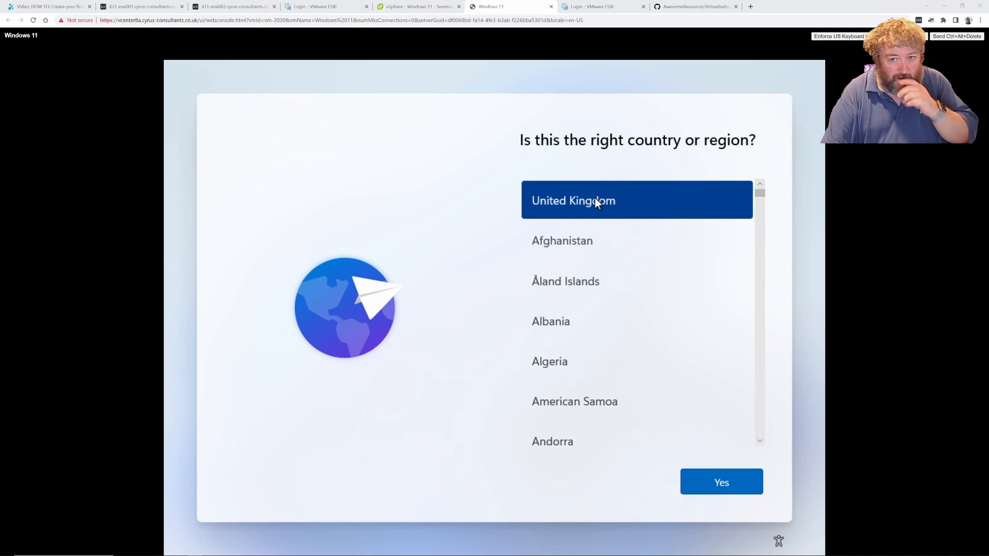
Accept United Kingdom as the proposed country or region
left_click(724, 483)
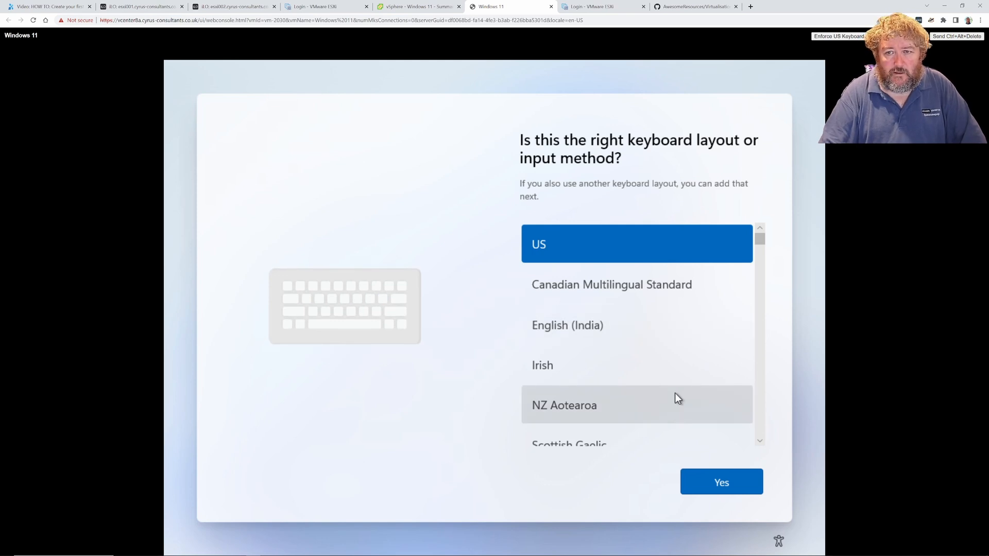
Pick United Kingdom from the keyboard layout list, accept it, and skip a second layout
scroll(657, 385, "down", 5)
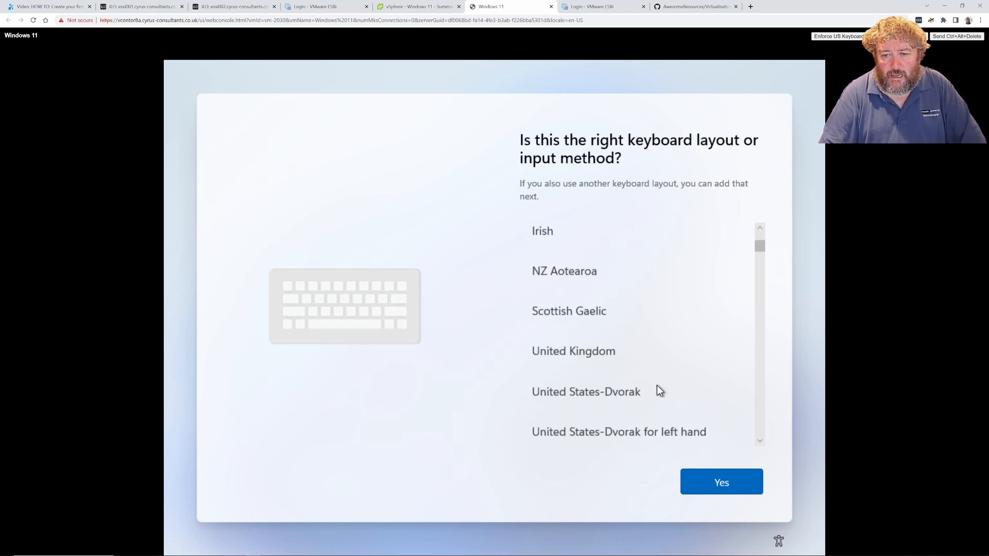
scroll(656, 385, "up", 2)
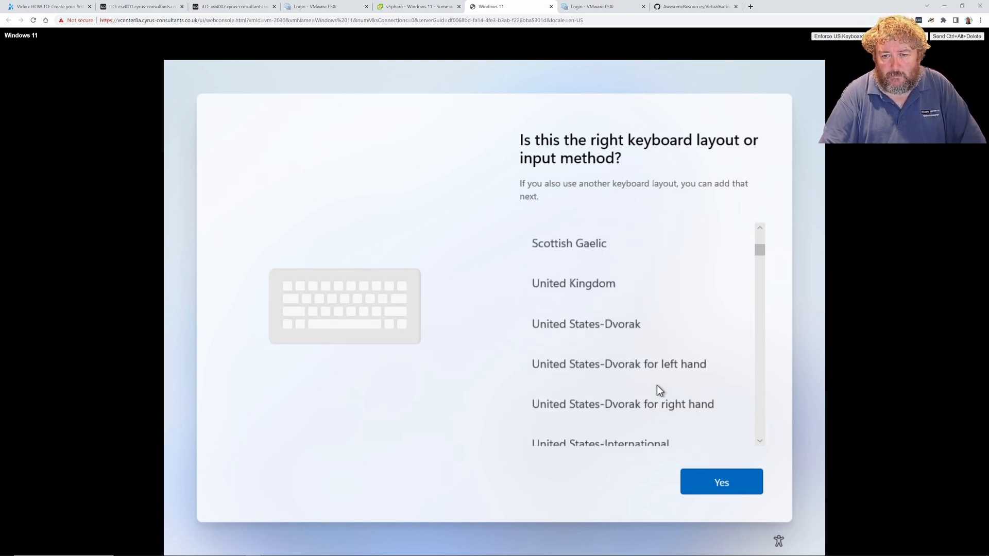
left_click(627, 291)
left_click(719, 486)
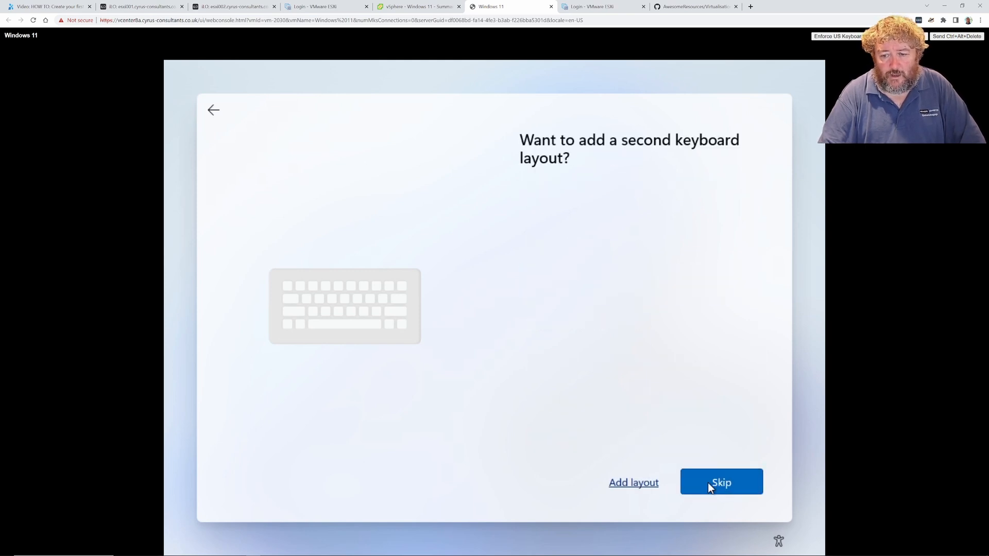
left_click(718, 479)
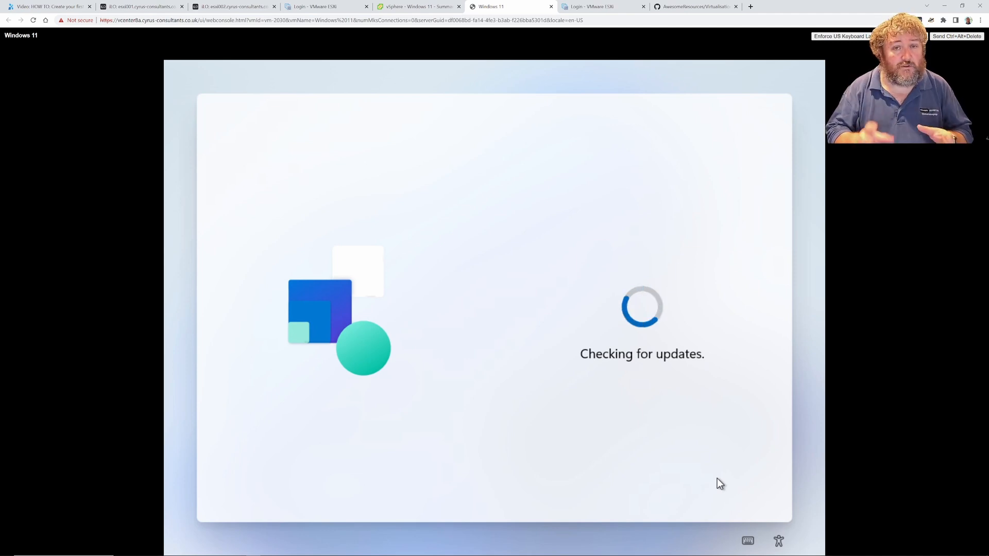
Open the Windows 11 VM's settings and expand its General and Boot options under VM Options
left_click(413, 10)
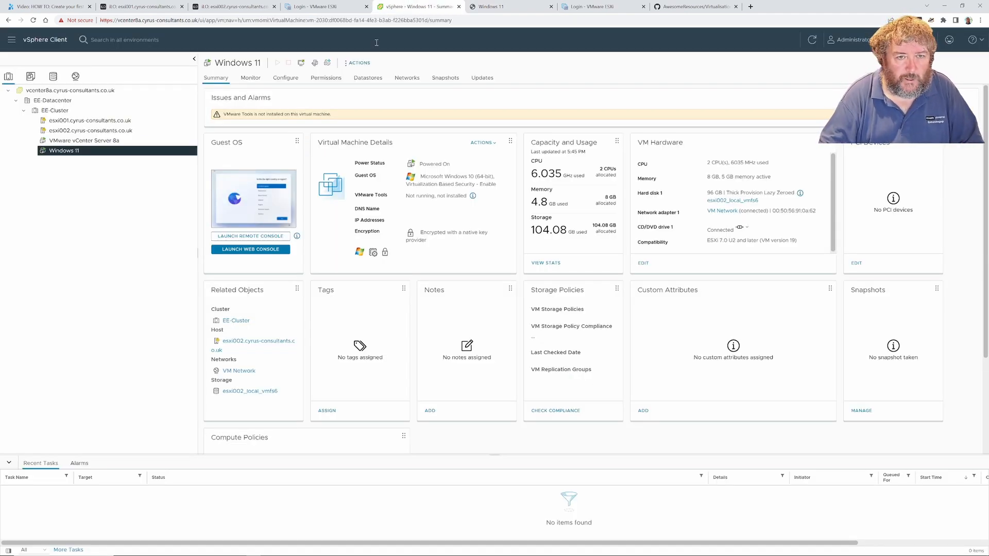
left_click(360, 64)
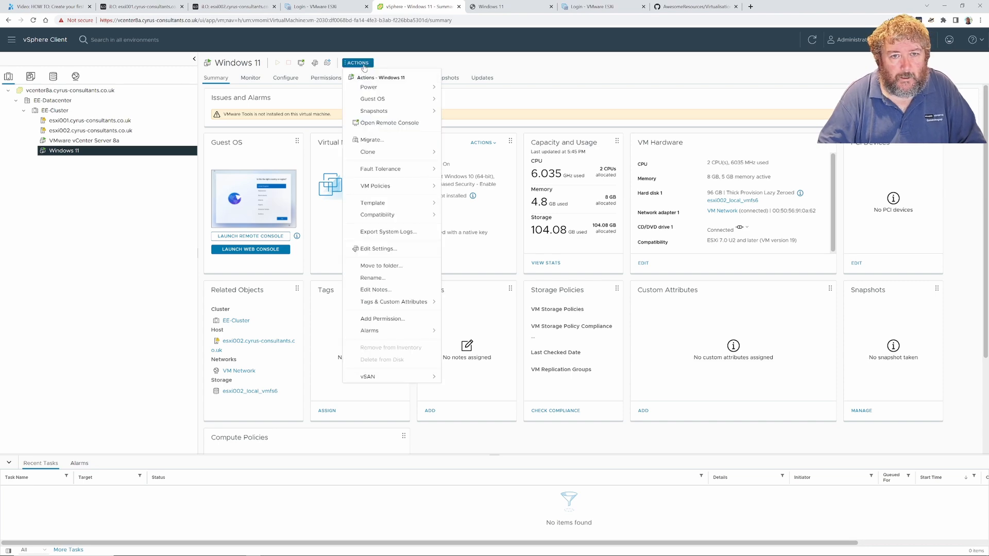
left_click(393, 250)
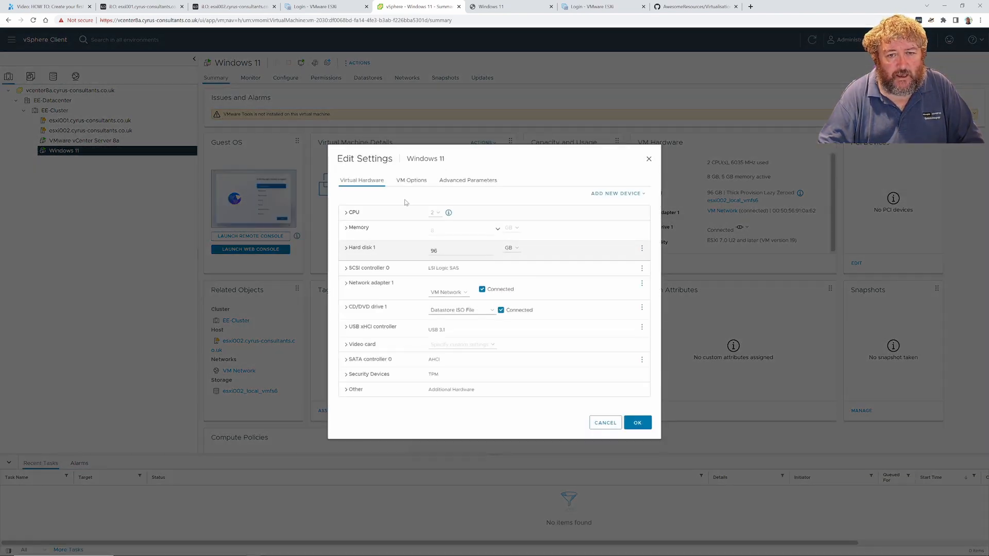
left_click(412, 183)
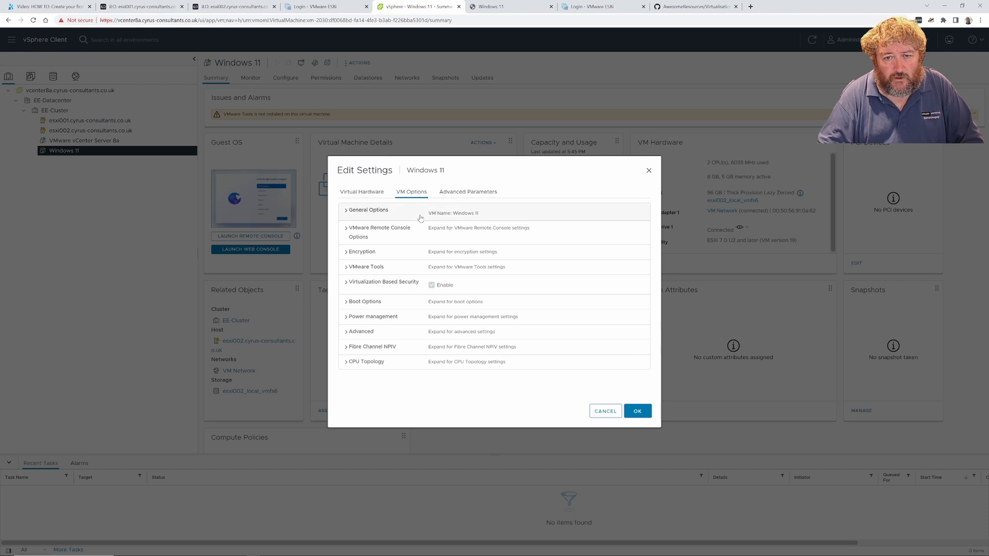
left_click(348, 211)
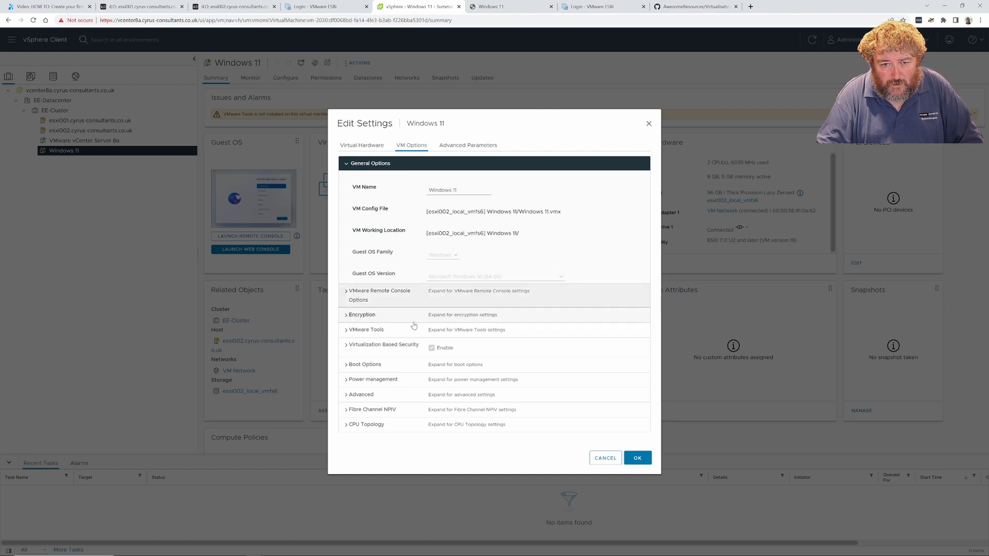
left_click(367, 366)
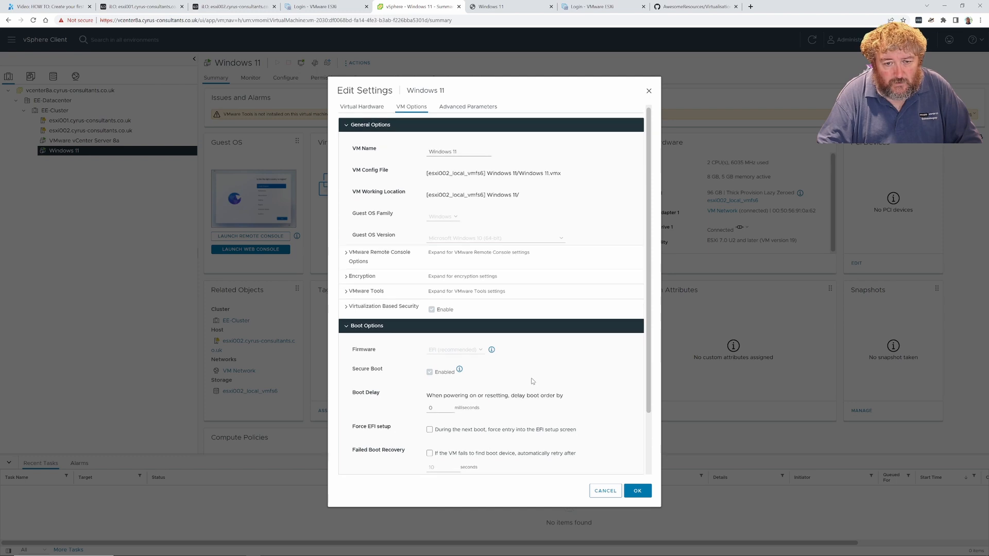
scroll(531, 381, "down", 2)
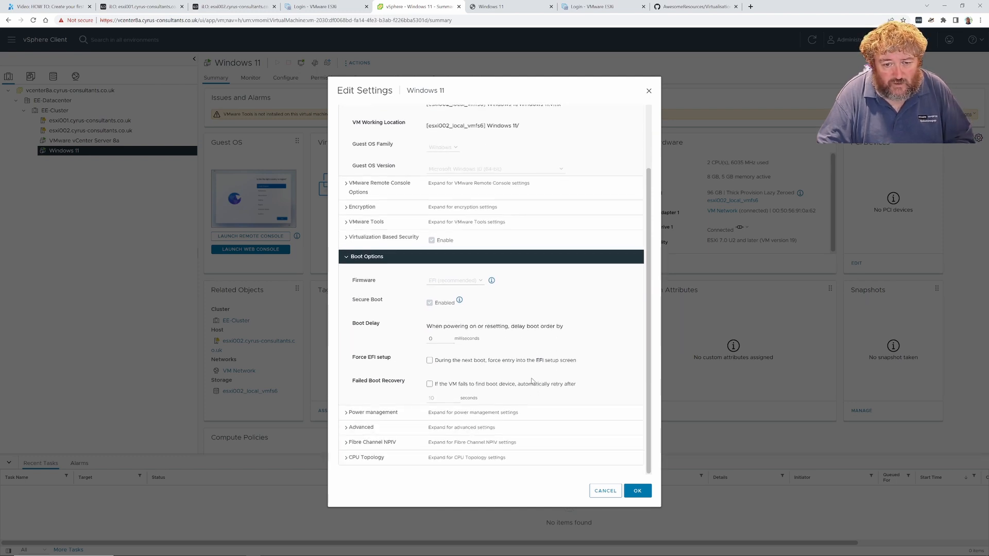
scroll(424, 425, "up", 2)
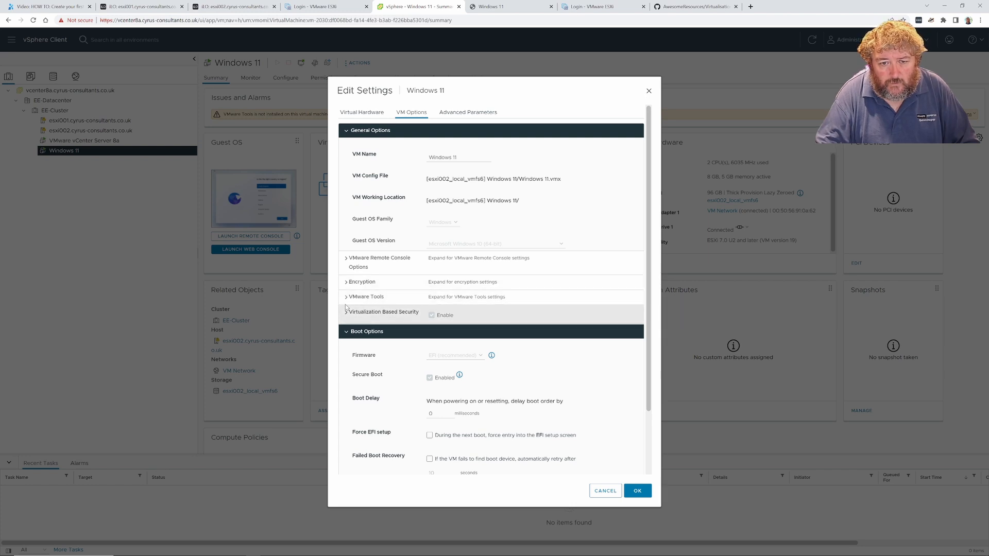
Look at the Advanced configuration parameters, then close the settings without saving
left_click(470, 113)
left_click(414, 116)
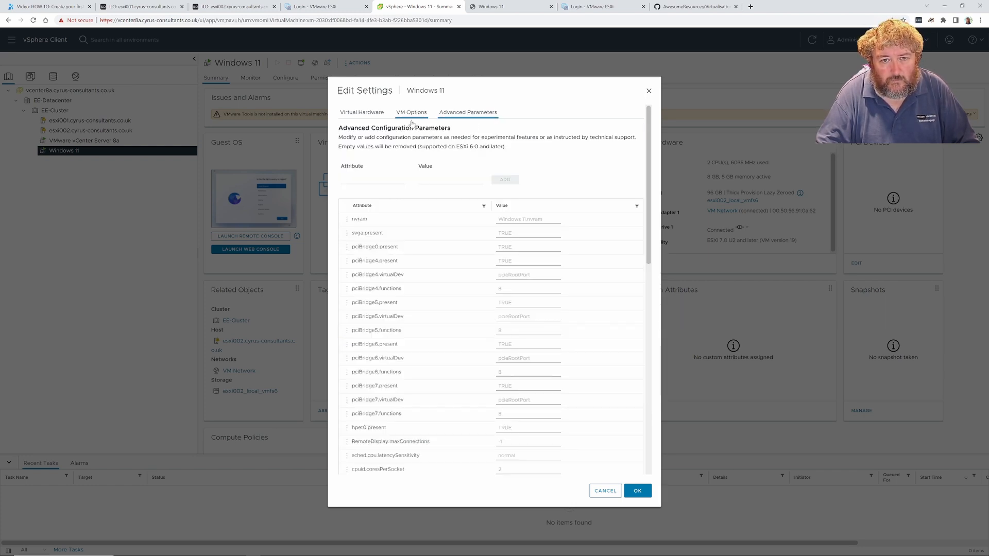
scroll(415, 209, "down", 3)
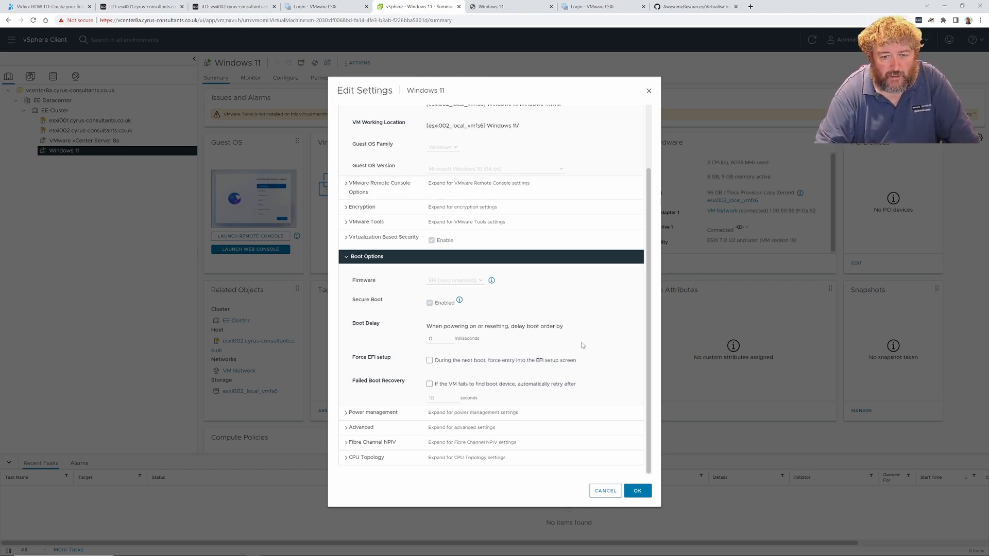
left_click(605, 491)
Enter EE-Windows11 as the device name and continue
left_click(487, 6)
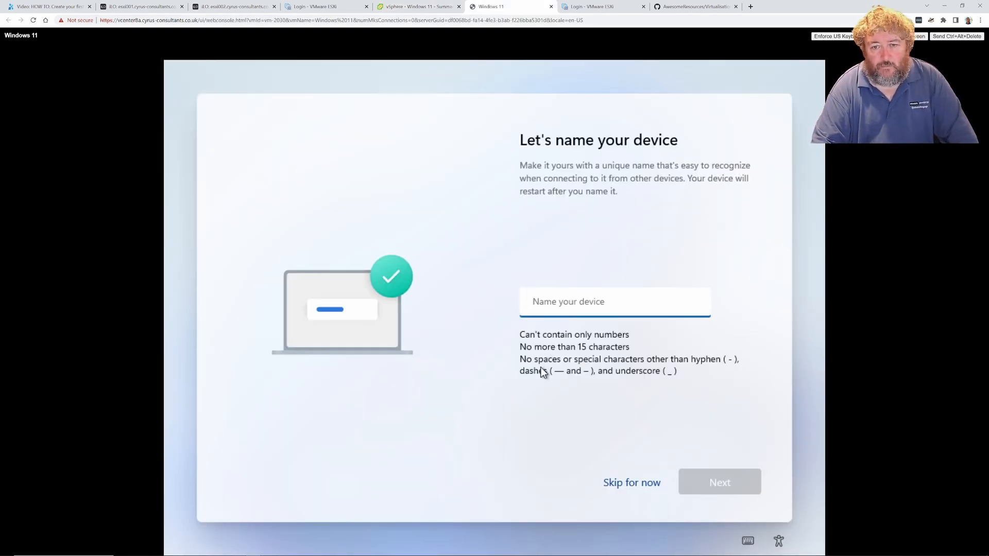
type("Windows")
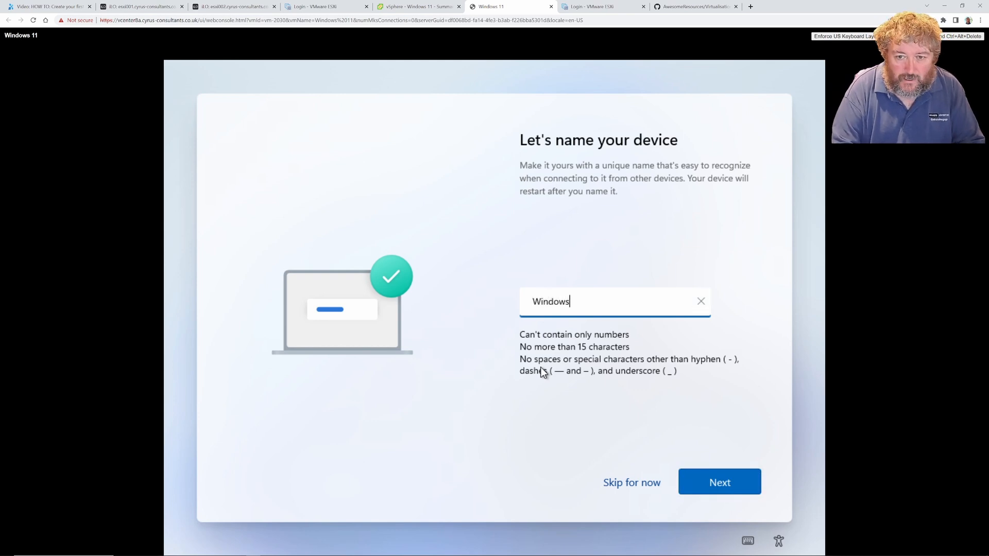
type("11")
key("Left")
key("Left")
key("Left")
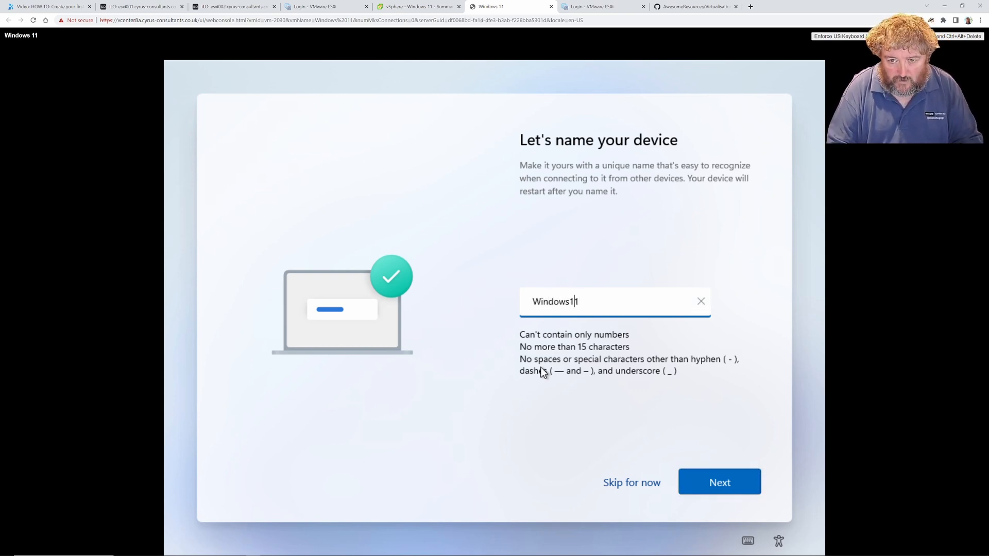
key("Home")
type("EE")
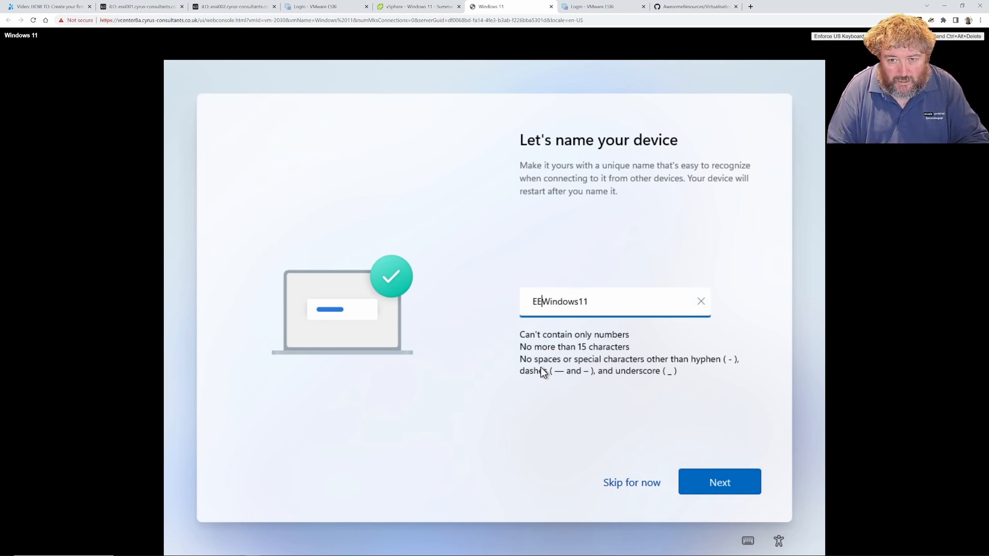
type("-")
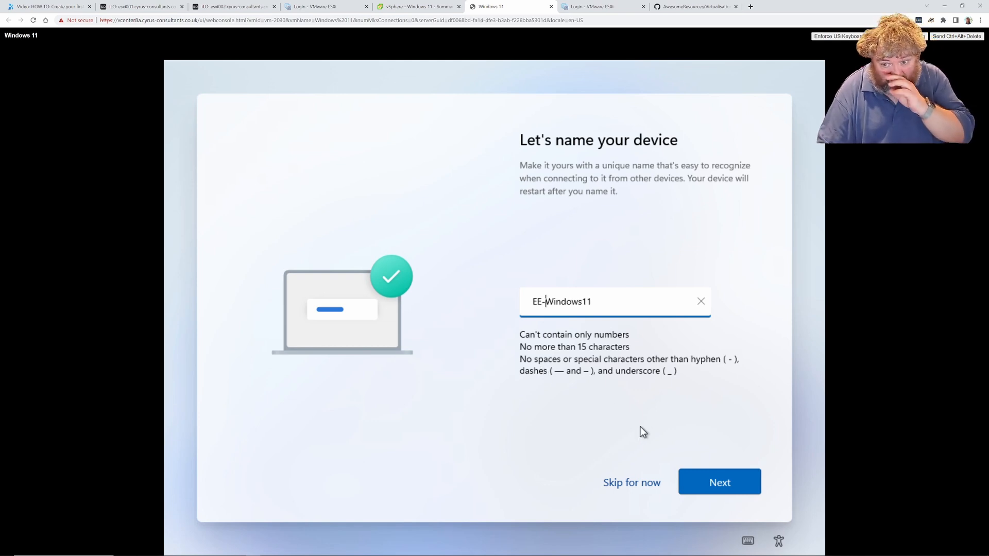
left_click(713, 481)
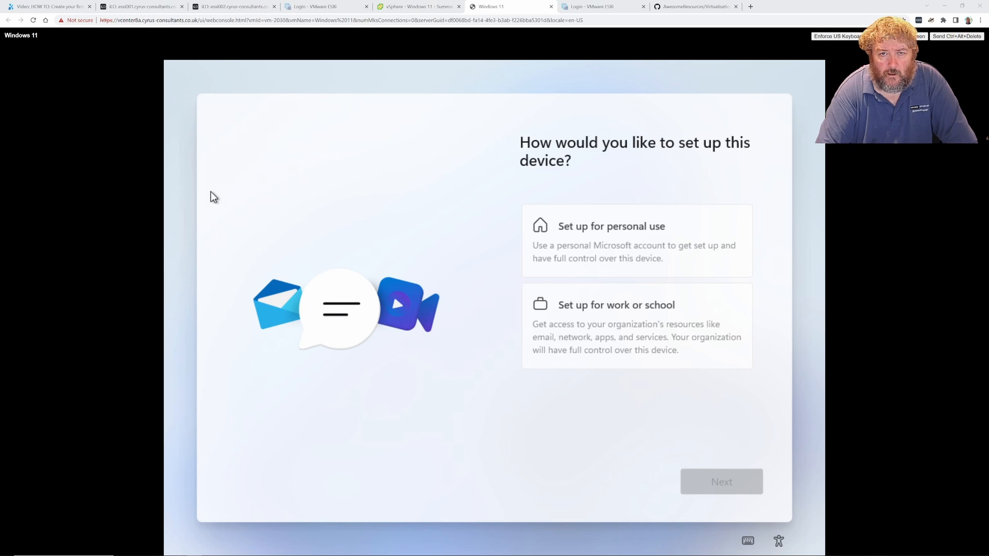
Open and close the Windows 11 VM's hardware settings unchanged, then select EE-Cluster
left_click(419, 8)
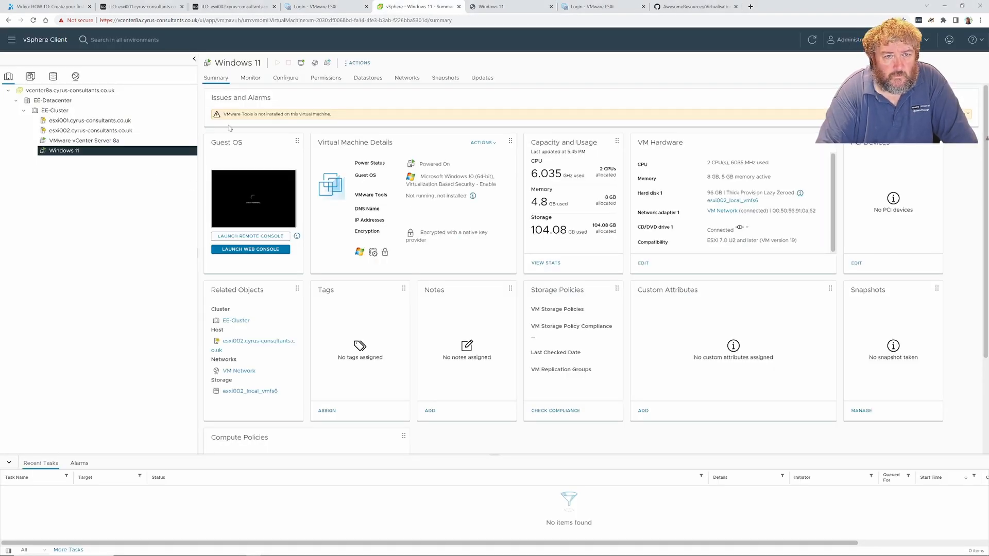
left_click(354, 64)
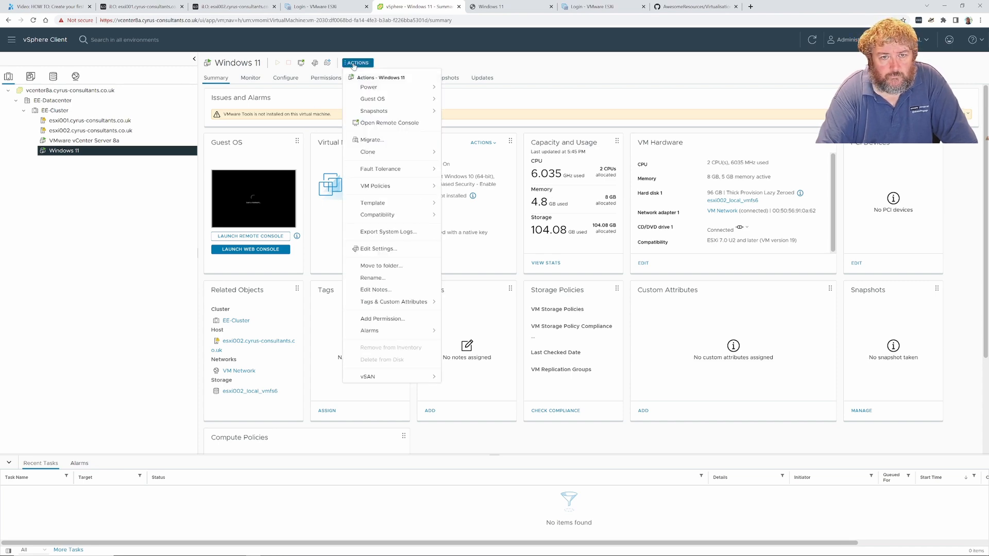
left_click(392, 249)
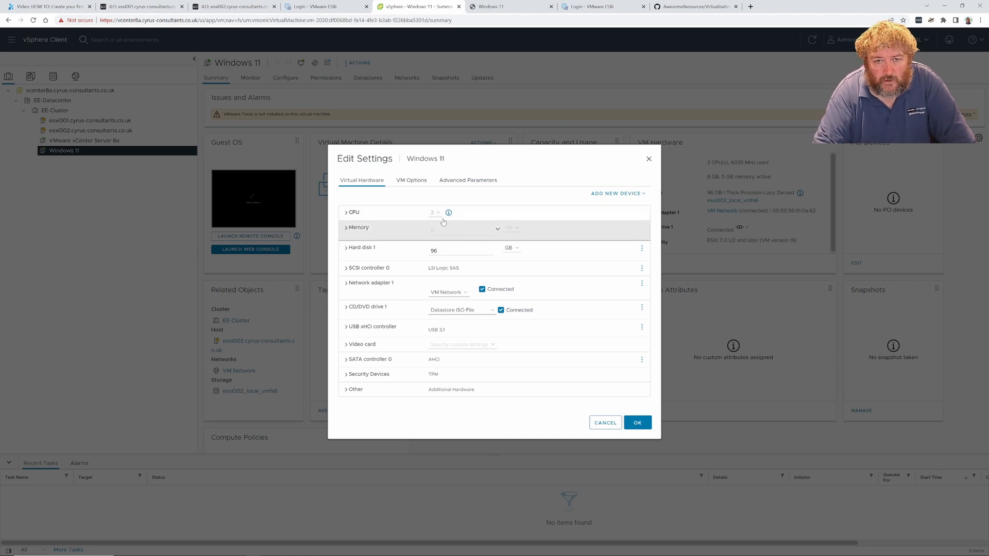
left_click(605, 424)
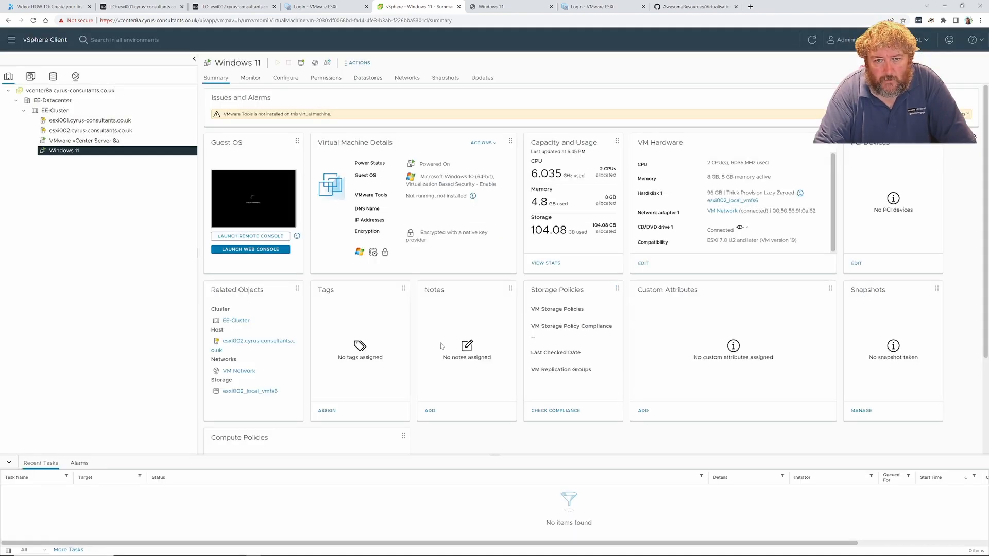
left_click(56, 111)
Start a new VM from EE-Cluster with the default name, placed on host esxi002
right_click(59, 111)
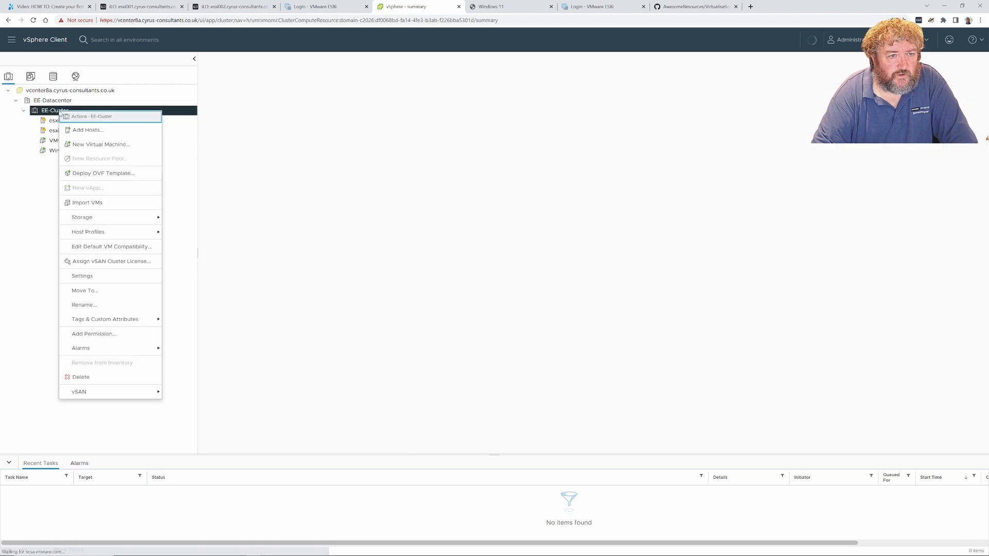
left_click(101, 144)
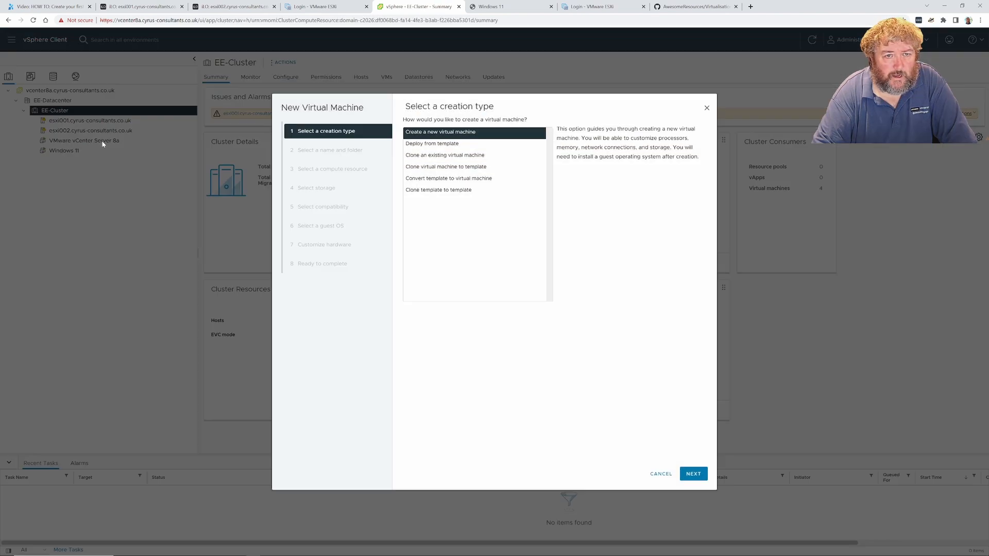
left_click(694, 475)
left_click(543, 145)
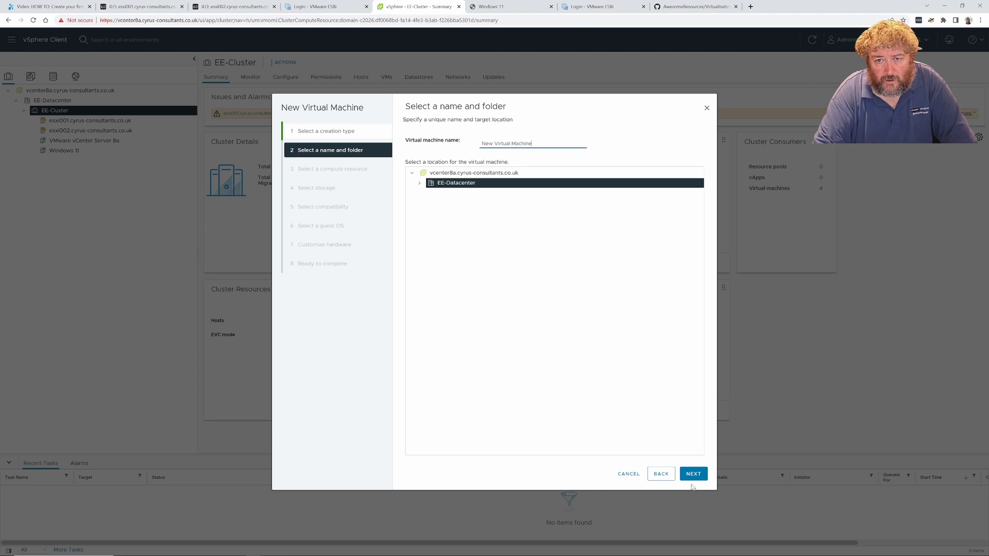
left_click(694, 474)
left_click(700, 483)
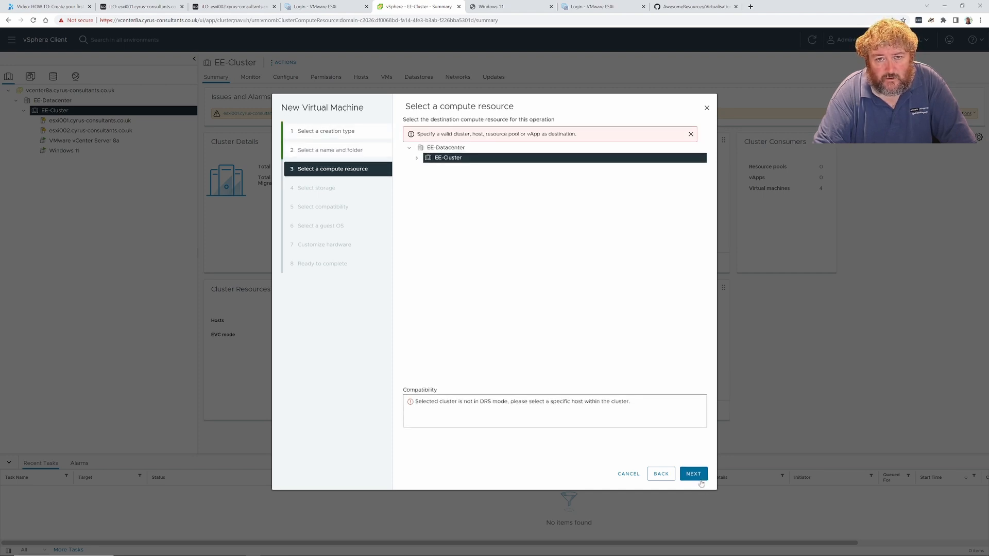
left_click(417, 158)
left_click(482, 177)
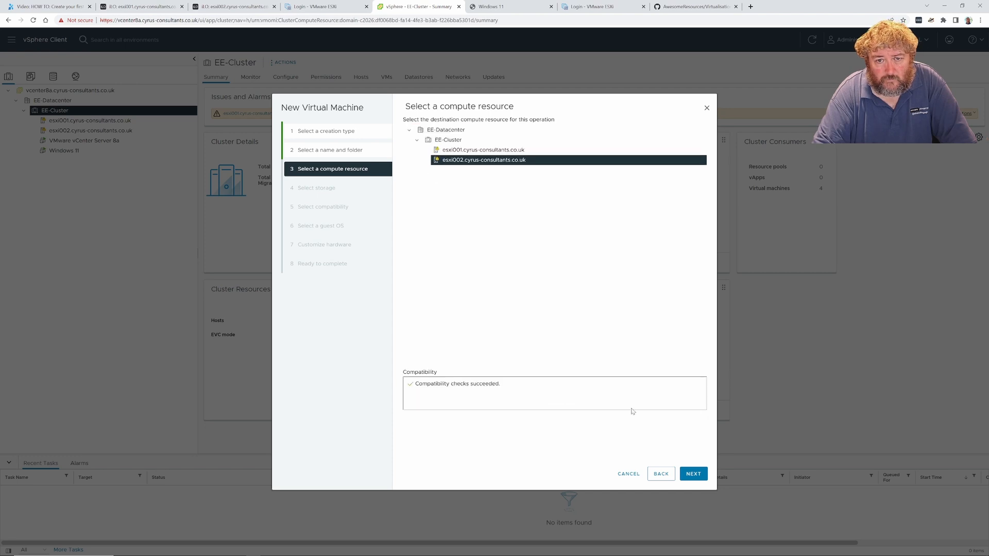
left_click(681, 476)
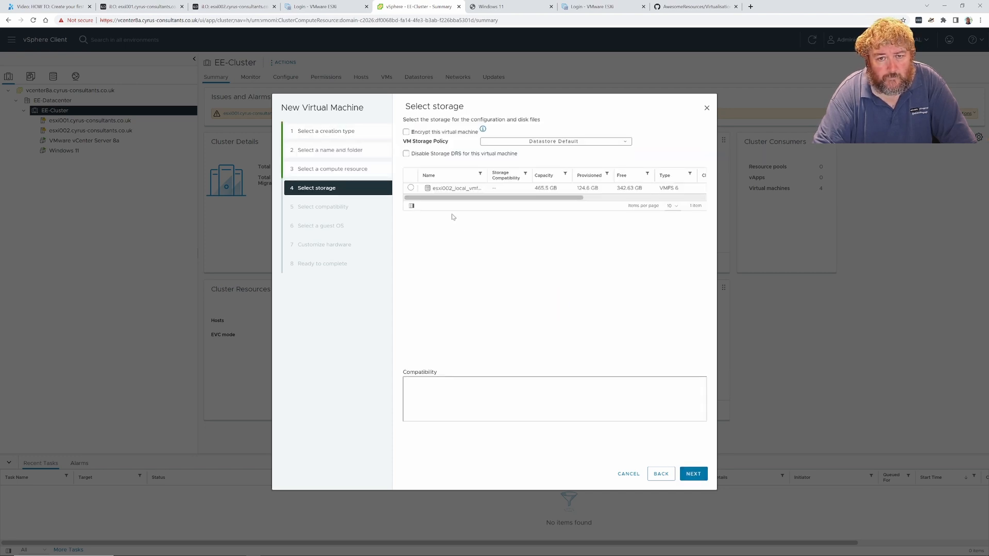
Choose esxi002's local datastore, default compatibility, and a Windows 11 (64-bit) guest with VBS enabled
left_click(419, 191)
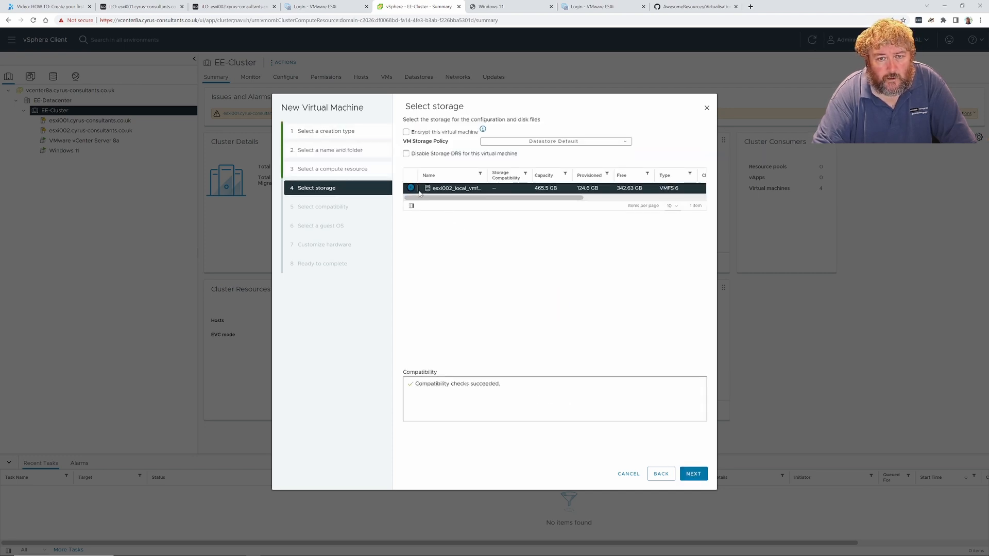
left_click(691, 475)
left_click(698, 470)
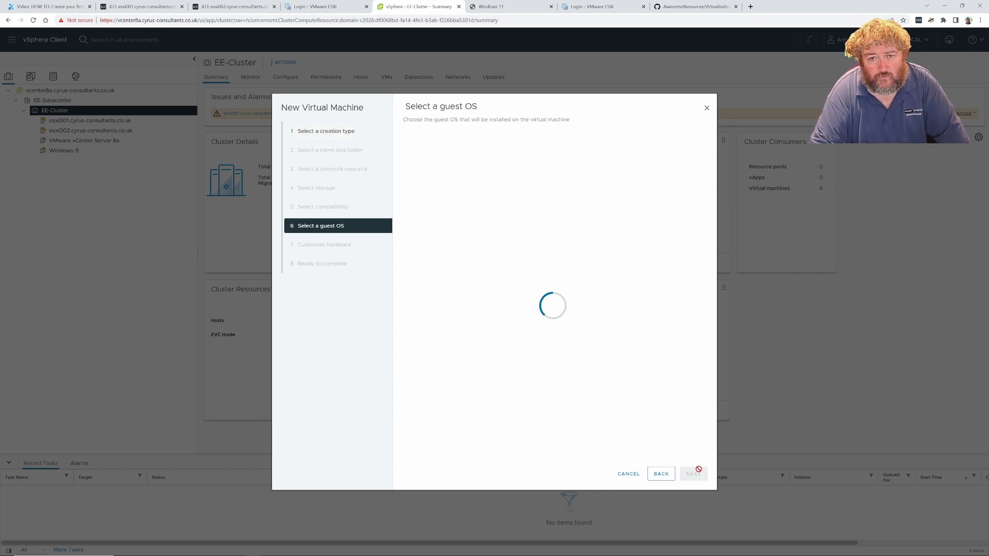
left_click(559, 193)
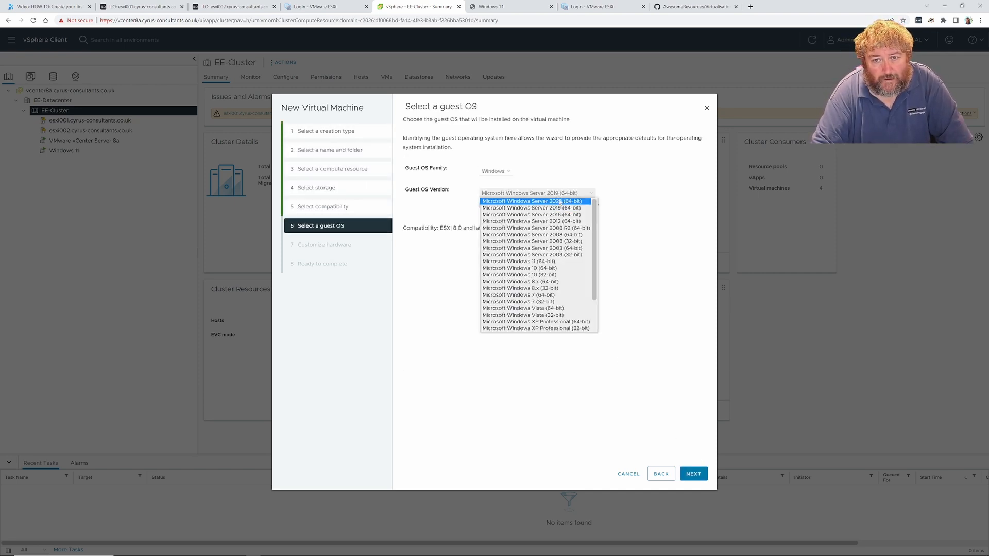
left_click(571, 262)
left_click(511, 209)
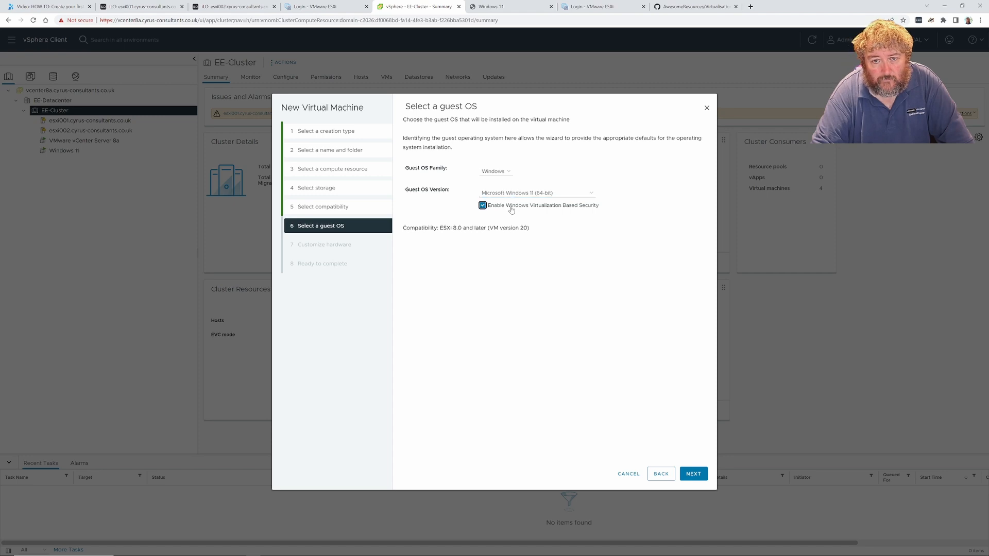
left_click(691, 474)
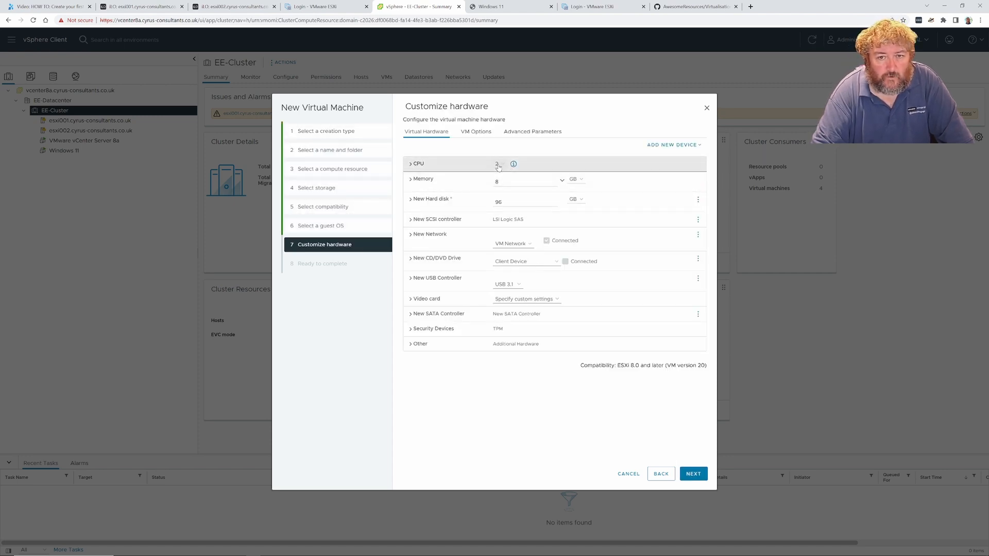
Review the CPU count, keeping 2 CPUs, and expand the detailed CPU settings
left_click(498, 165)
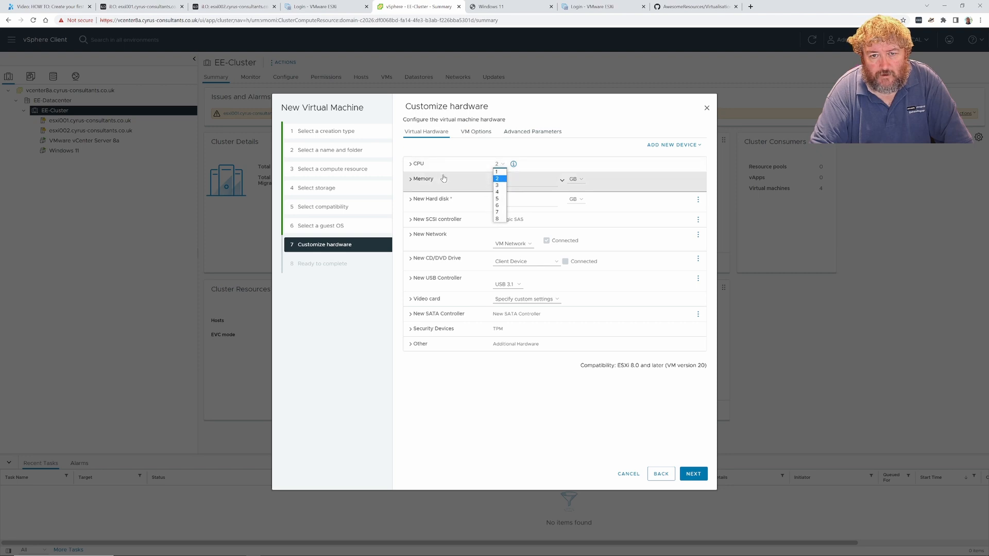
left_click(547, 150)
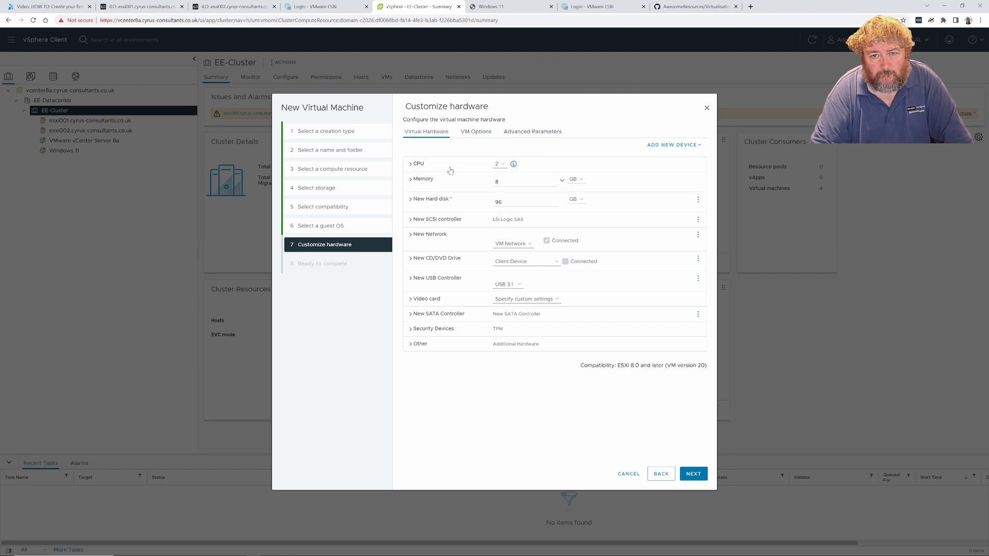
left_click(411, 165)
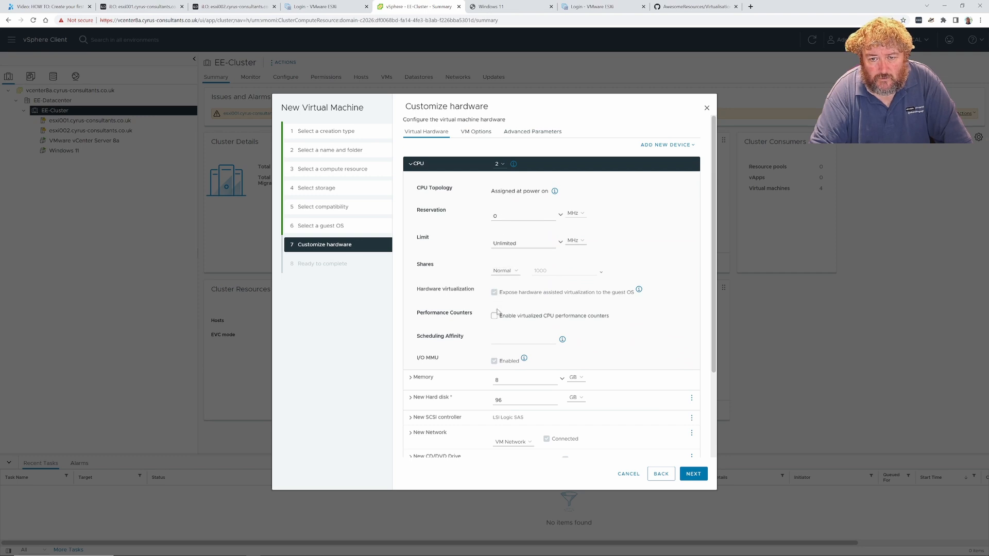
left_click(498, 164)
left_click(496, 180)
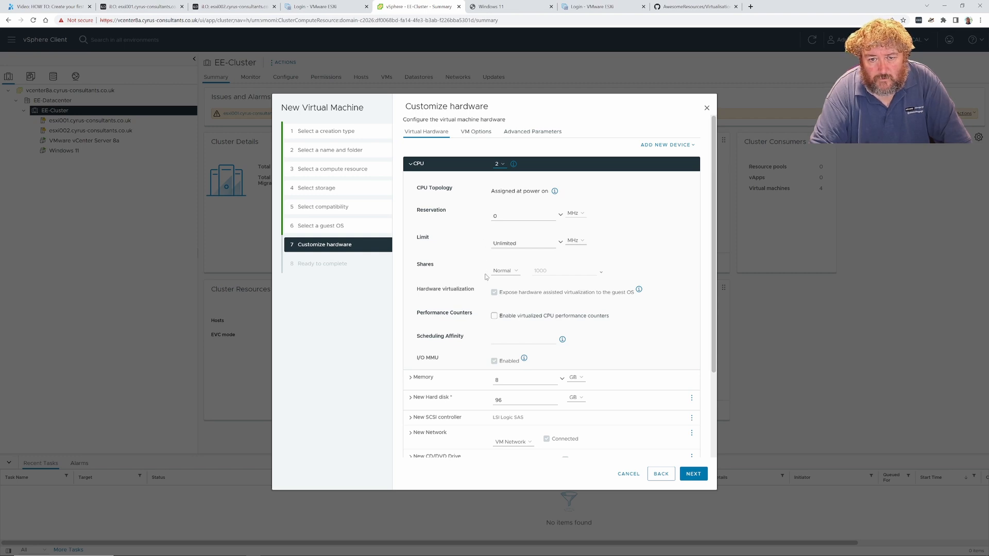
scroll(492, 319, "down", 2)
scroll(493, 319, "up", 2)
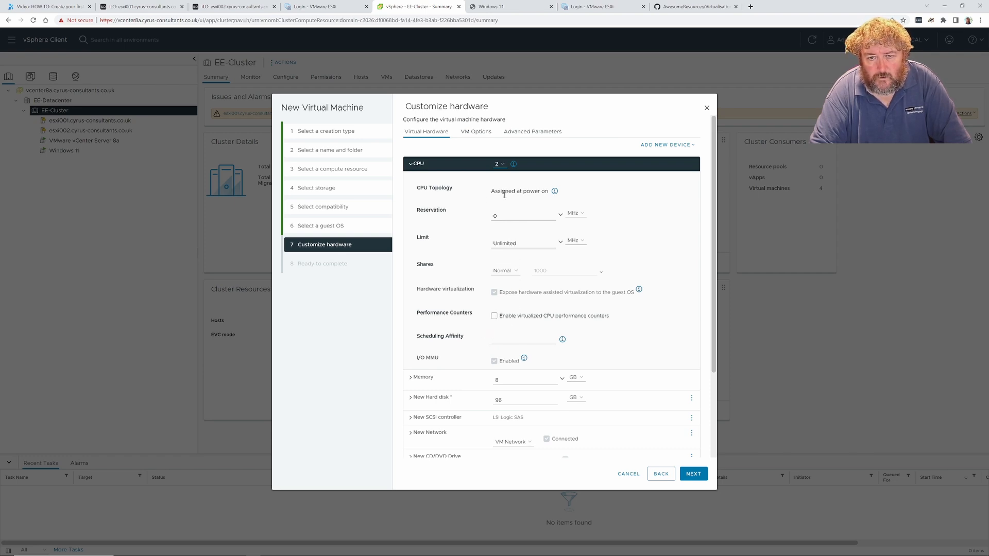
Read the CPU Topology explanation, then cancel the wizard and open the existing Windows 11 VM
left_click(554, 192)
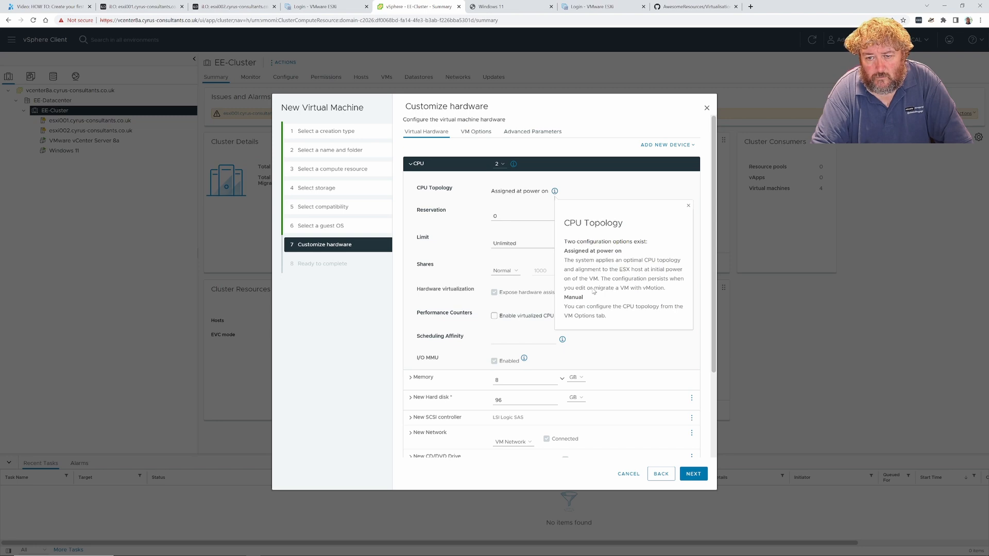
left_click(577, 162)
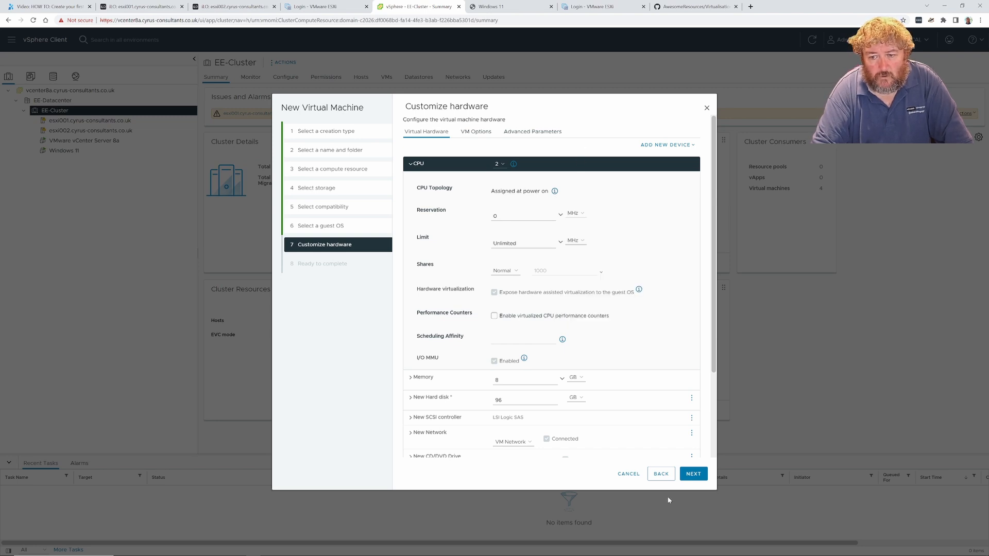
left_click(629, 474)
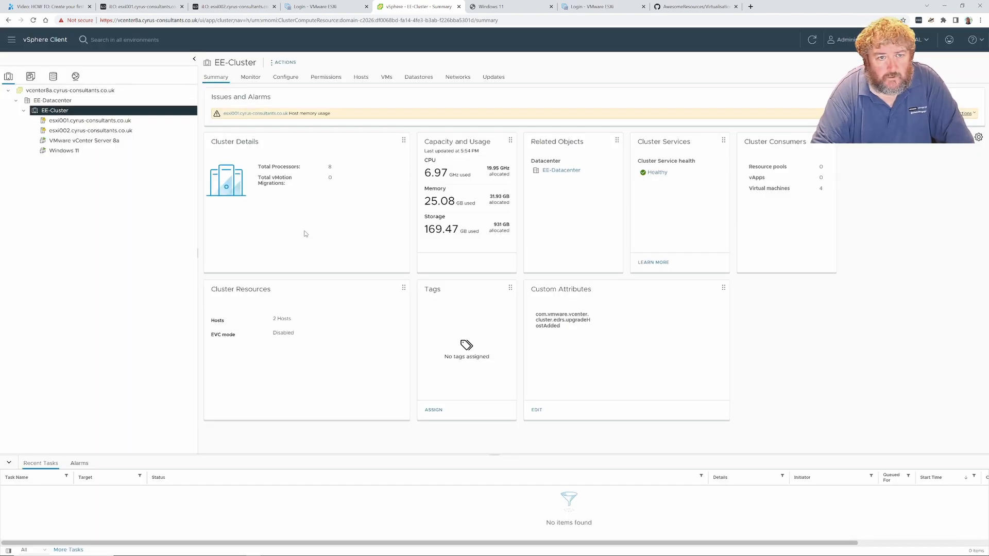
left_click(120, 154)
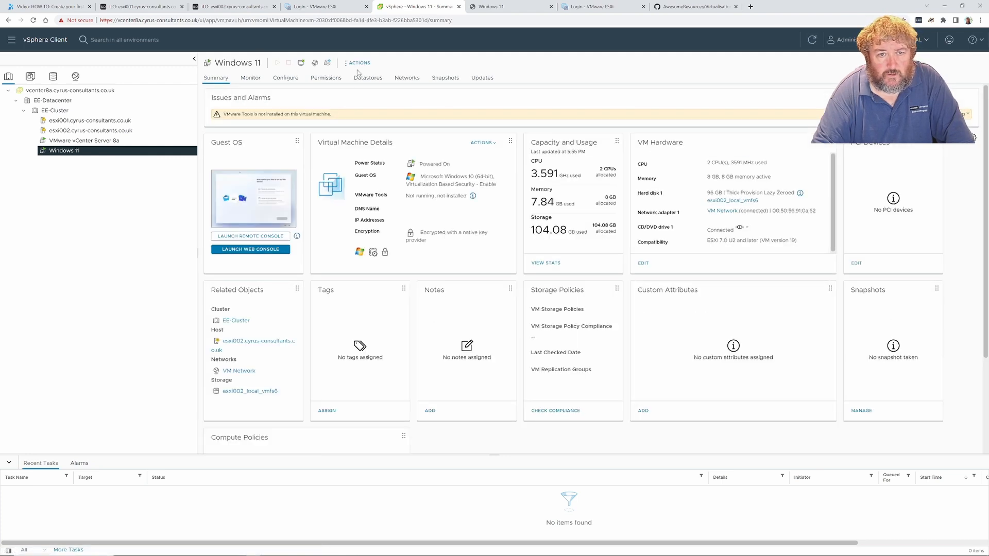
Look over the Windows 11 VM's Monitor > Performance overview charts, then return to its console
left_click(256, 78)
left_click(242, 140)
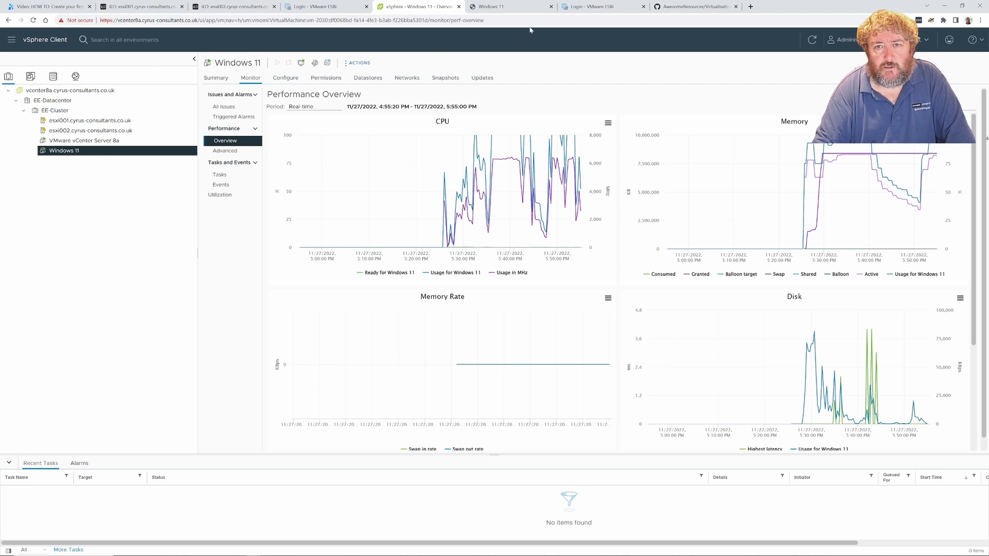
left_click(492, 6)
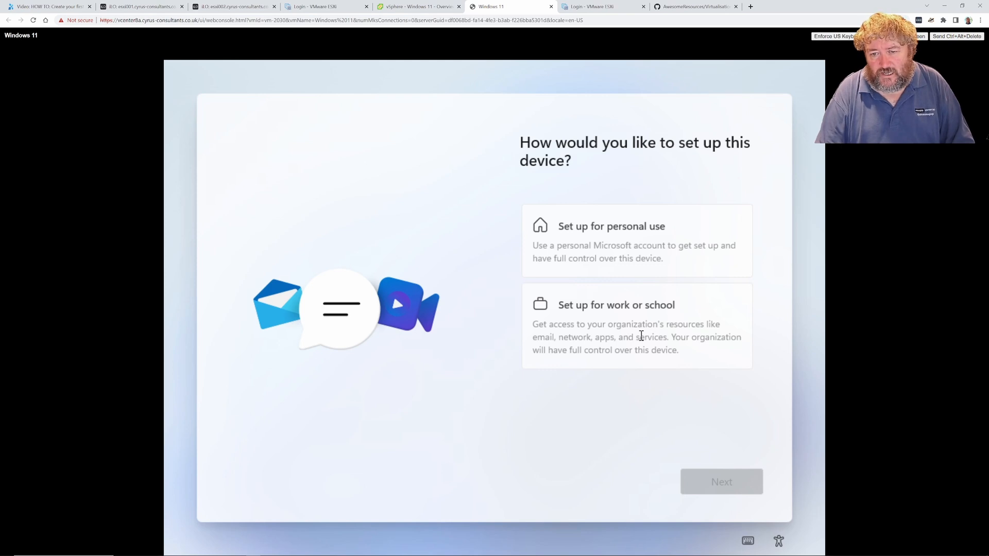
Choose work or school setup, then pick Domain join from the sign-in options
left_click(641, 335)
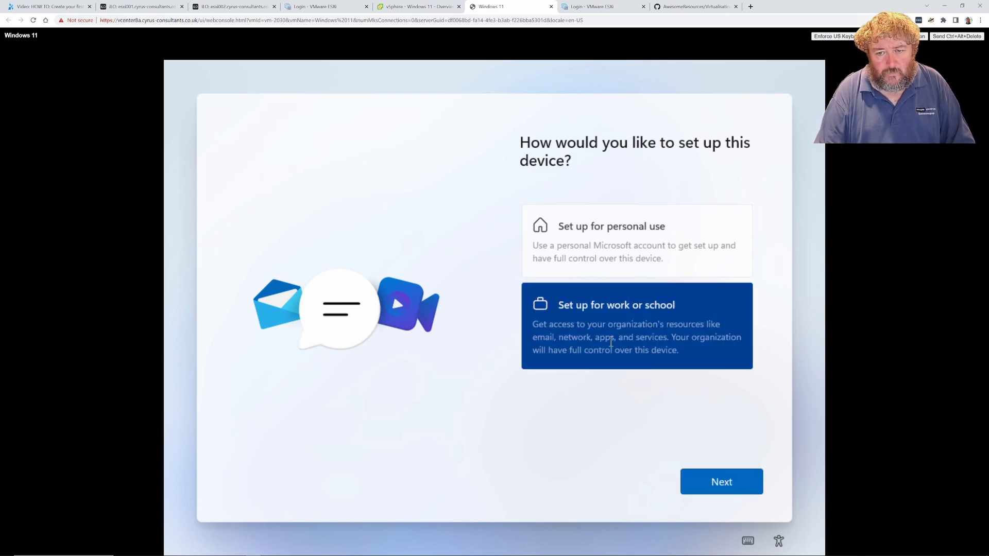
left_click(728, 490)
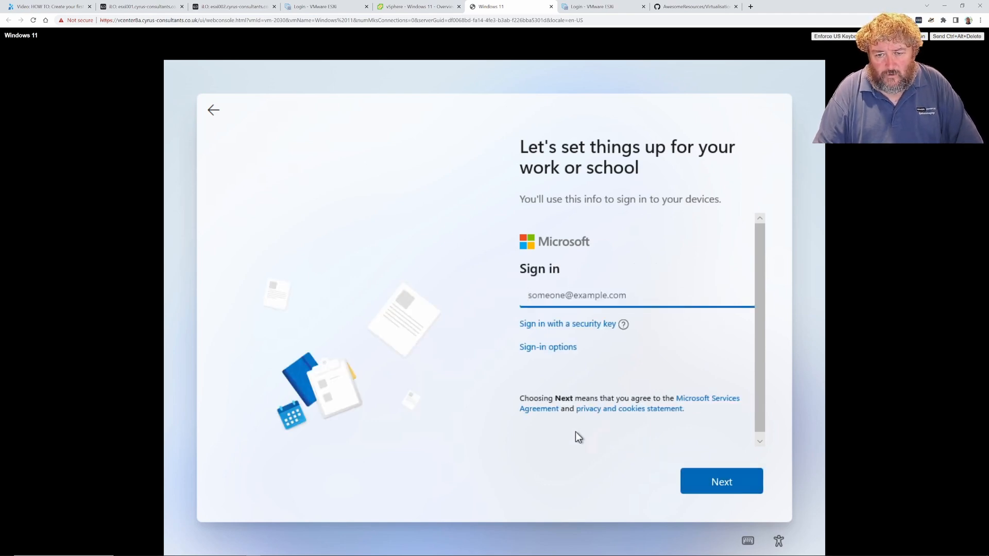
left_click(548, 348)
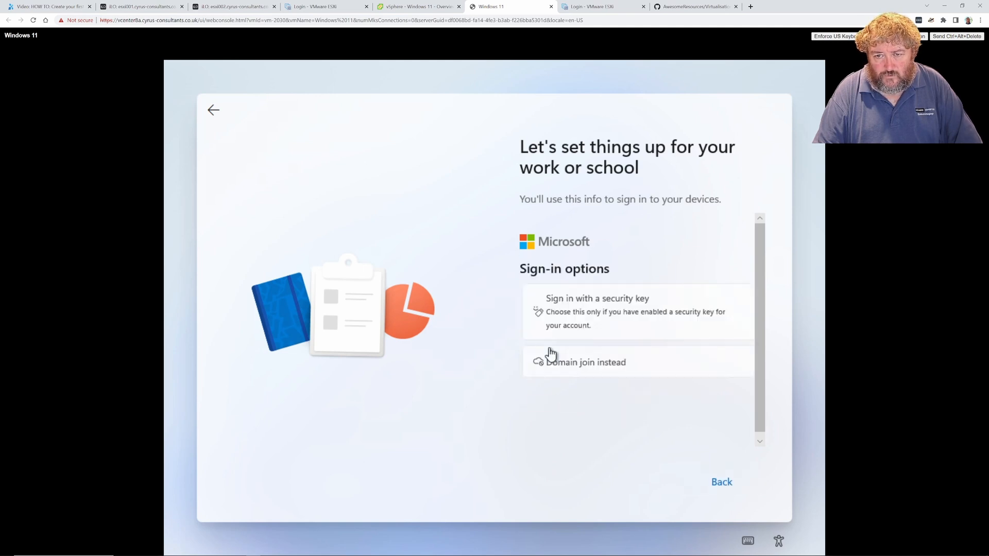
left_click(558, 367)
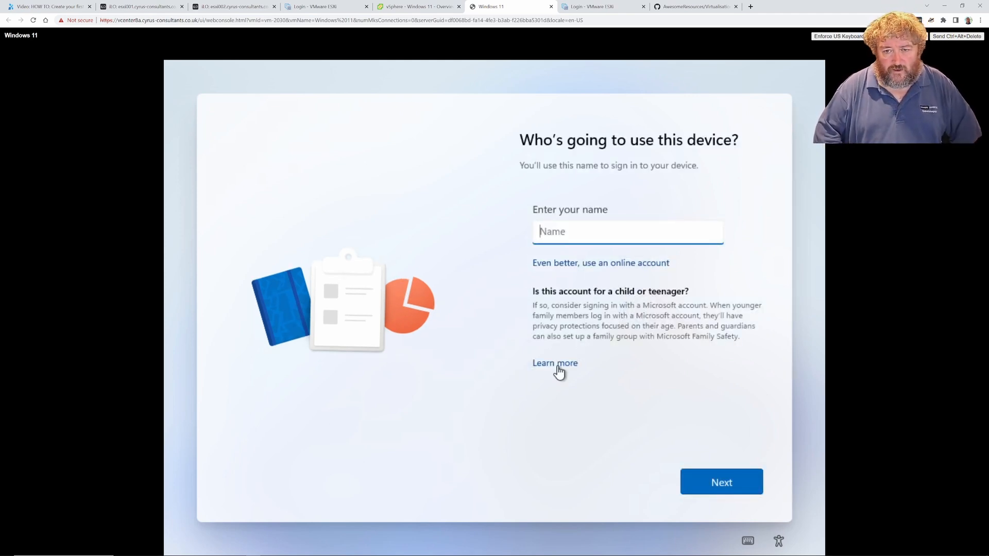
Enter the user's name for the local account, then type and confirm the account password
type("And")
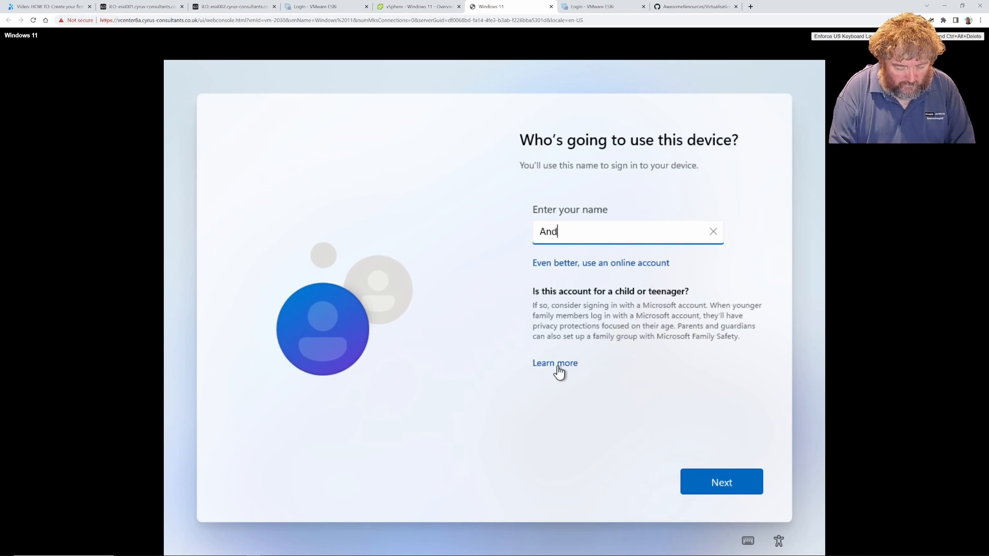
type("rew Hancock")
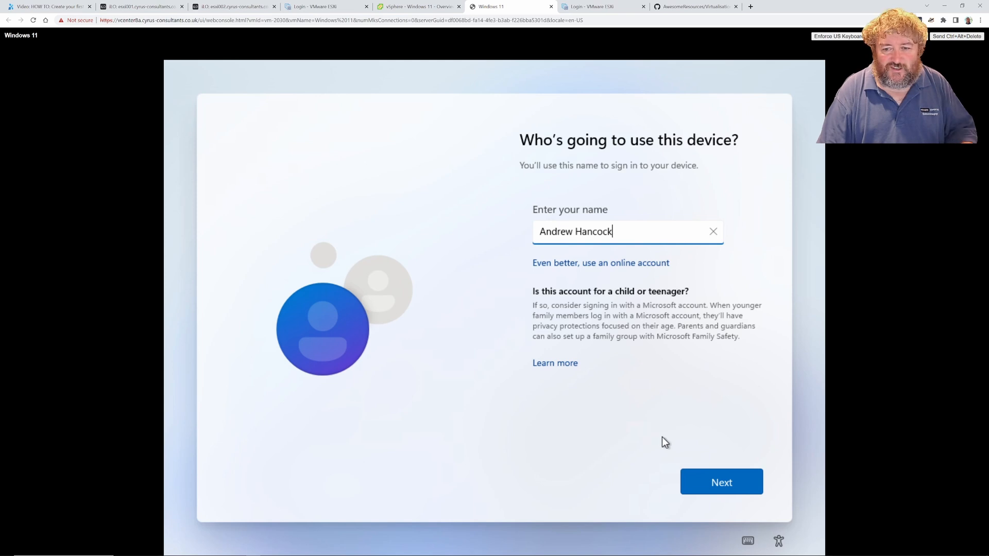
left_click(719, 484)
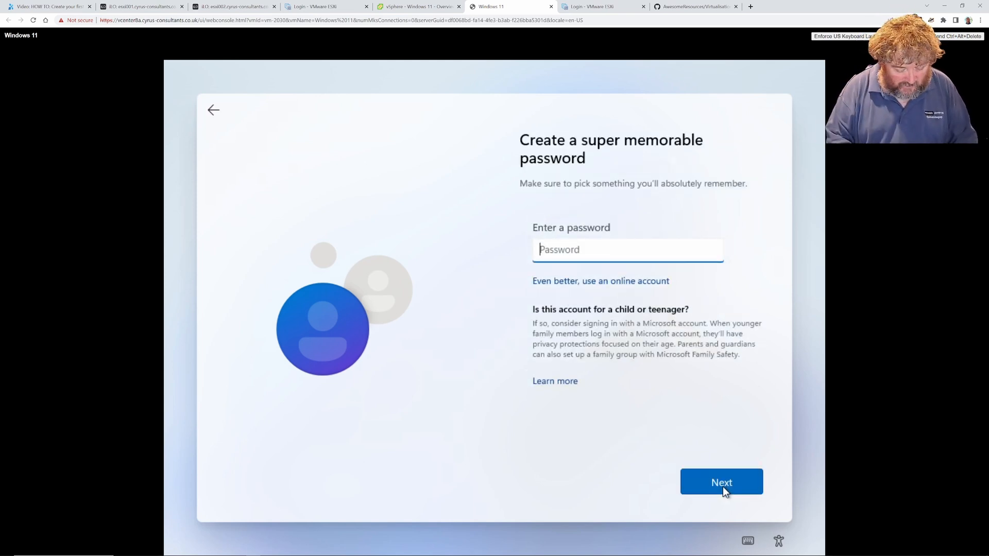
type("Password123!")
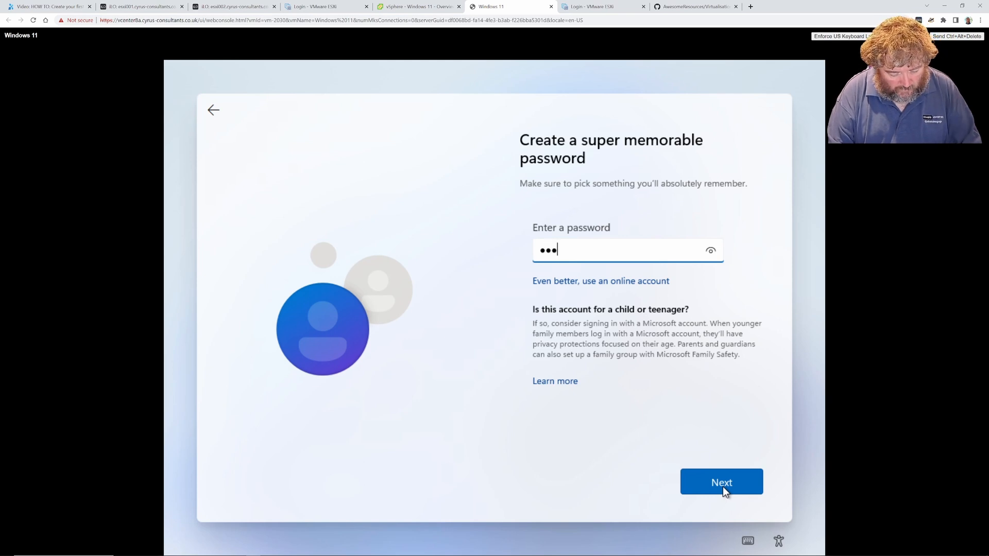
type("!!")
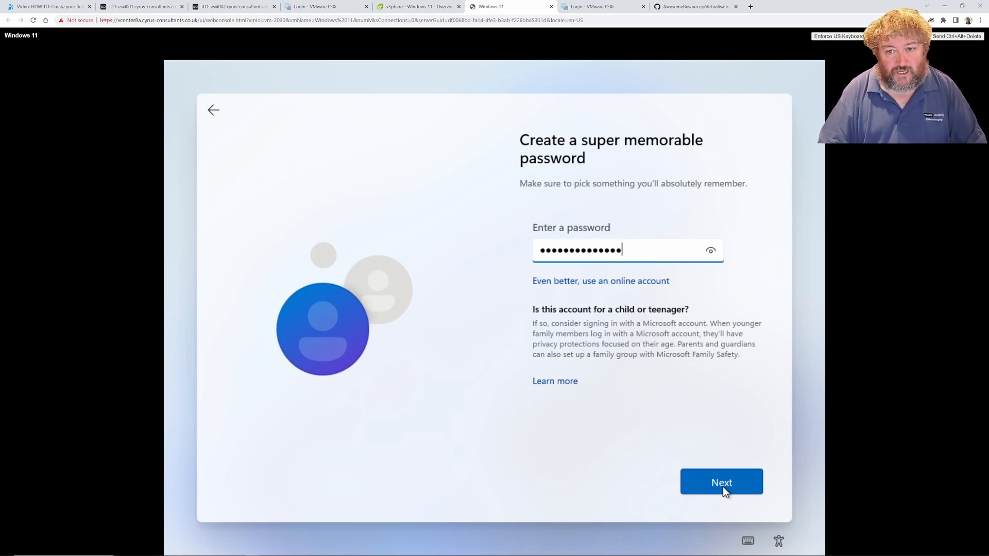
left_click(722, 487)
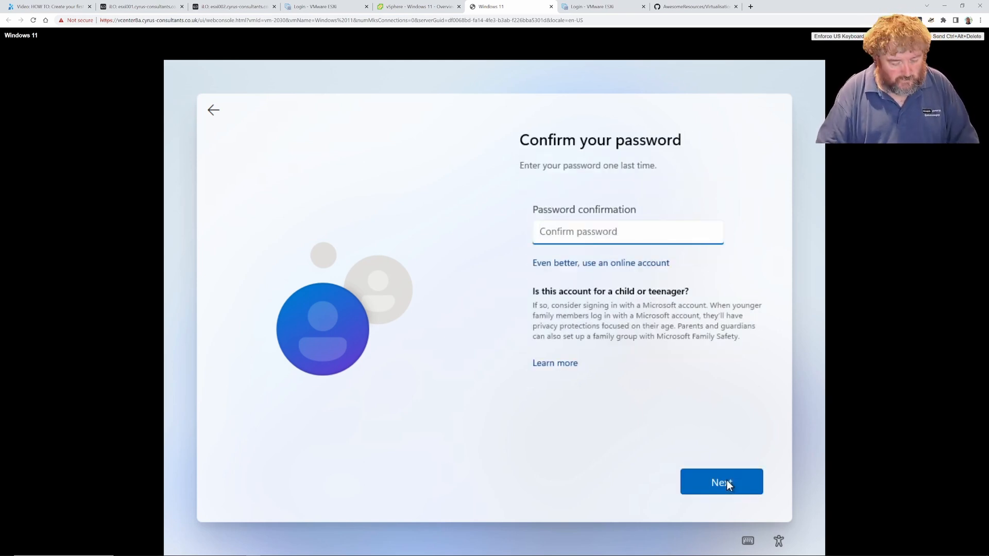
type("Pa")
type("•••••••••••")
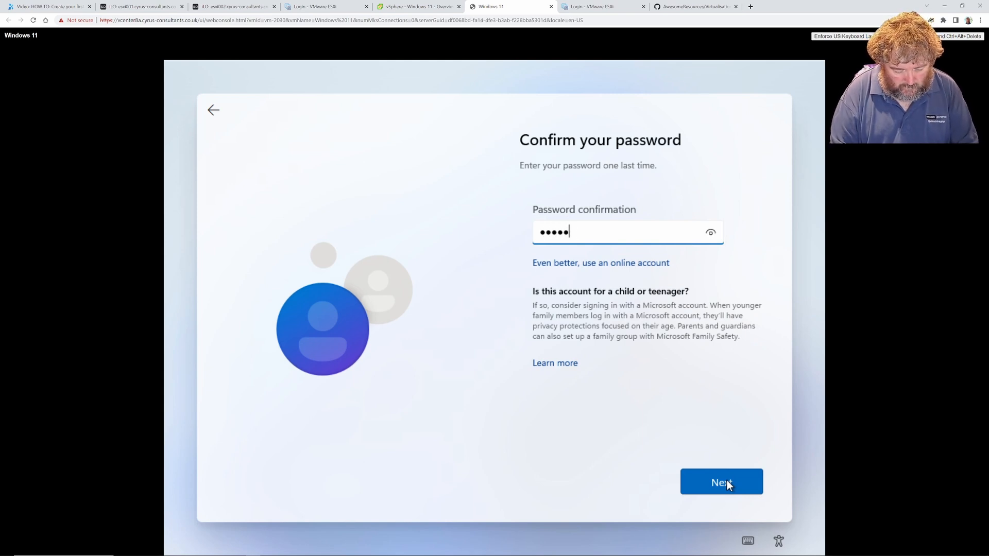
left_click(727, 484)
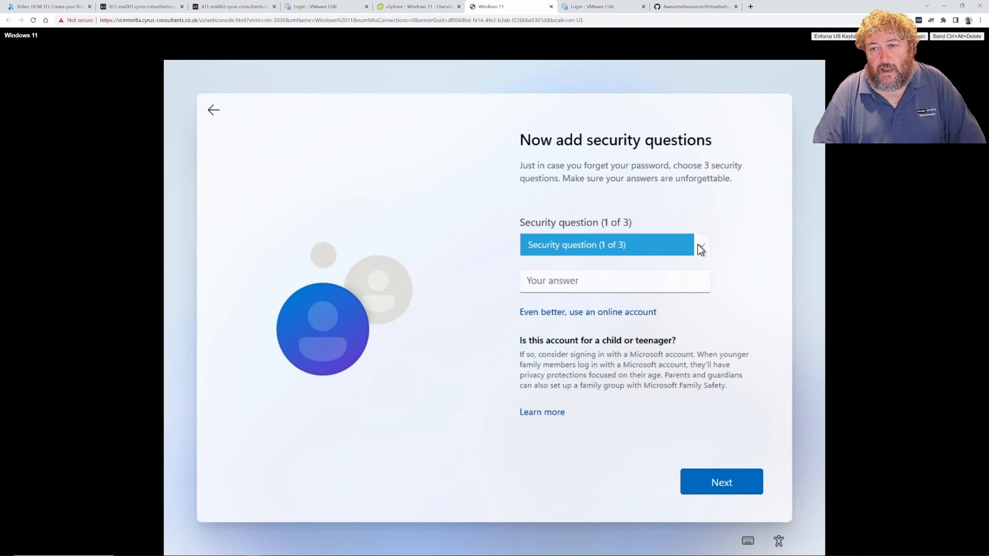
Pick the first pet's name security question and enter its answer
left_click(702, 248)
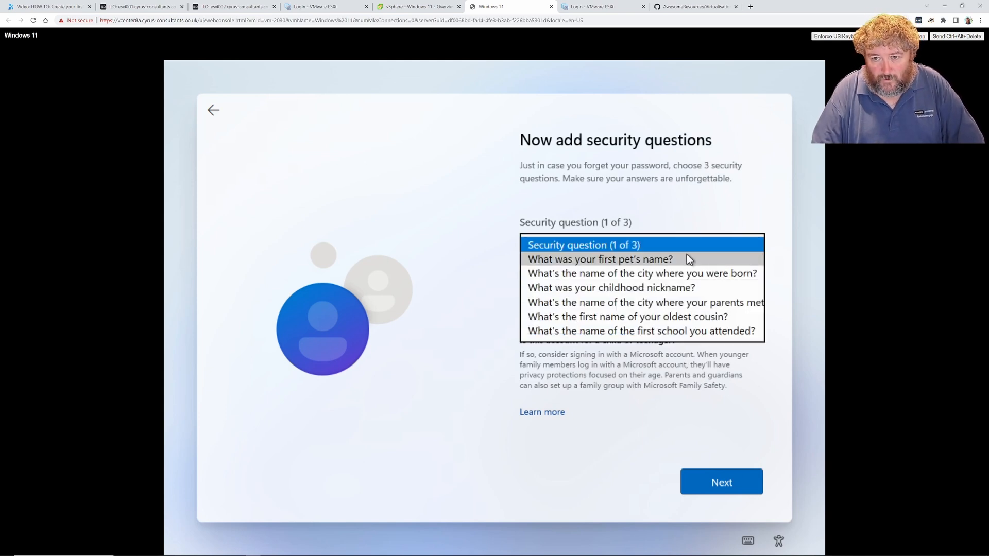
left_click(685, 255)
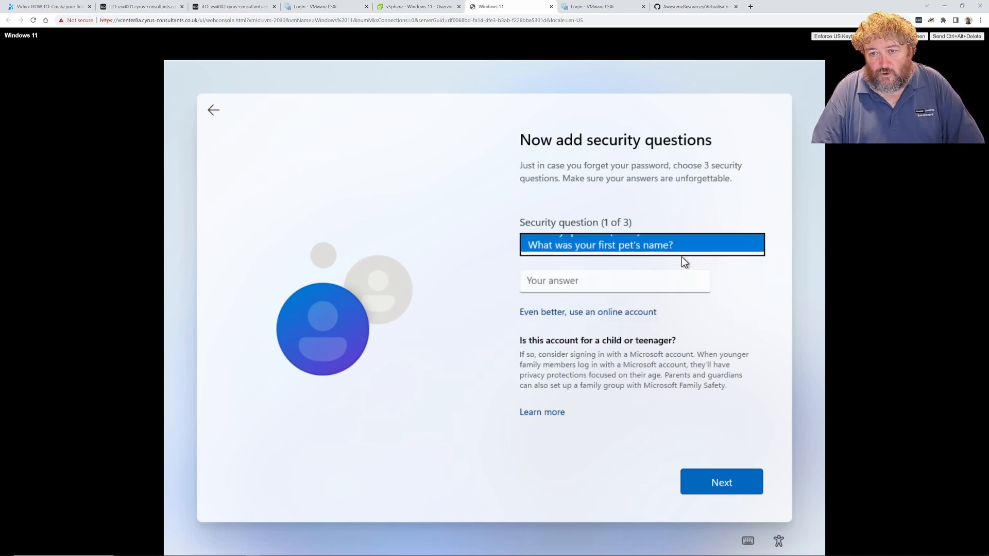
left_click(647, 279)
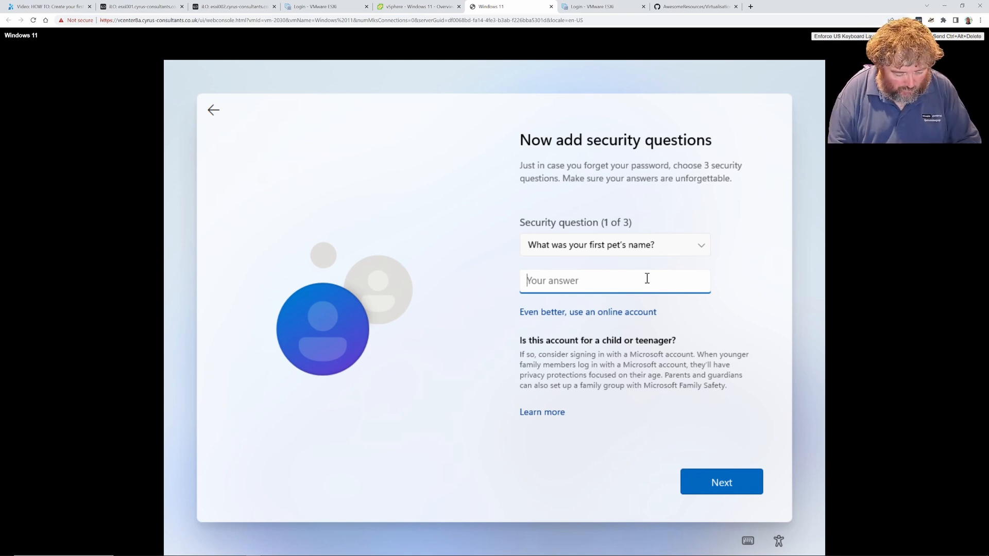
type("Squeak")
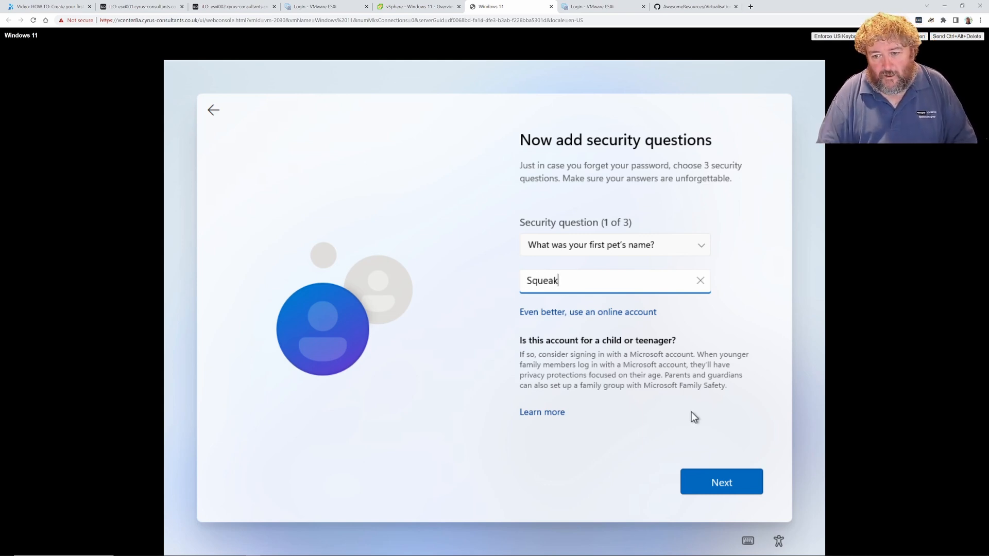
left_click(718, 487)
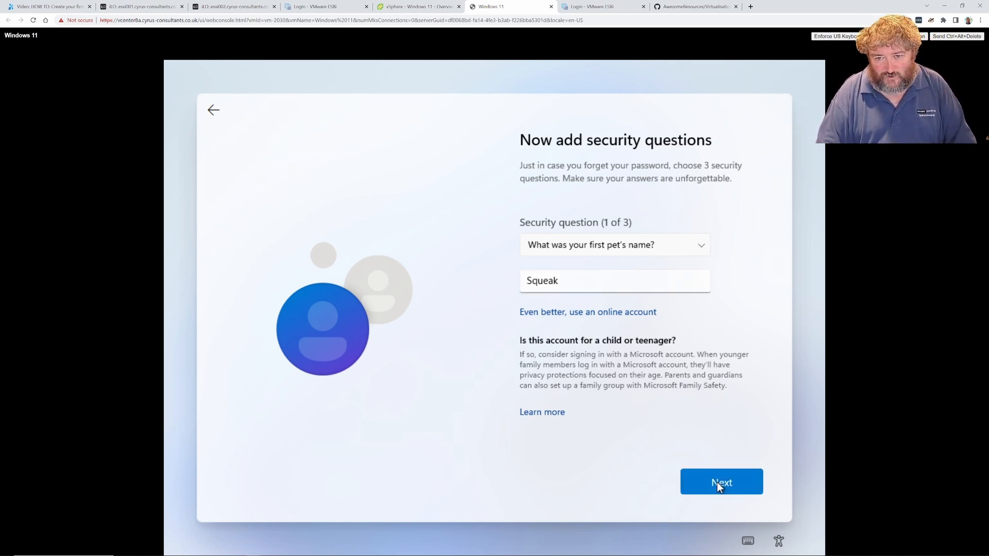
Pick the oldest cousin's name question as the second and answer it
left_click(699, 245)
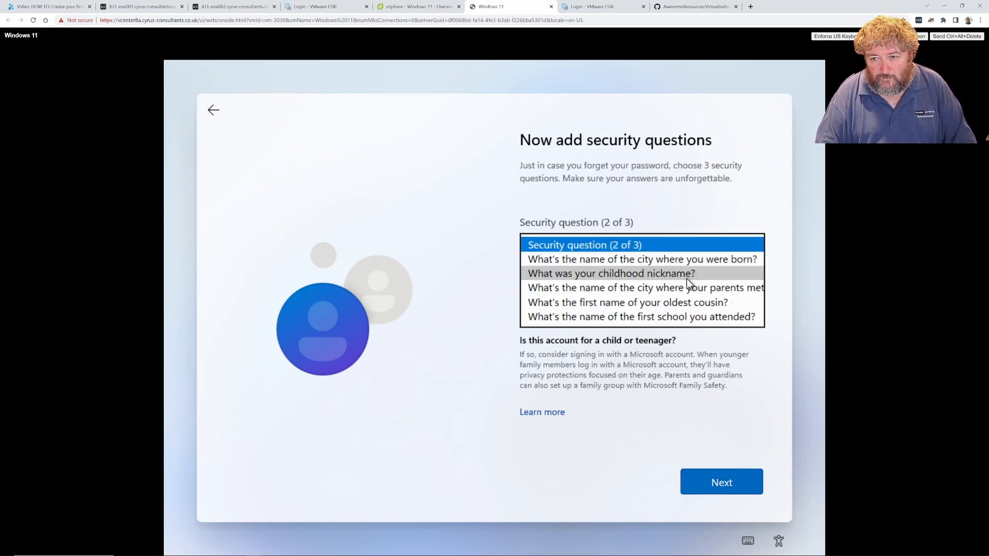
left_click(673, 302)
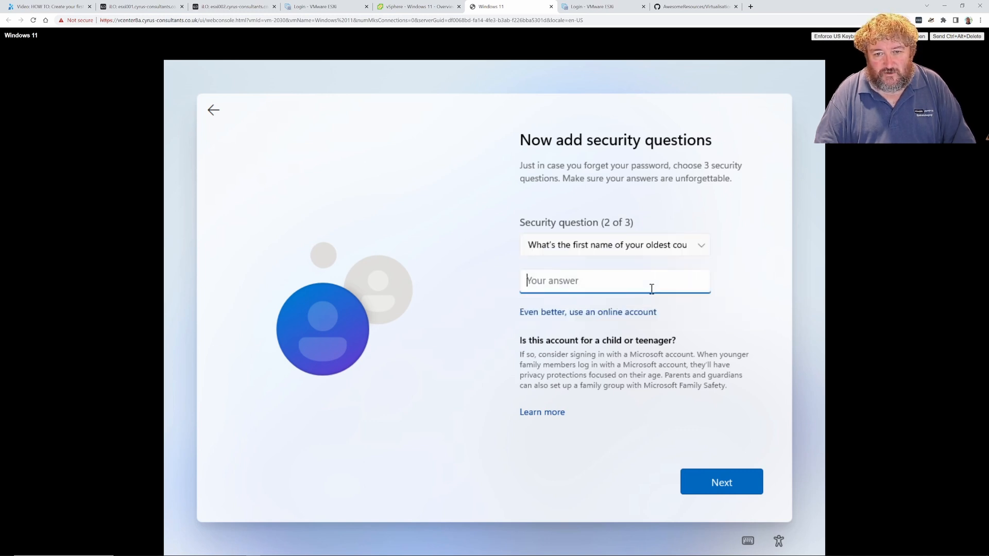
type("Bob")
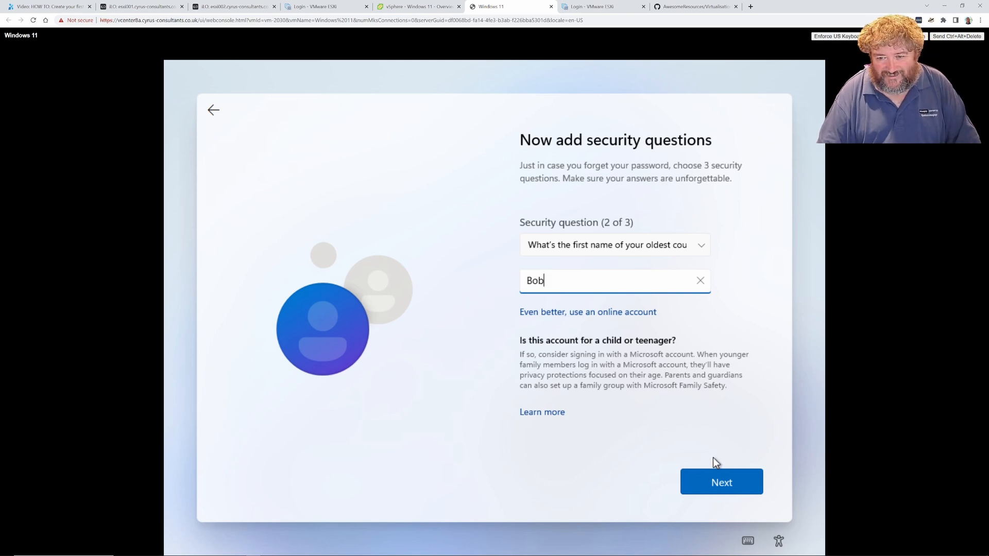
left_click(713, 479)
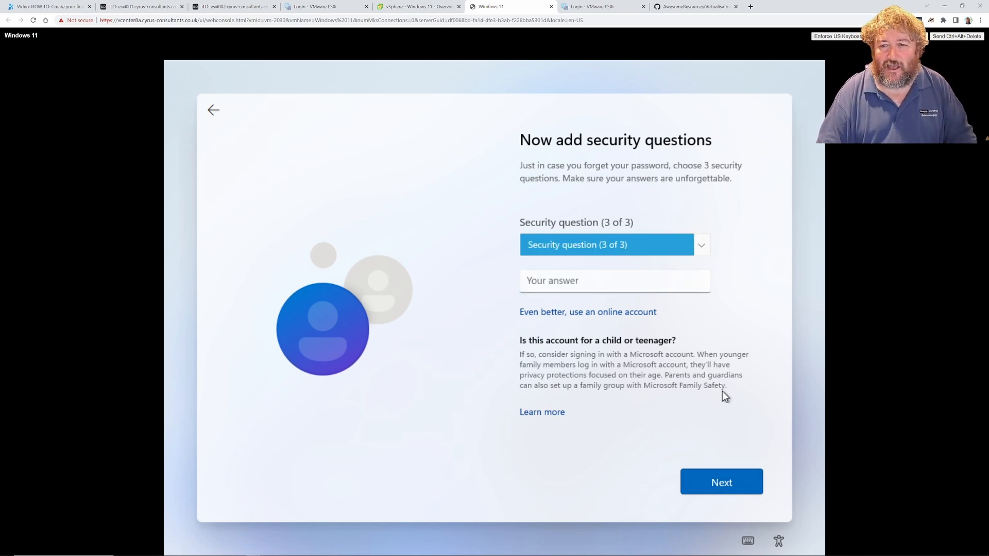
Pick the childhood nickname question as the third, answer it and submit
left_click(707, 251)
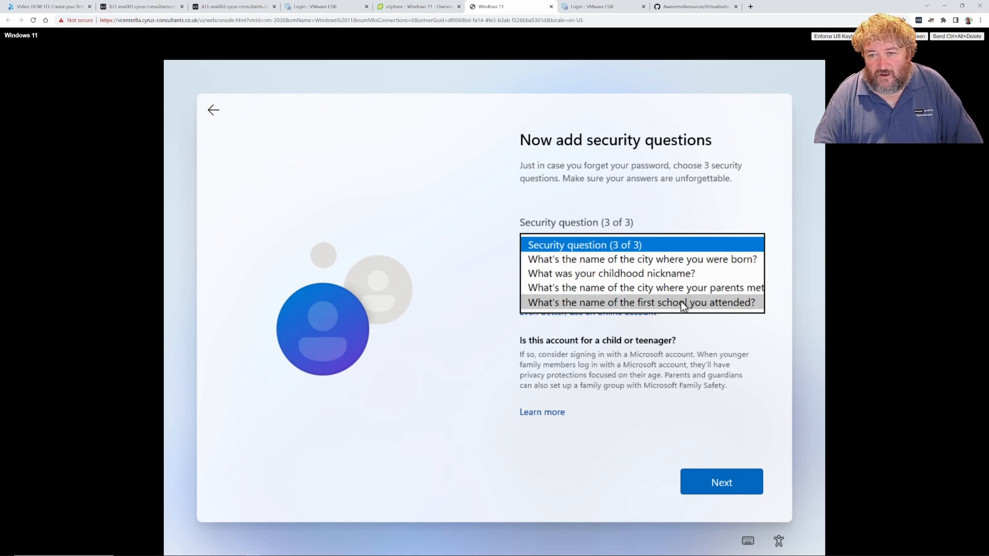
left_click(671, 275)
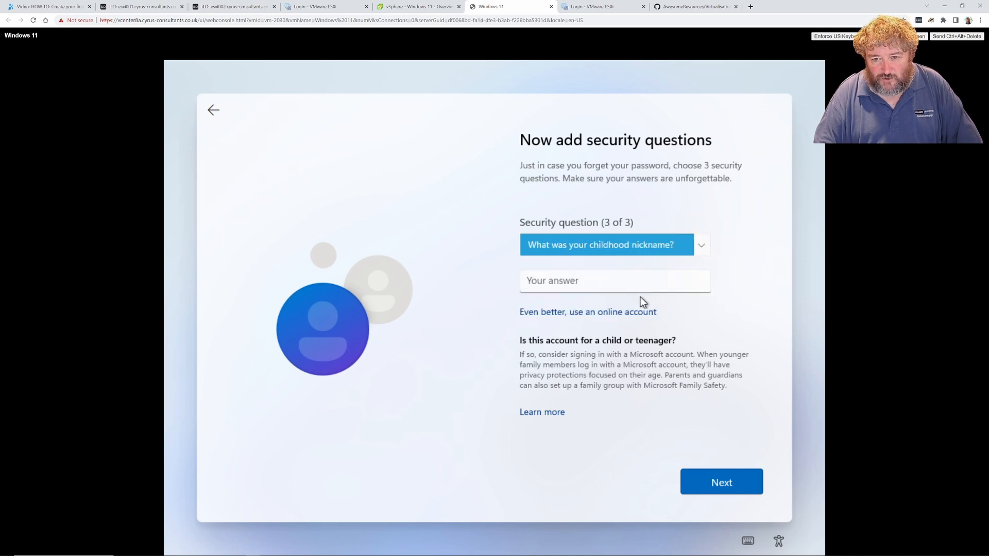
left_click(636, 284)
type("Mr ")
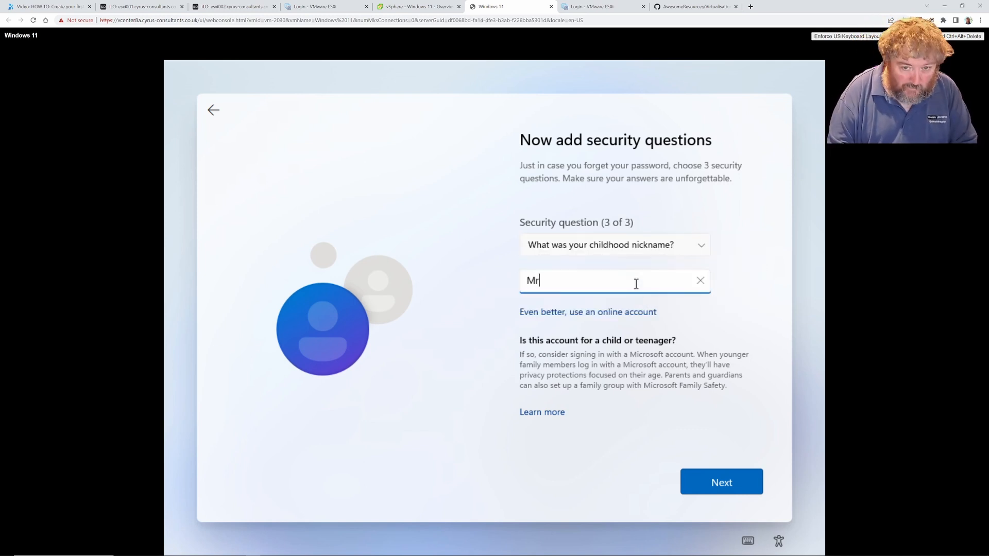
type("VMware")
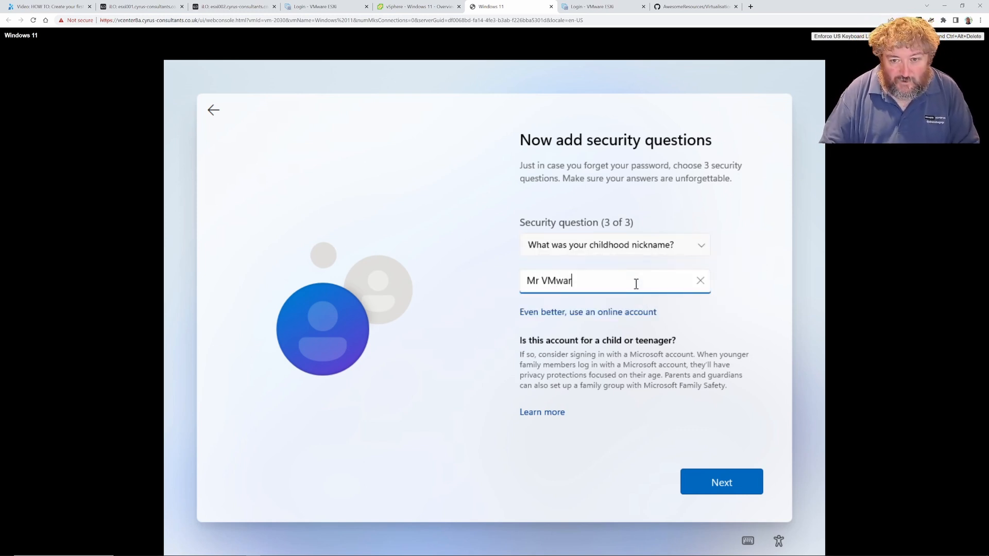
left_click(728, 474)
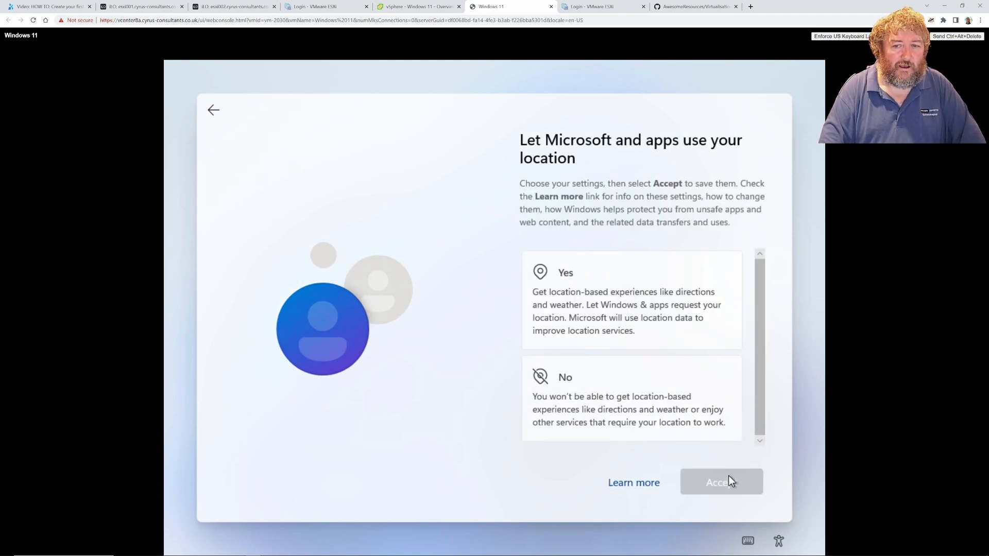
Allow location and Find my device, and include optional diagnostic data
left_click(643, 315)
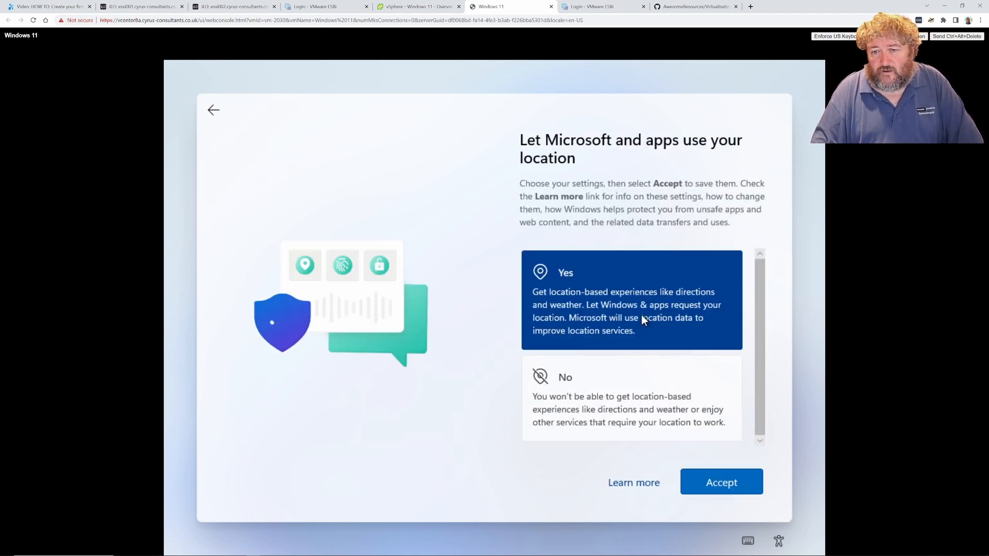
left_click(728, 490)
left_click(639, 285)
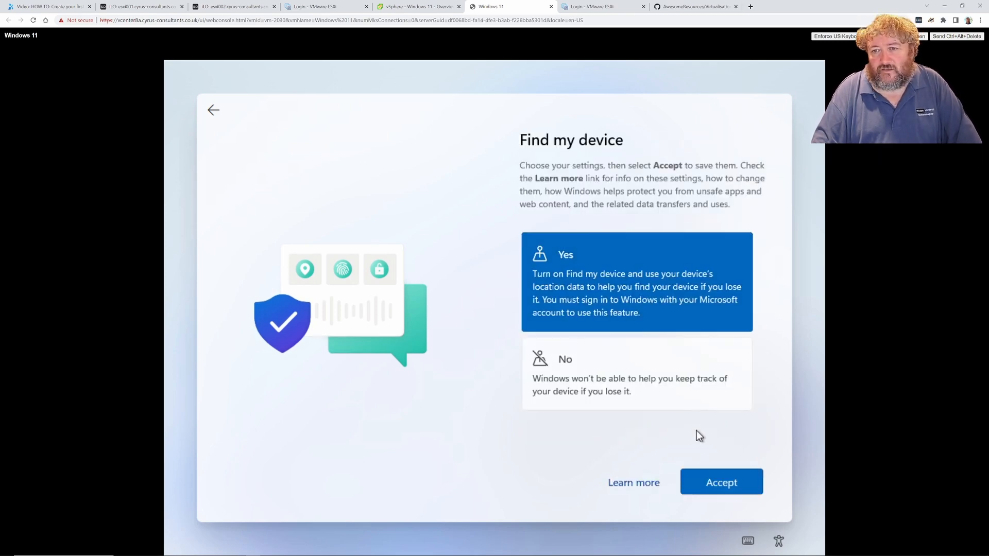
left_click(720, 484)
left_click(651, 306)
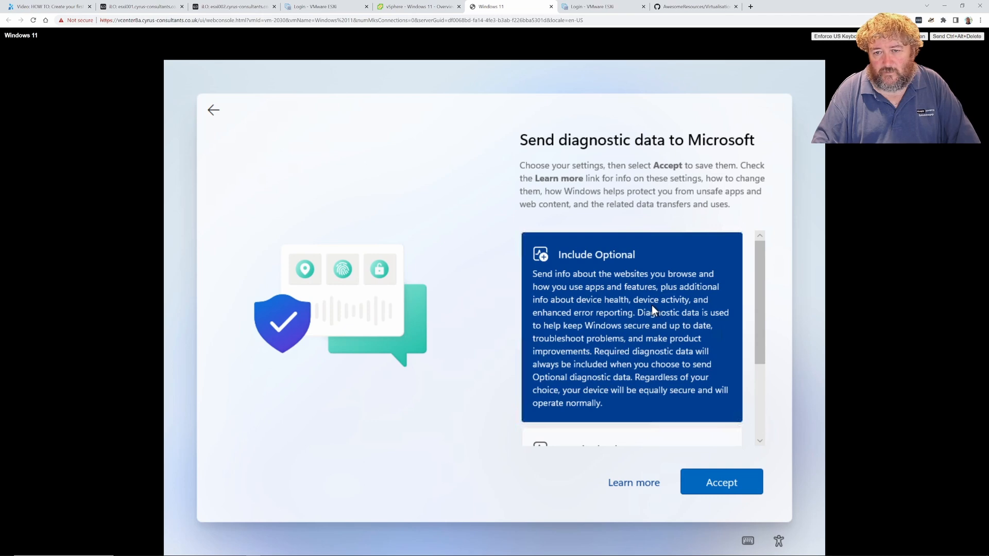
left_click(730, 491)
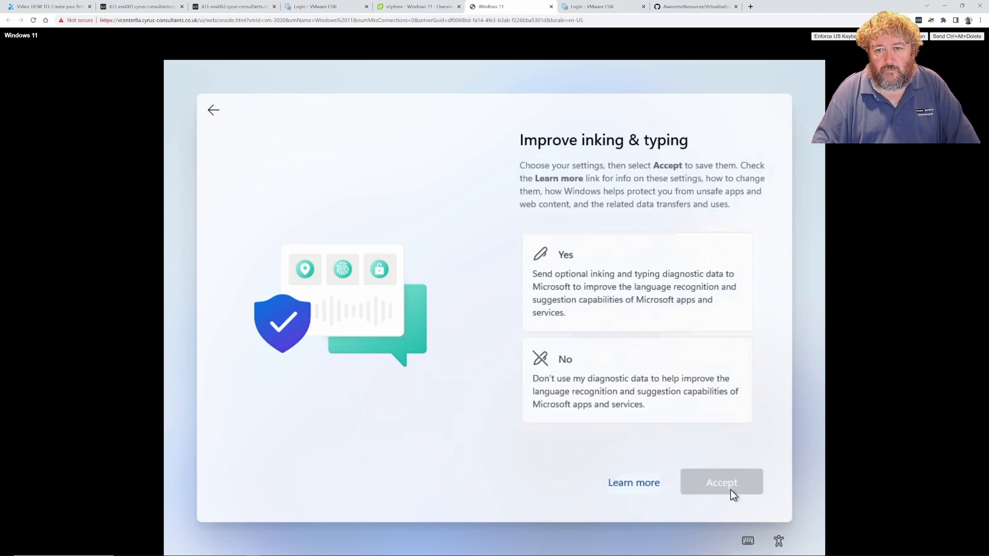
Allow inking and typing data, tailored experiences and the advertising ID
left_click(645, 302)
left_click(725, 471)
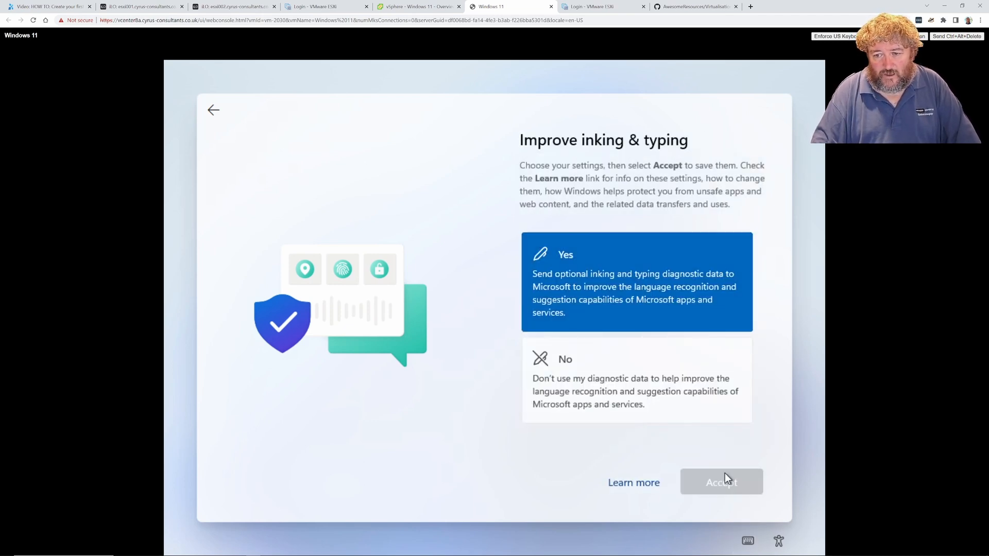
left_click(626, 307)
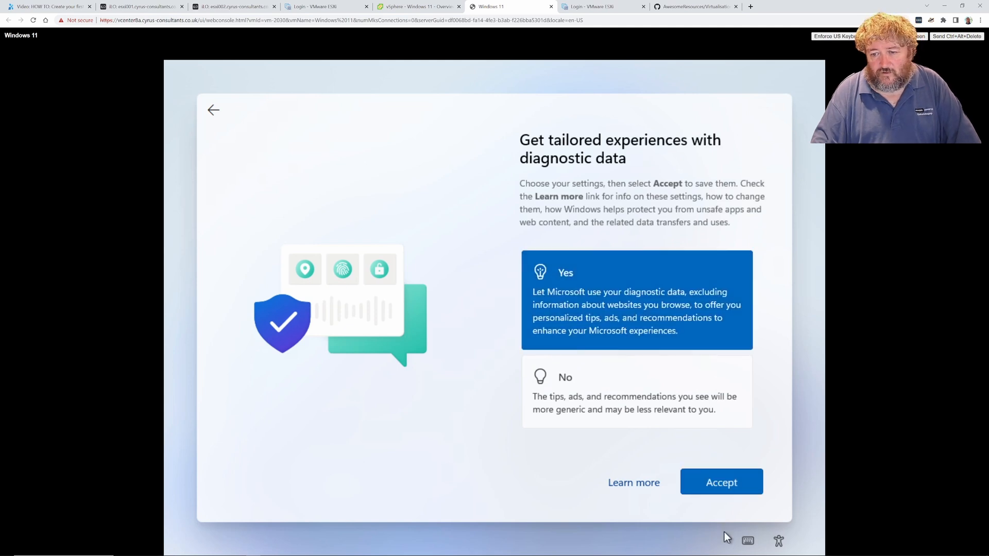
left_click(720, 491)
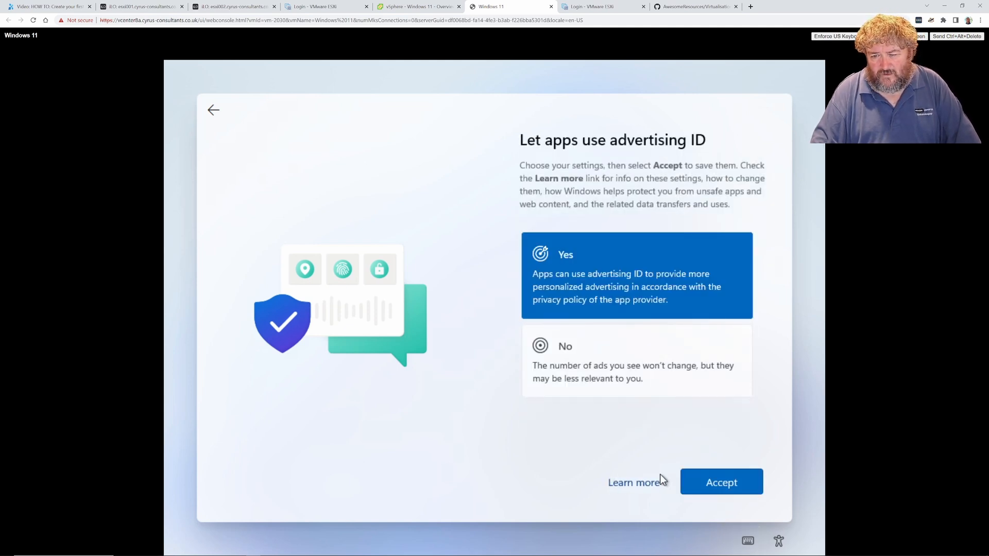
left_click(723, 485)
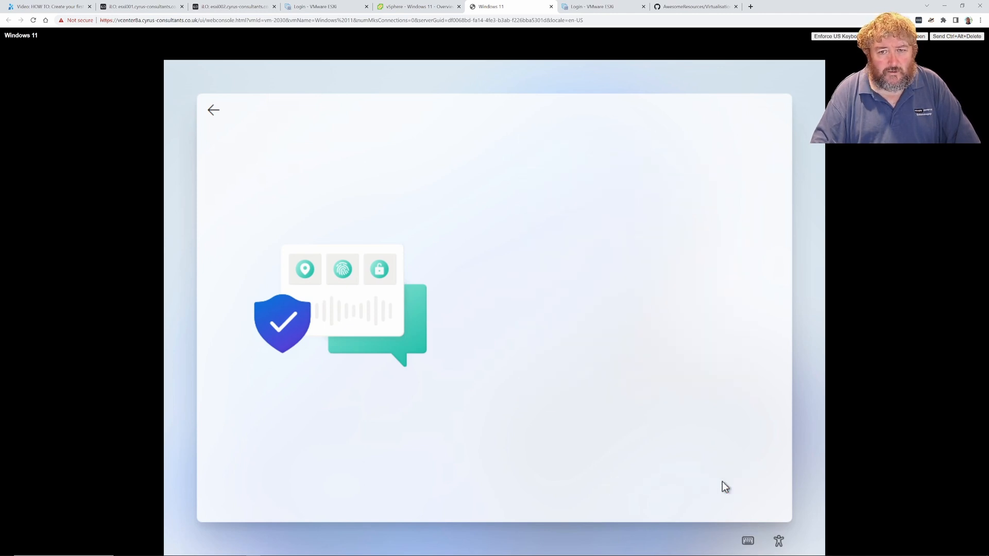
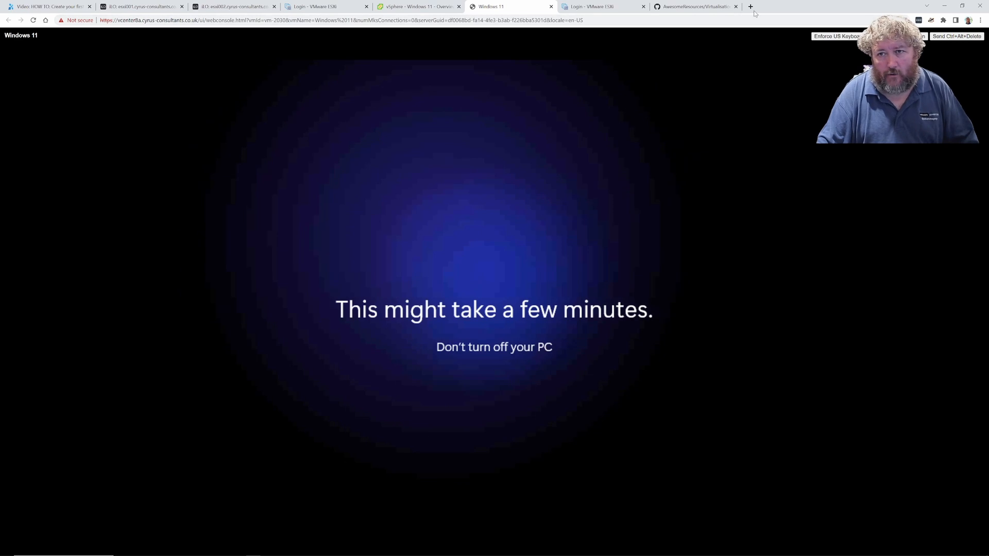
Bring up the AwesomeResources Virtualisation page on GitHub and scroll back to its Contents
left_click(695, 7)
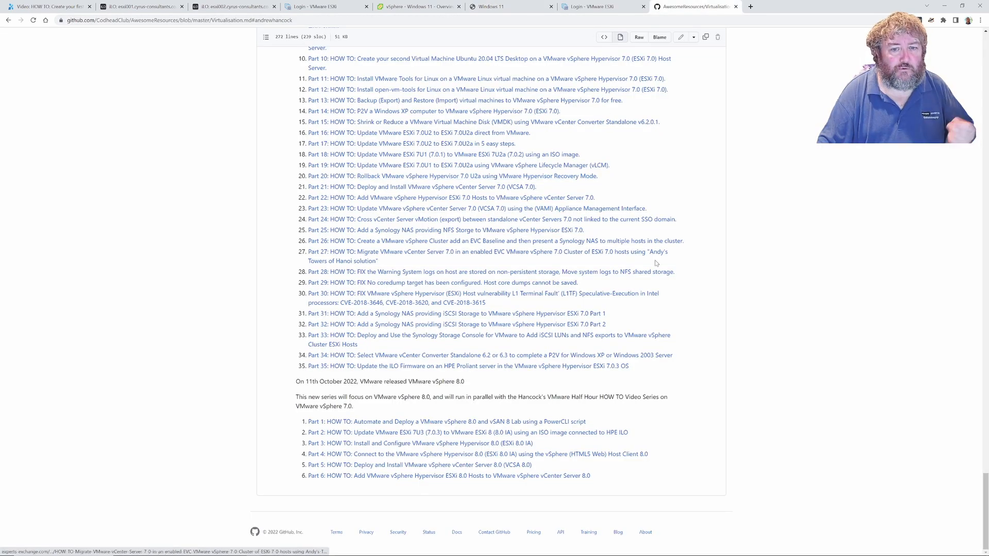
scroll(655, 263, "up", 20)
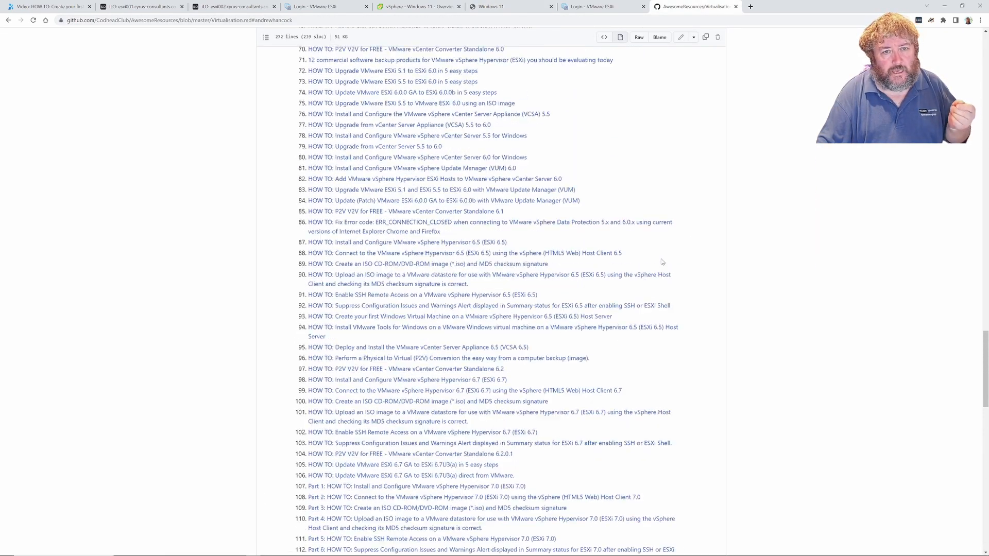
scroll(661, 262, "up", 20)
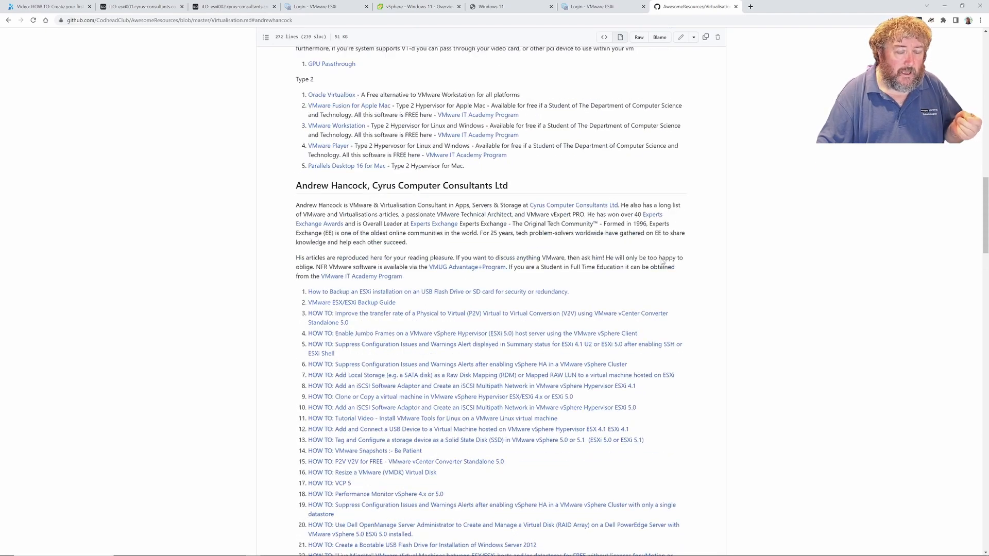
scroll(662, 261, "up", 15)
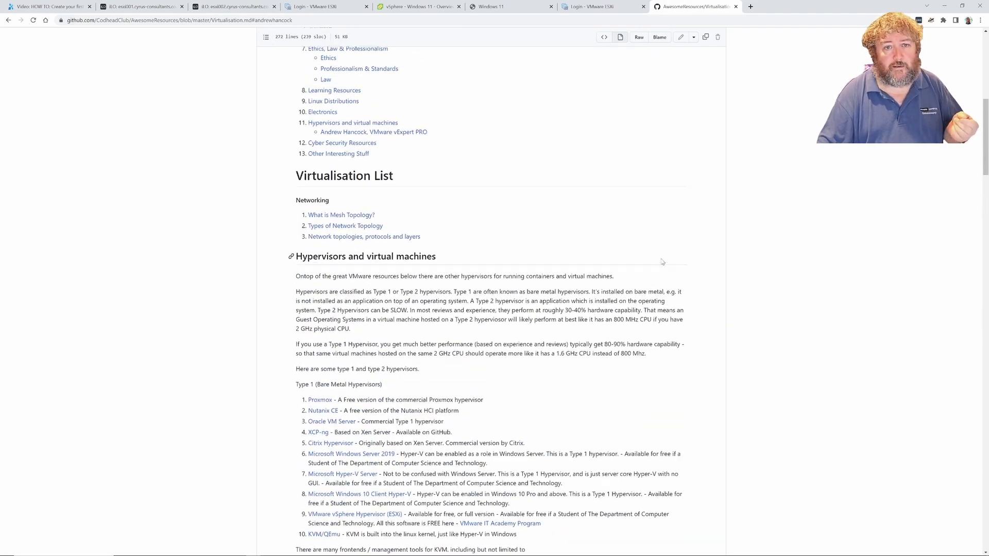
scroll(662, 261, "up", 7)
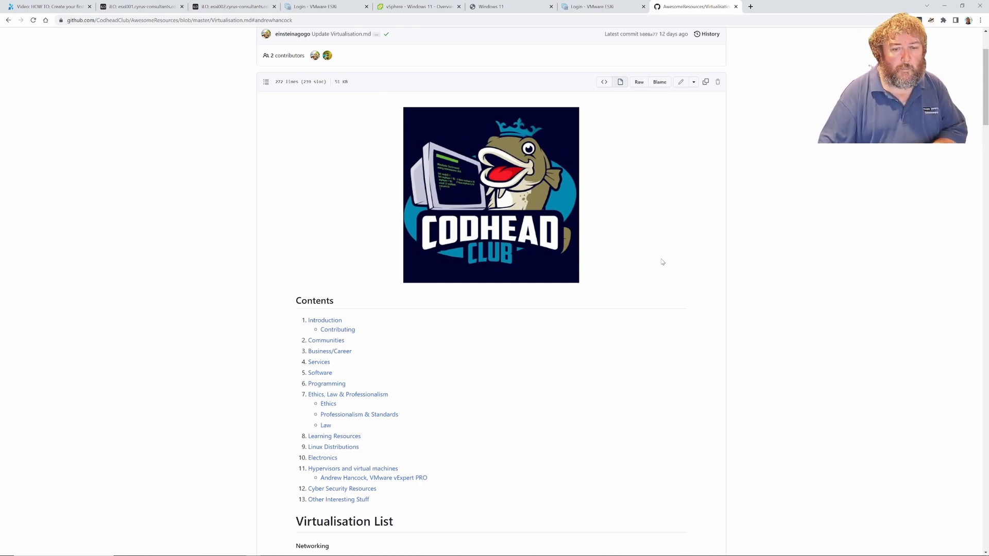
scroll(662, 262, "up", 2)
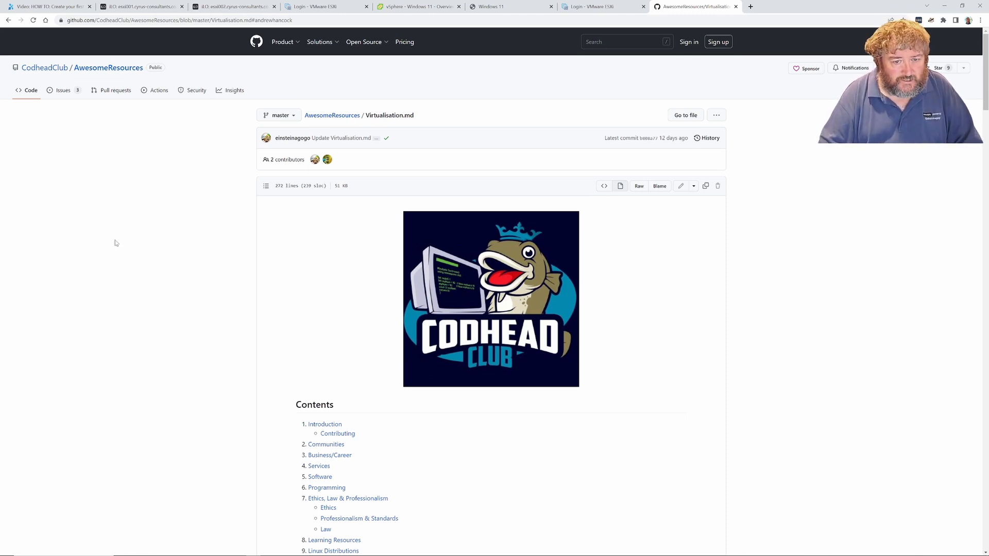
scroll(114, 242, "down", 6)
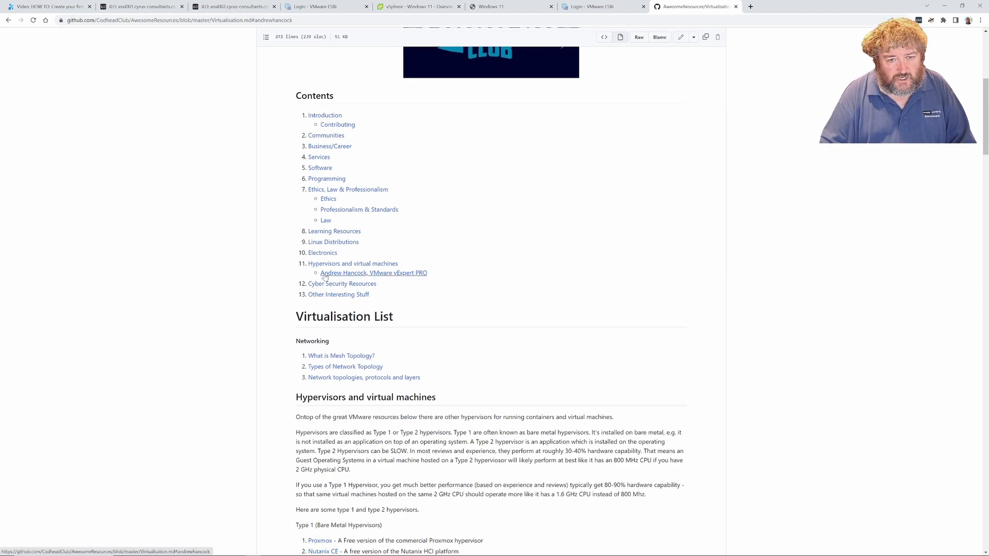
Jump to the author's articles and browse down to the vSphere 8.0 series, ending at Part 6
left_click(376, 273)
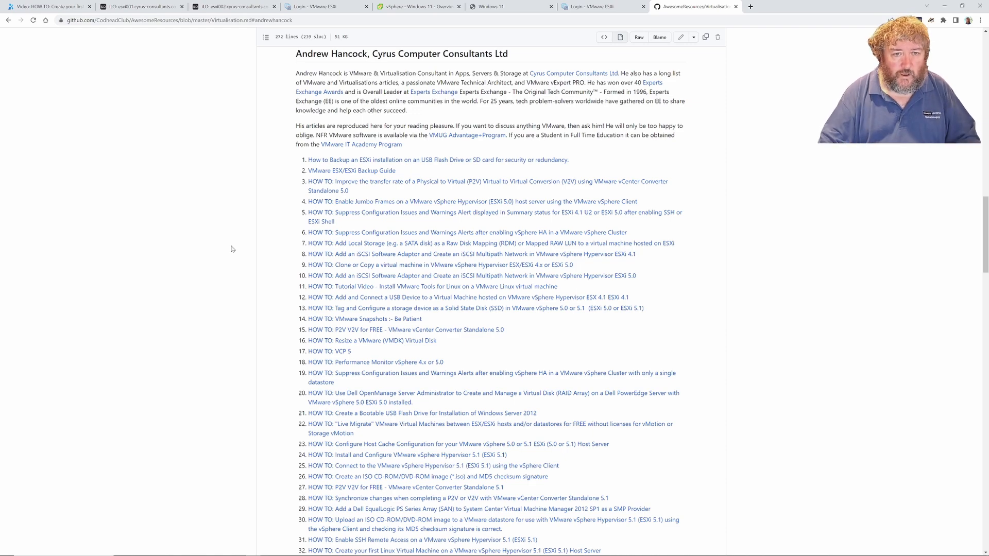
scroll(231, 248, "down", 8)
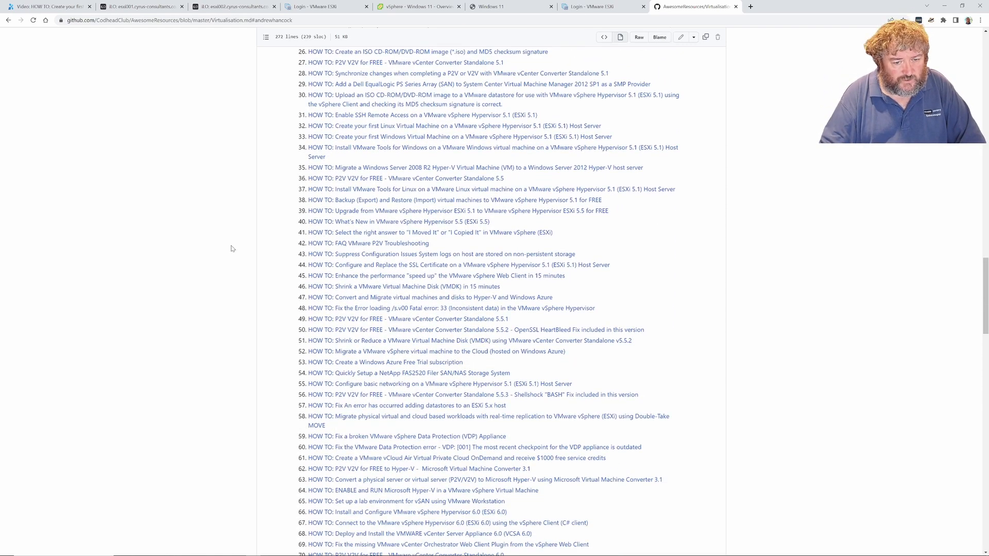
scroll(231, 249, "down", 10)
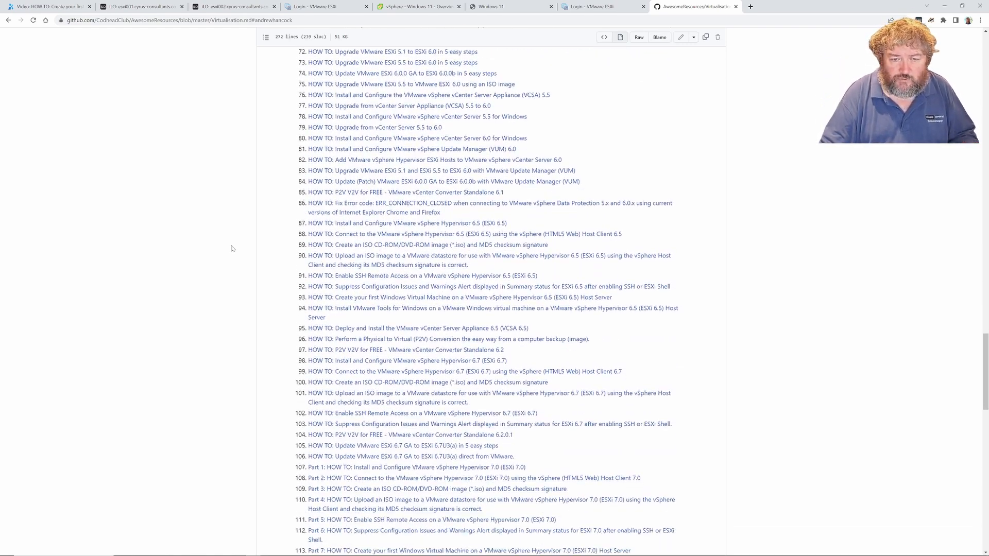
scroll(231, 249, "down", 9)
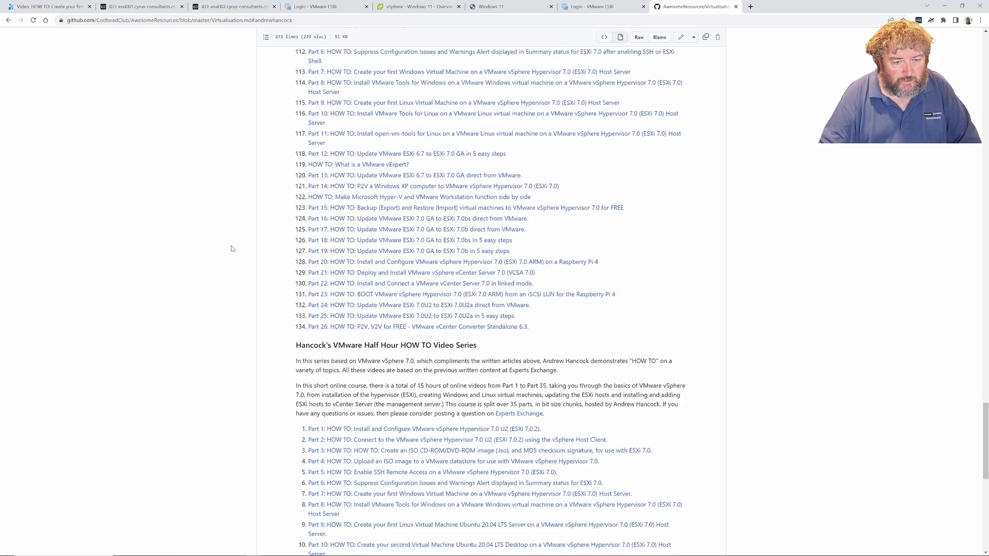
scroll(232, 248, "down", 4)
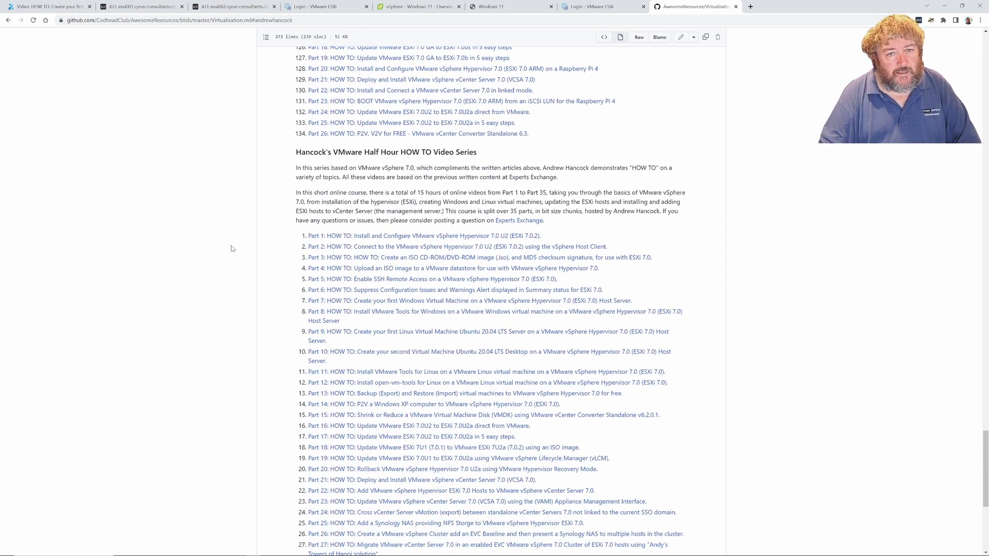
scroll(232, 249, "down", 1)
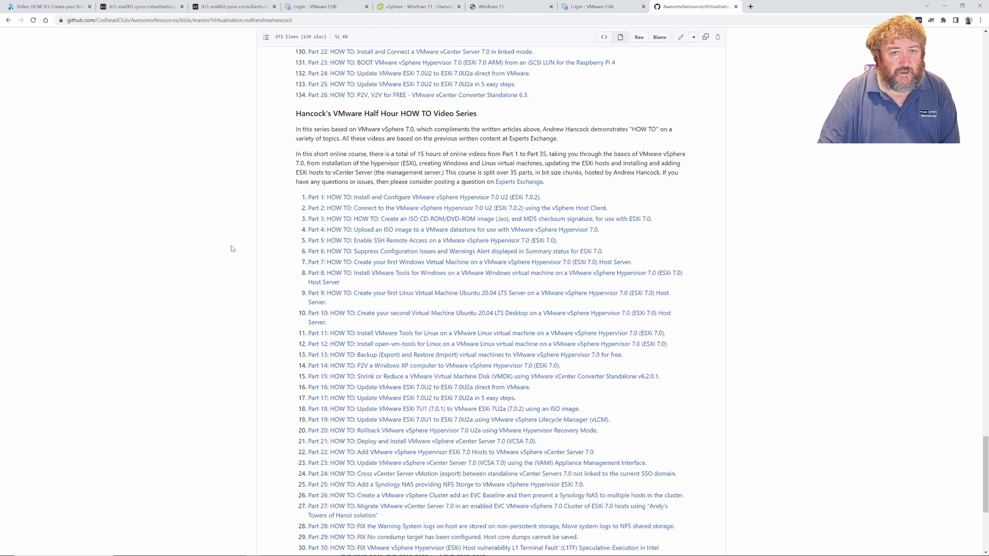
scroll(231, 249, "down", 4)
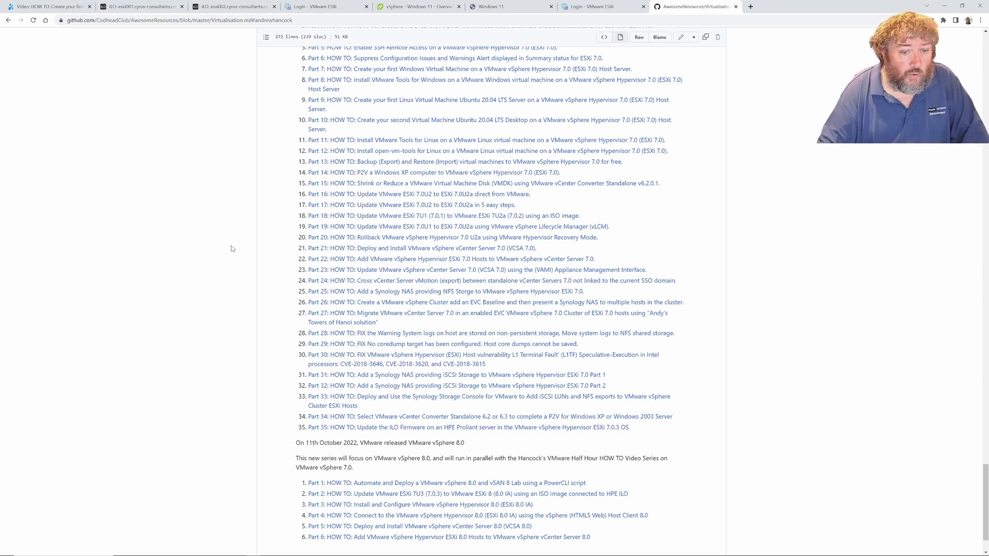
scroll(231, 249, "down", 2)
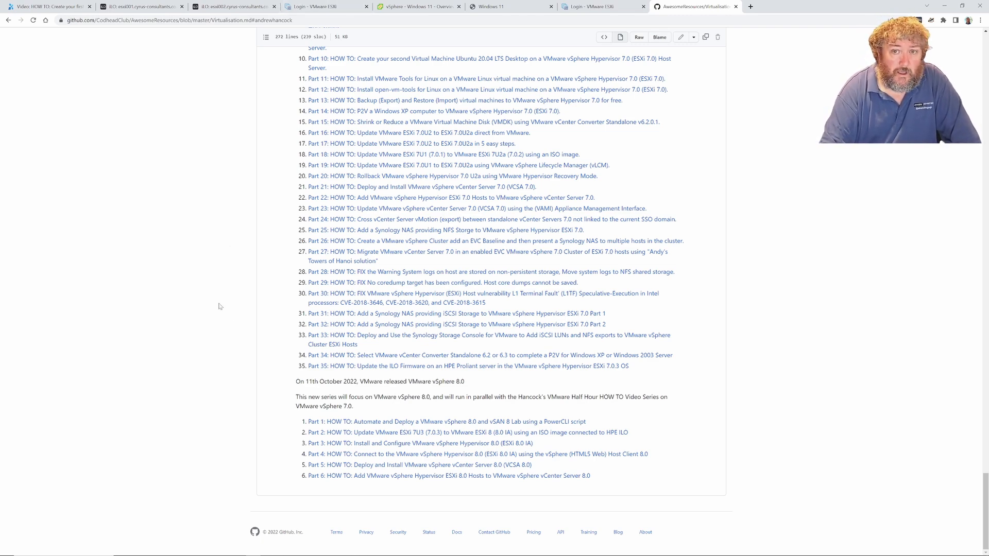
scroll(224, 306, "up", 7)
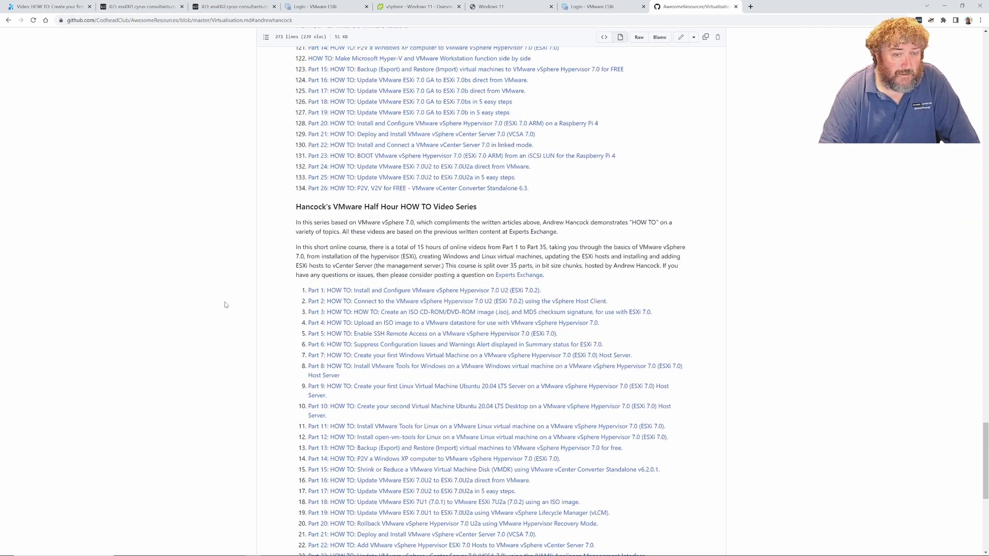
scroll(224, 305, "up", 5)
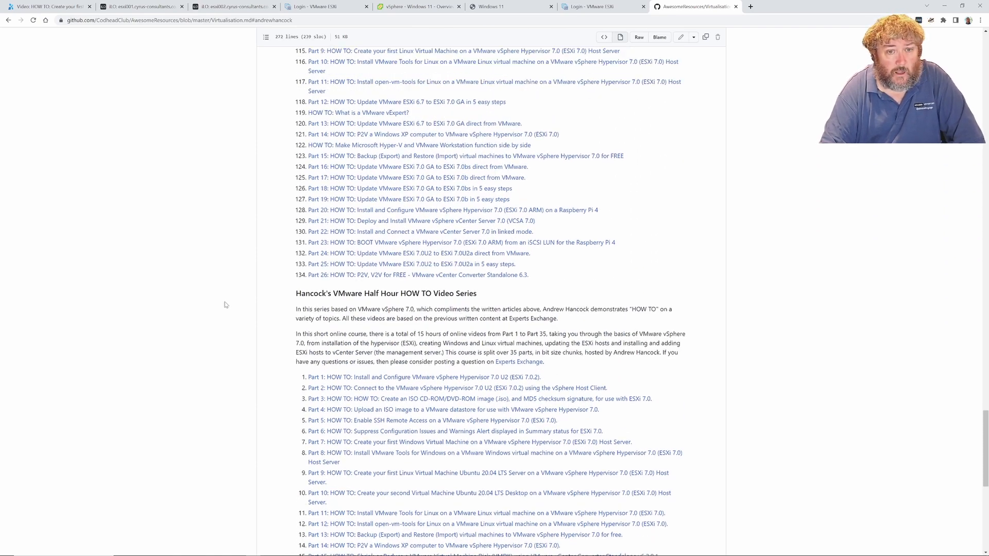
scroll(224, 305, "up", 13)
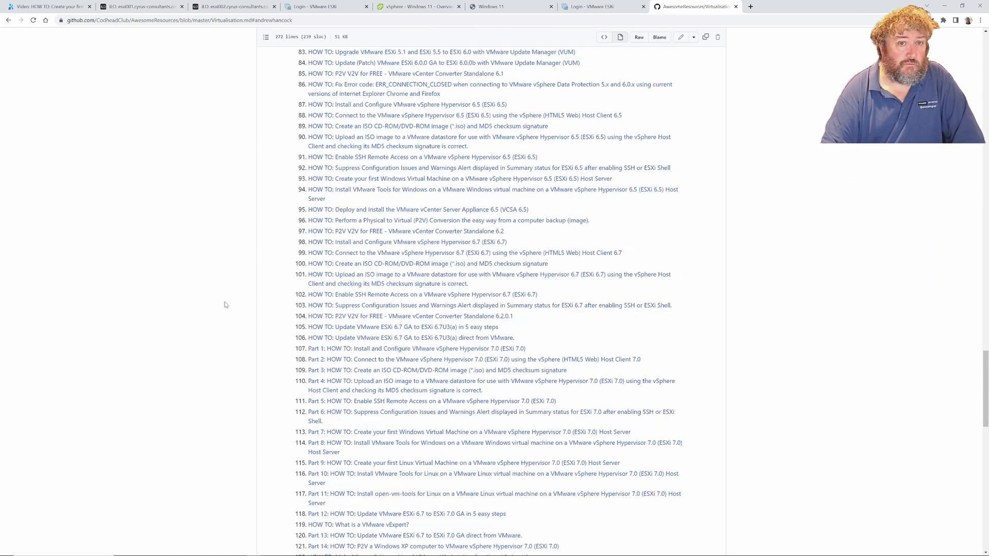
scroll(224, 305, "up", 16)
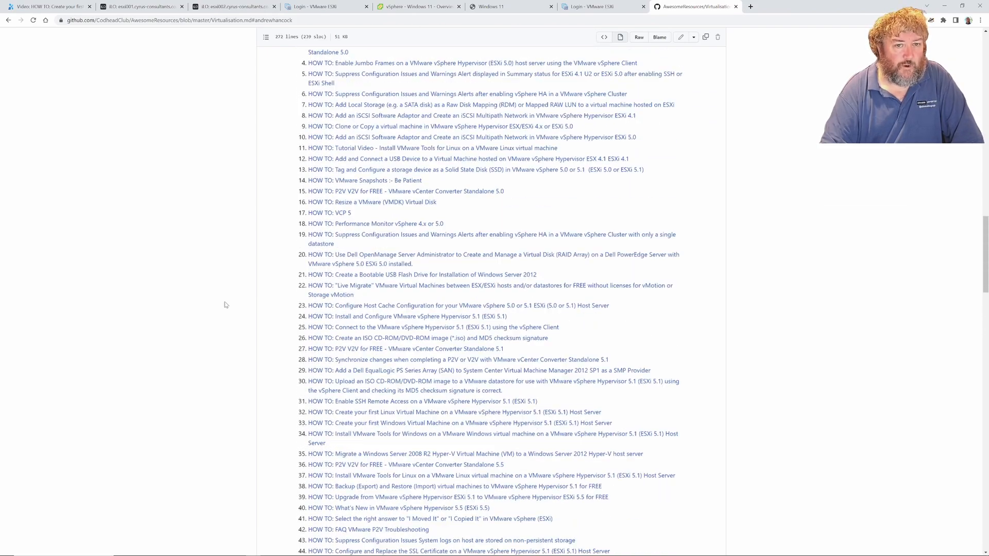
scroll(225, 304, "up", 12)
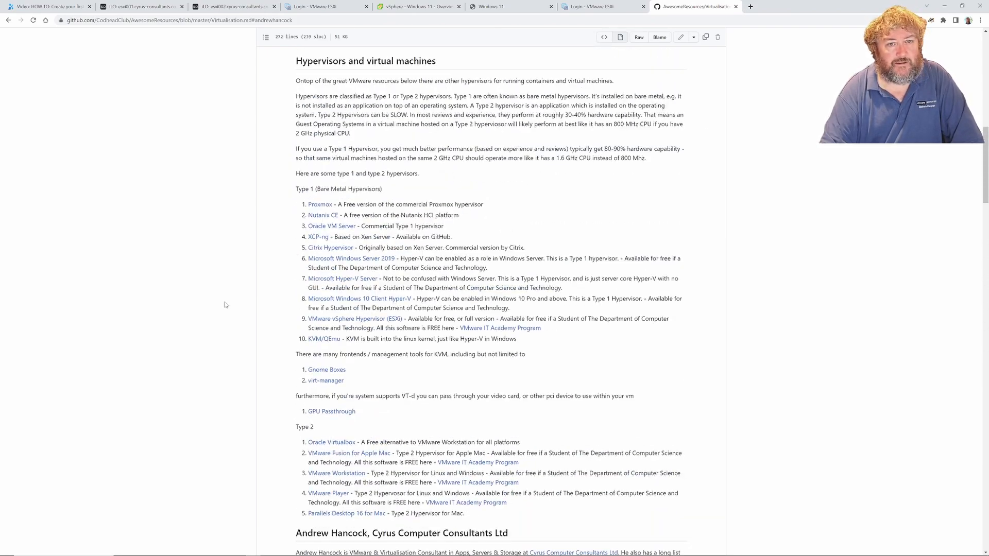
scroll(224, 305, "up", 5)
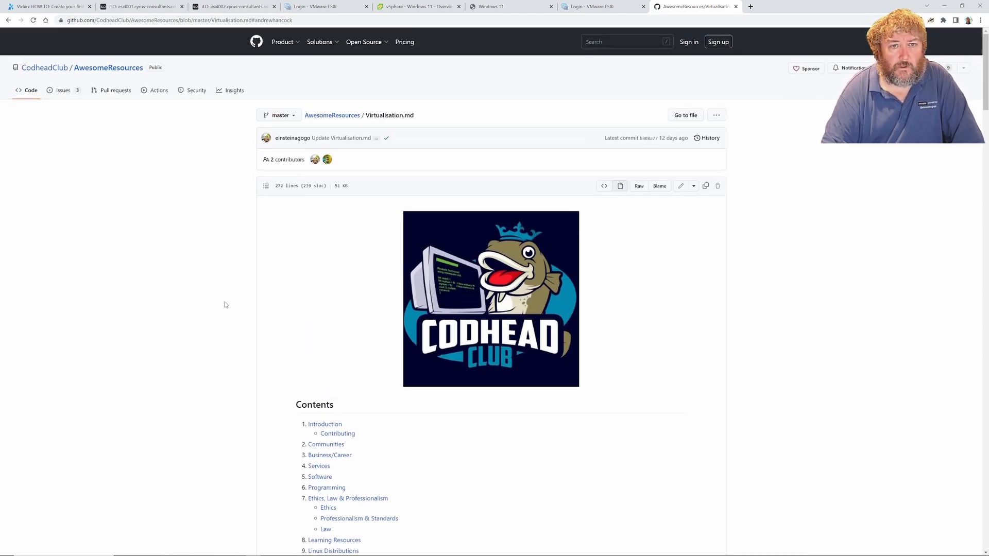
scroll(225, 304, "down", 2)
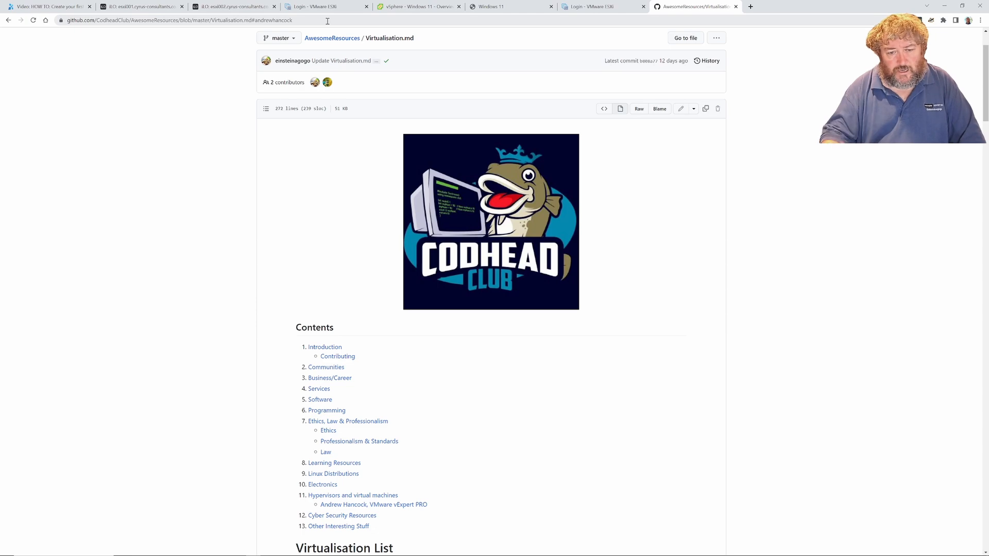
scroll(148, 256, "down", 5)
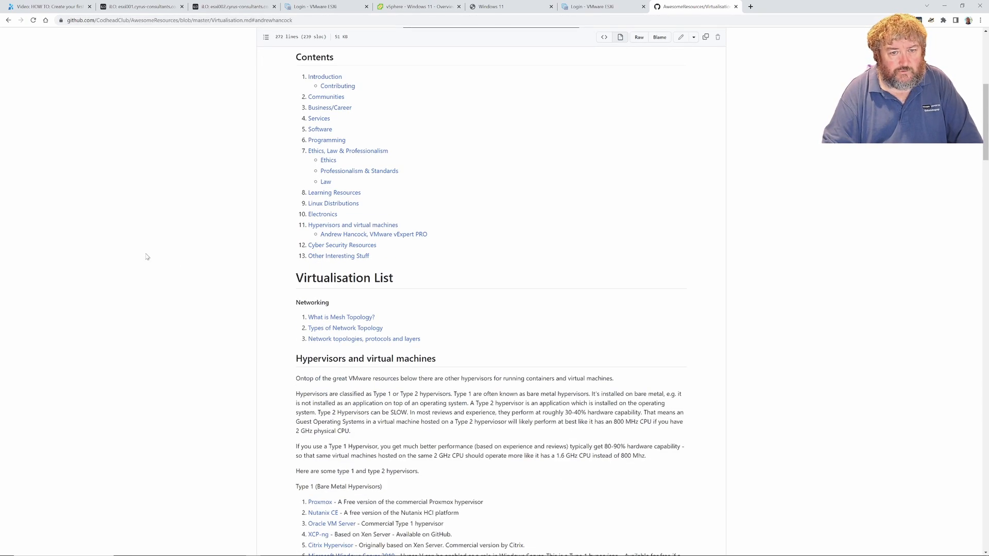
scroll(150, 257, "down", 4)
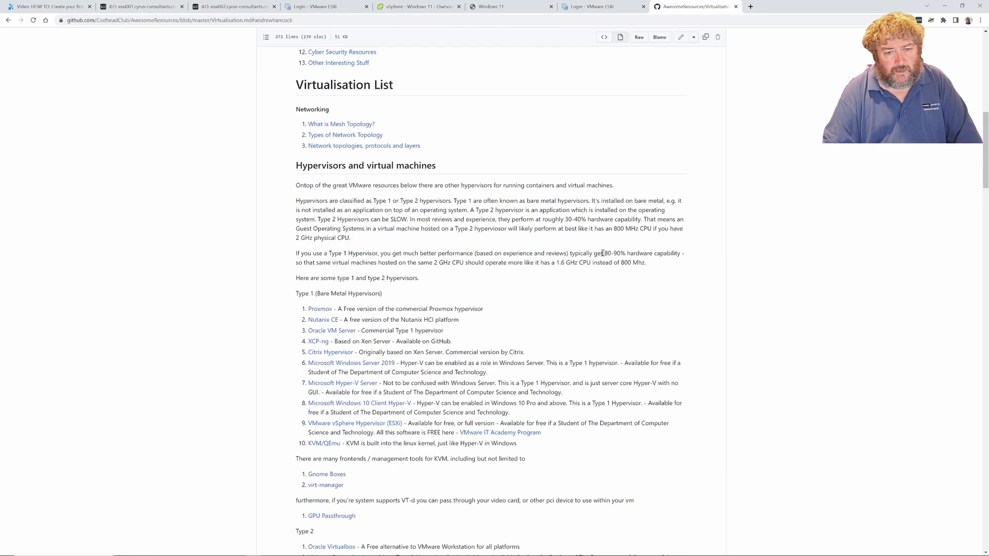
scroll(491, 503, "down", 1)
scroll(491, 504, "down", 18)
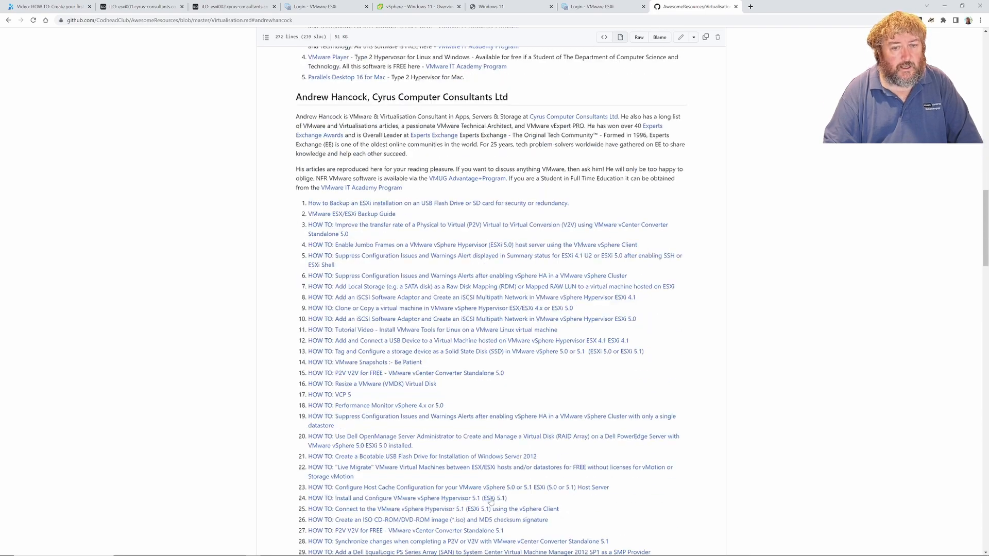
scroll(491, 501, "down", 16)
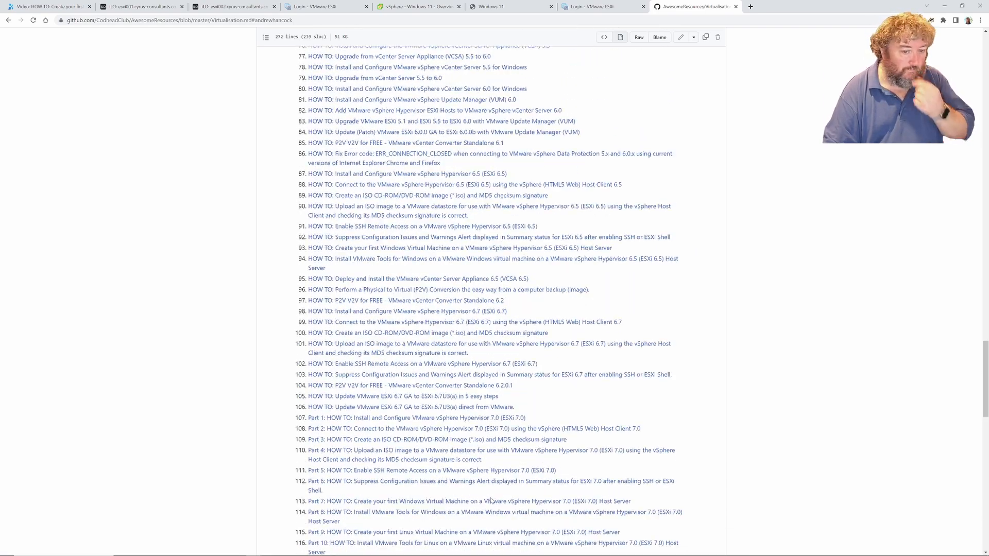
scroll(491, 498, "down", 12)
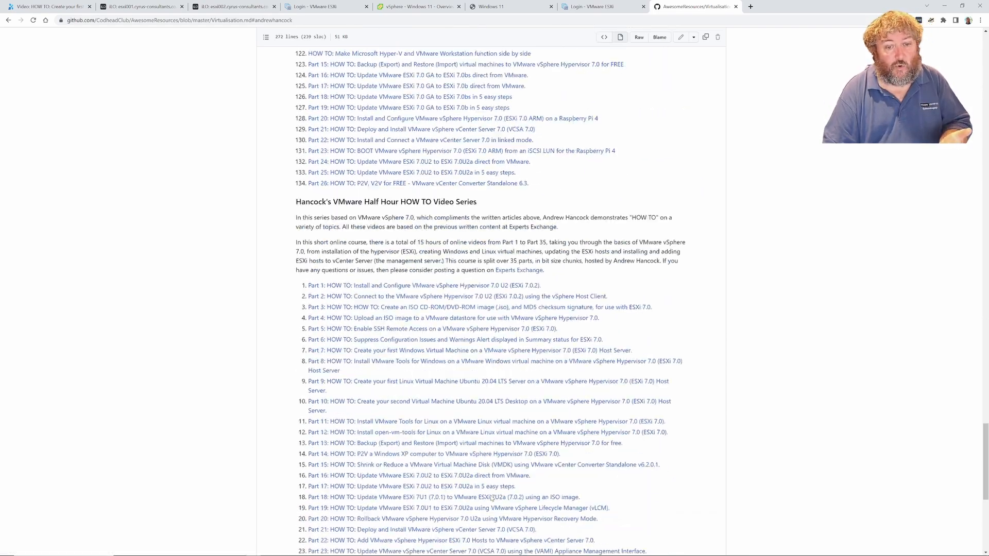
scroll(491, 497, "down", 1)
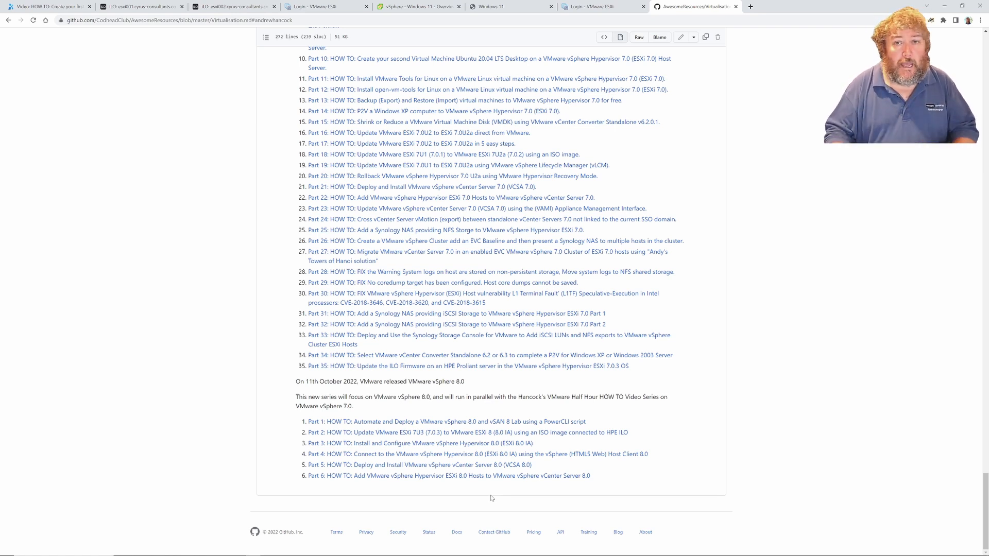
Return to the Windows 11 VM console, where setup has reached the desktop
left_click(490, 7)
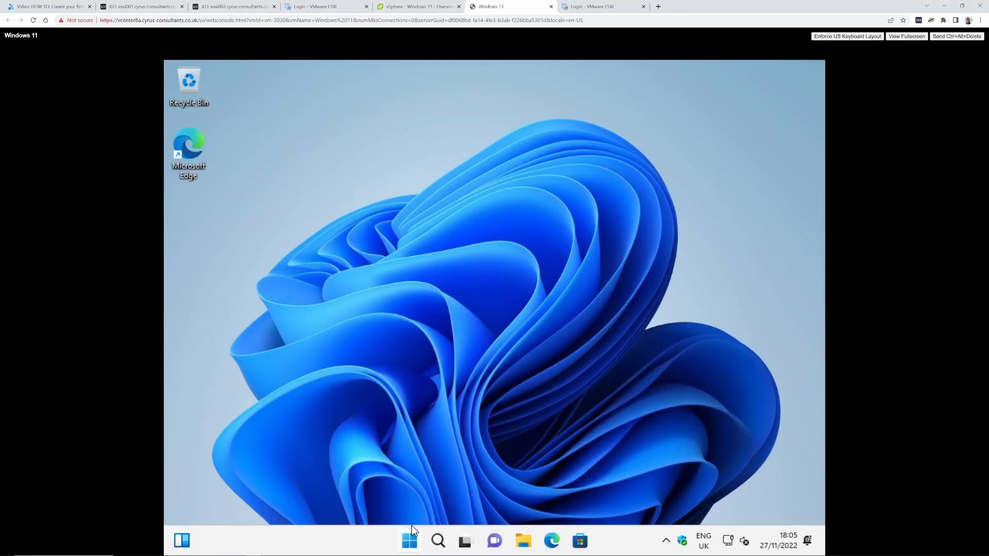
Launch a Command Prompt from the Start button's quick menu
right_click(409, 538)
left_click(406, 511)
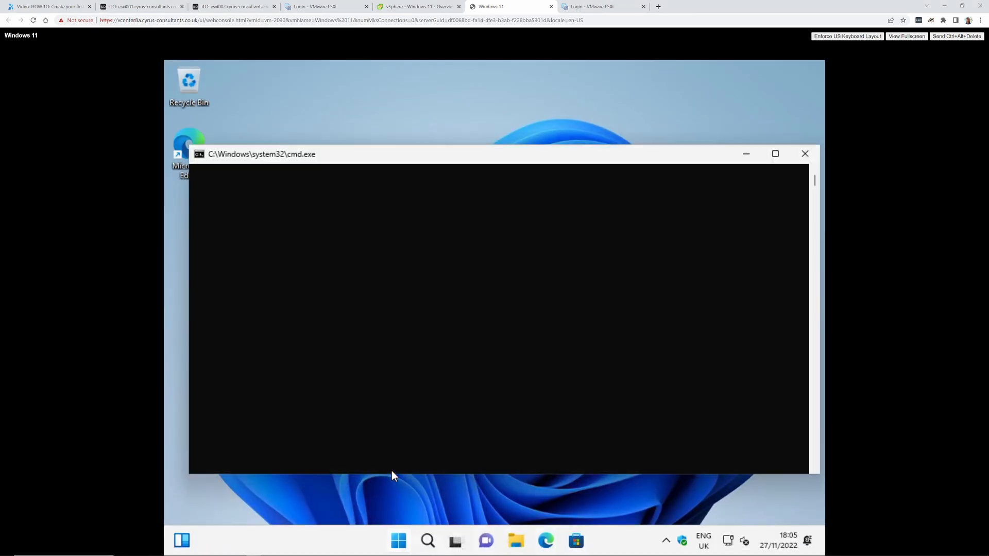
key("F4")
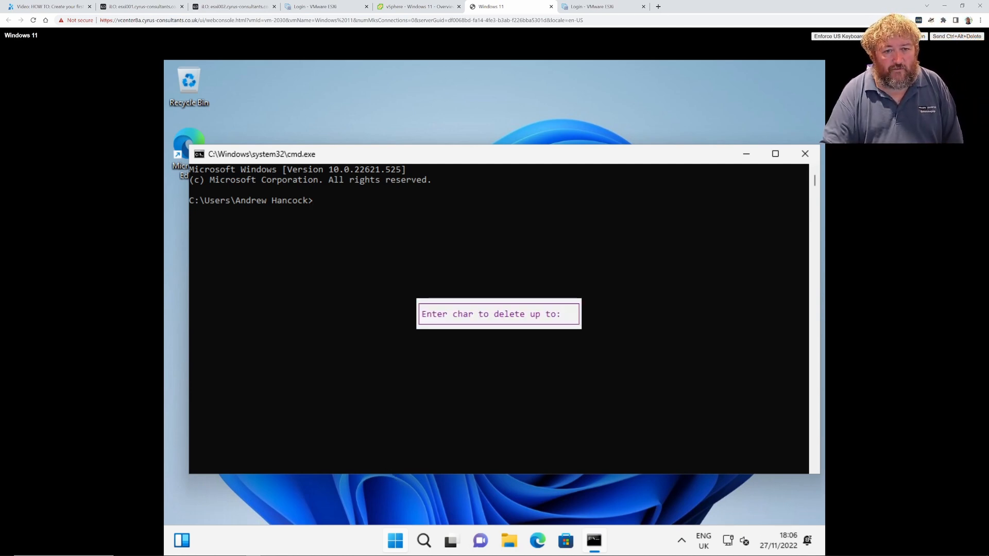
Clear the stray characters at the prompt and run dir
left_click(358, 247)
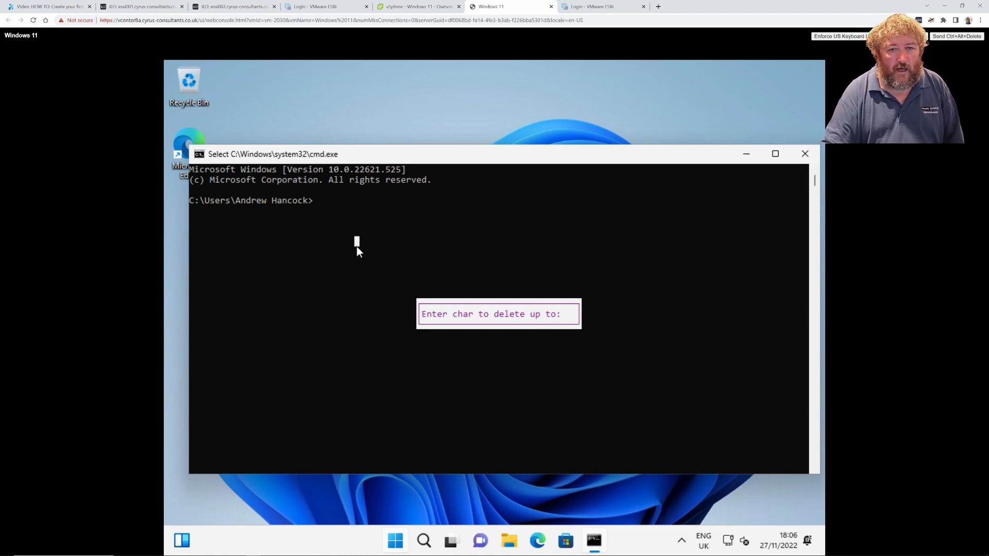
key("Escape")
type("ir#")
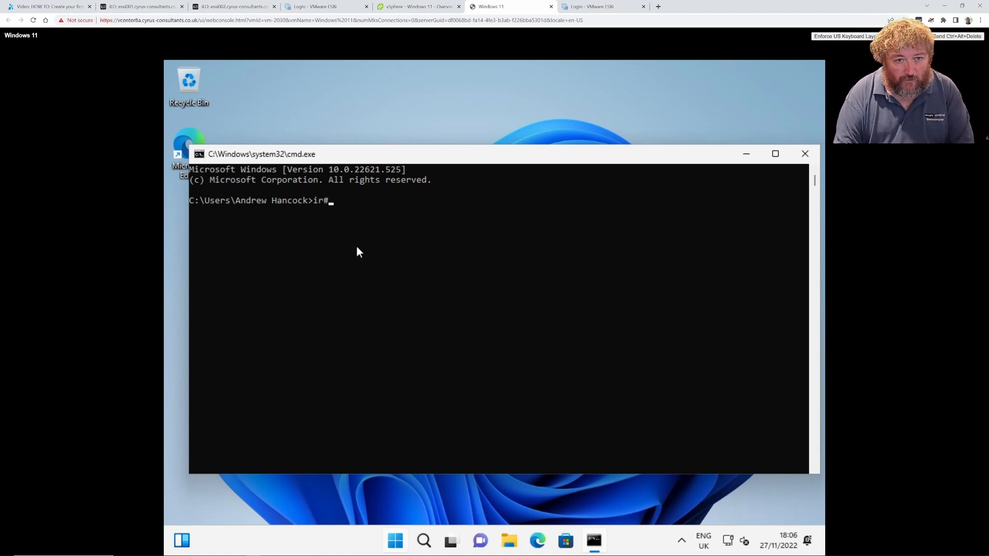
key("BackSpace")
key("BackSpace")
type("dir")
key("Return")
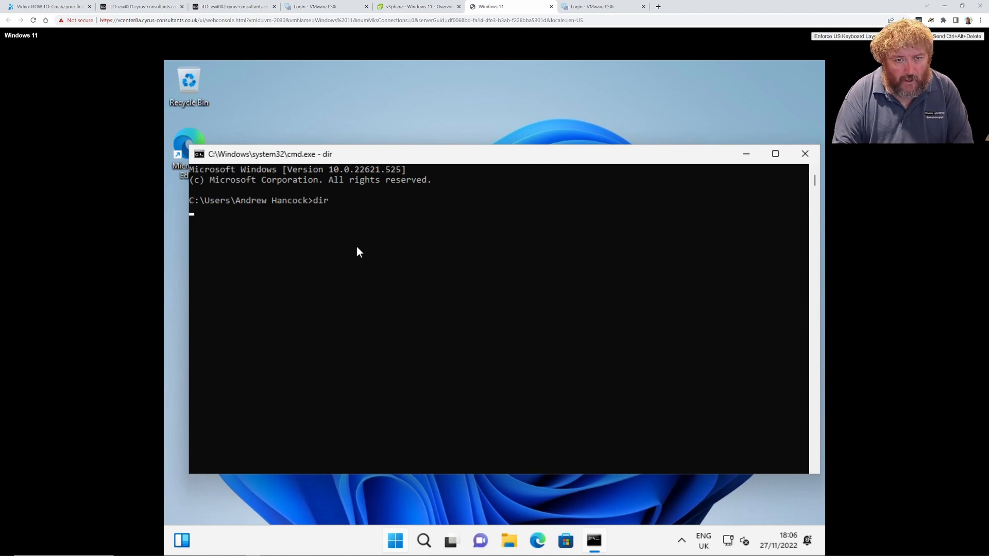